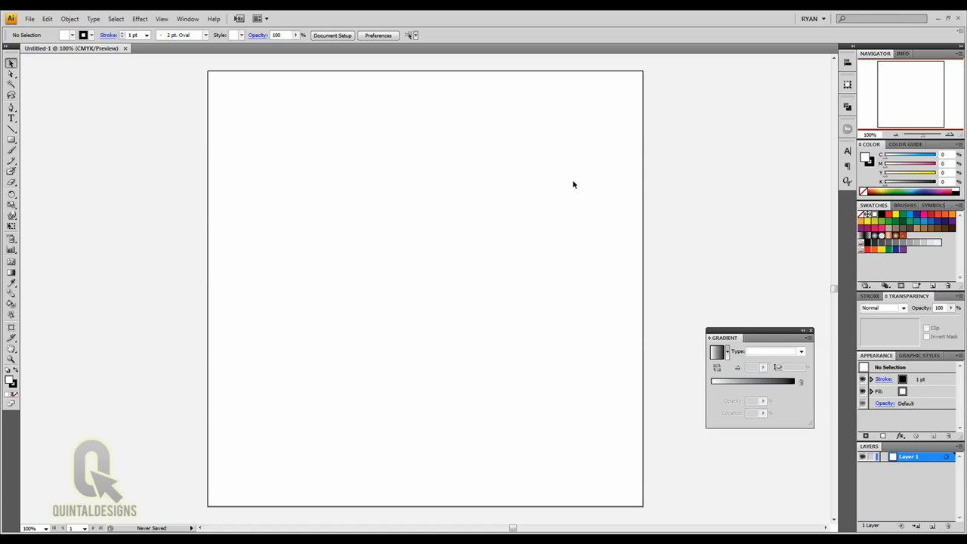
Step: Draw a rounded rectangle about 3.31 in wide and 1.02 in high on the artboard
left_click(949, 135)
key("m")
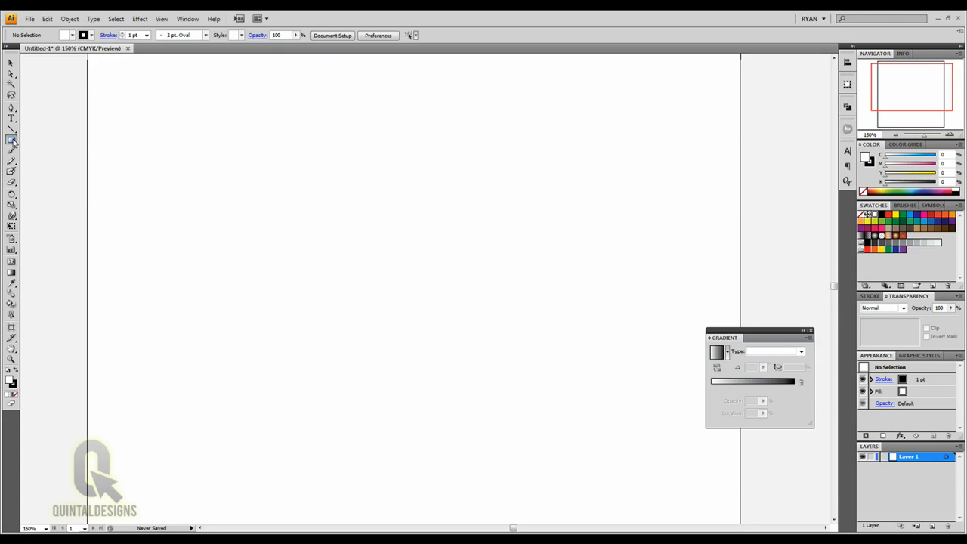
left_click_drag(13, 143, 60, 154)
left_click_drag(194, 119, 393, 199)
key("v")
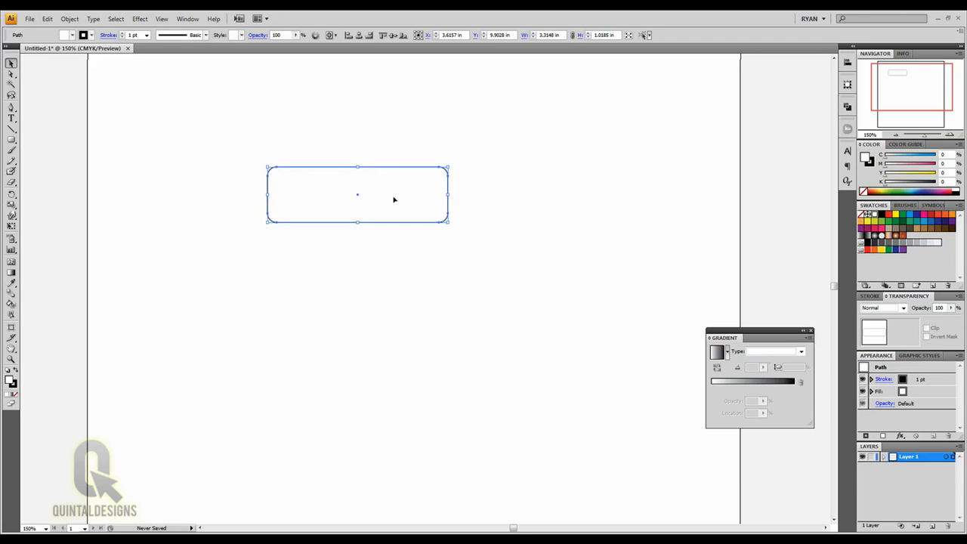
Step: Center the rounded rectangle horizontally and vertically on the artboard
left_click(358, 35)
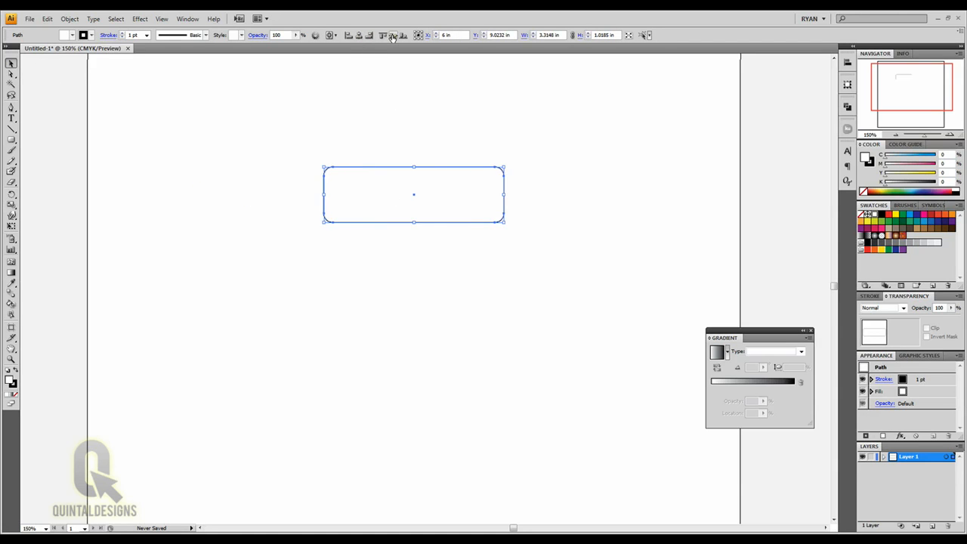
left_click(393, 36)
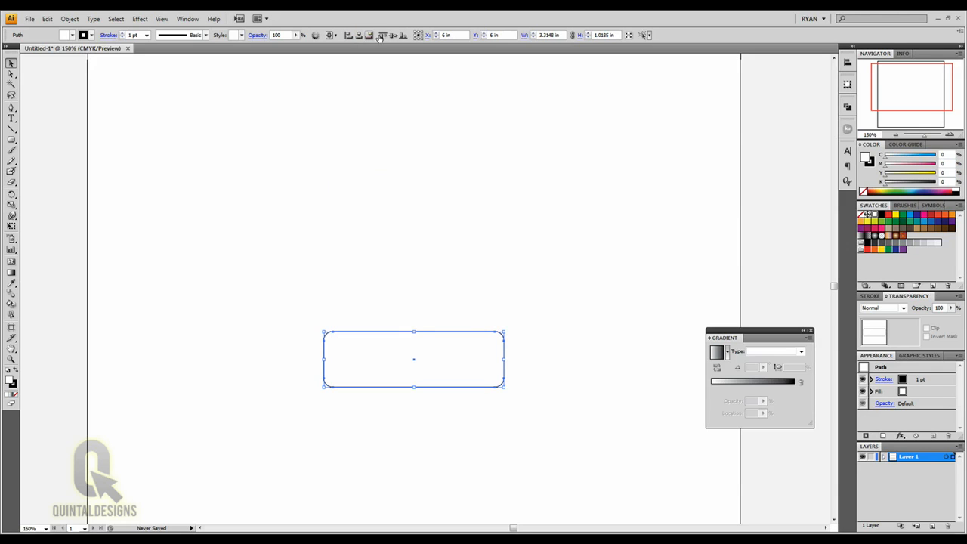
left_click(439, 293)
left_click_drag(439, 294, 441, 167)
left_click(435, 235)
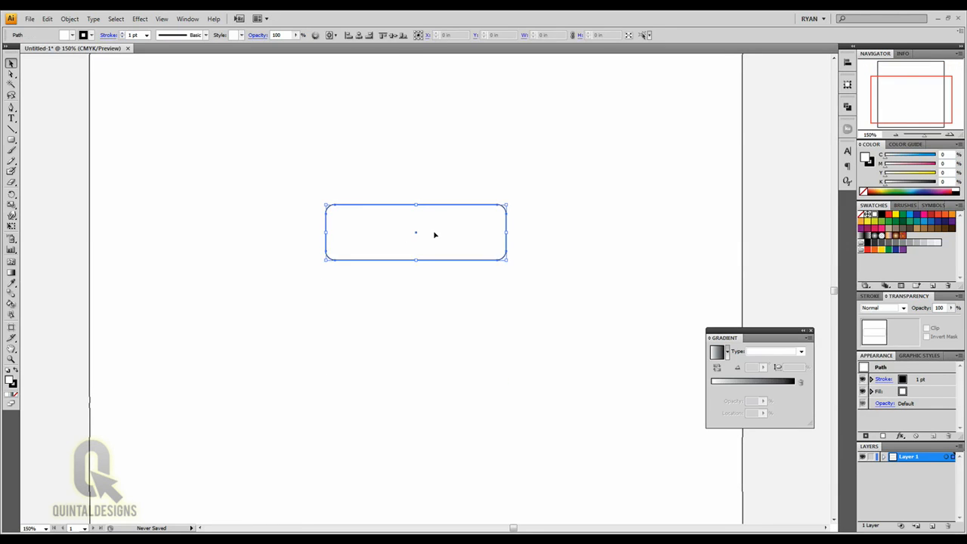
left_click(482, 157)
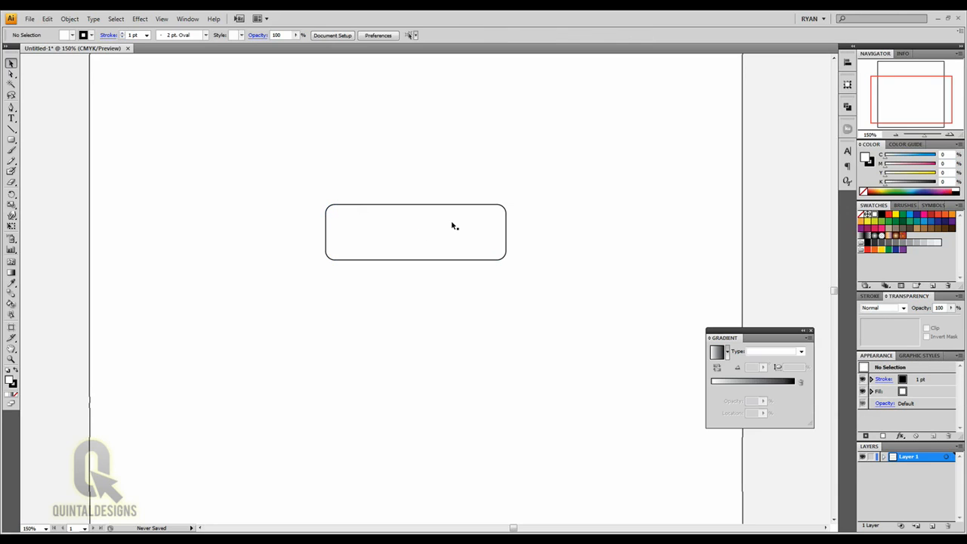
Step: Make two copies of the rounded rectangle in front, one exactly in place and the topmost one shifted straight down about 0.39 in
left_click(451, 223)
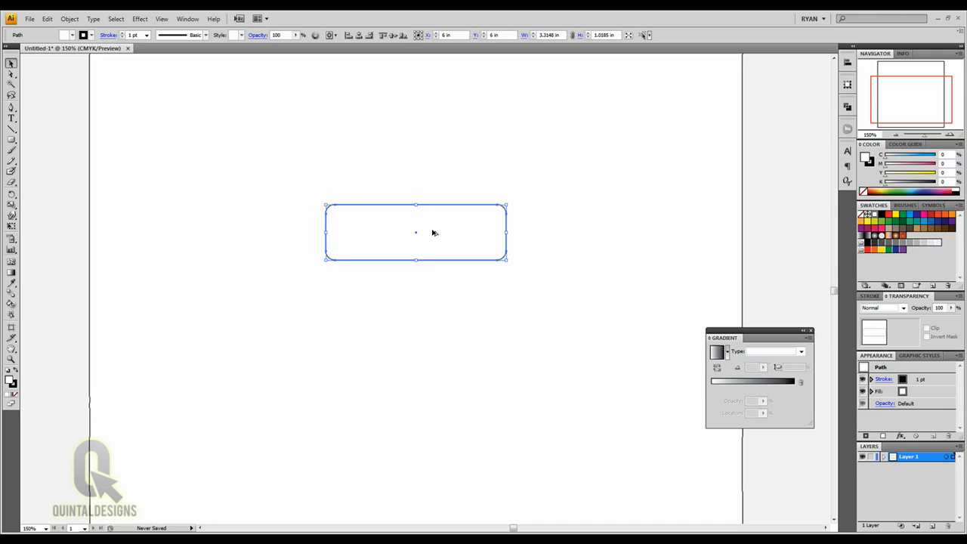
left_click_drag(432, 233, 434, 254)
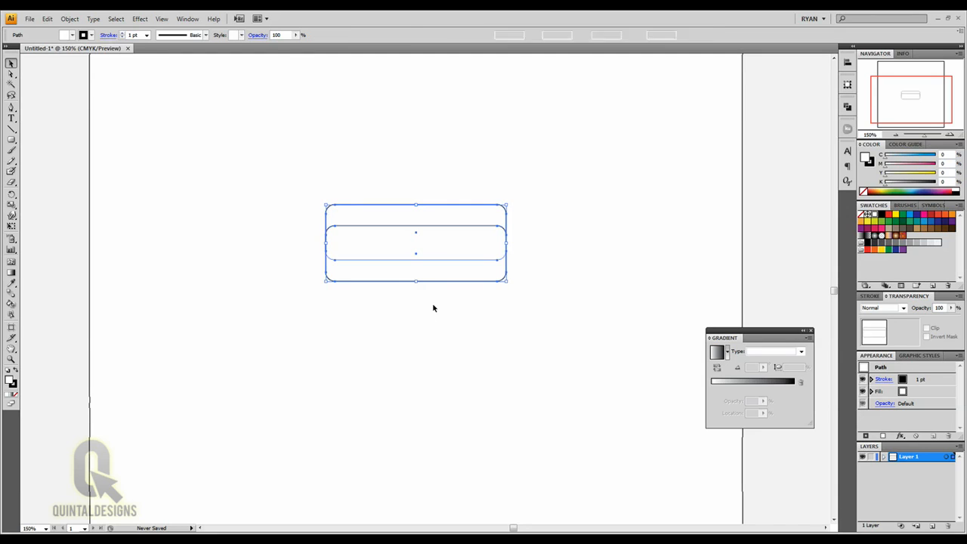
left_click(437, 302)
left_click(477, 215)
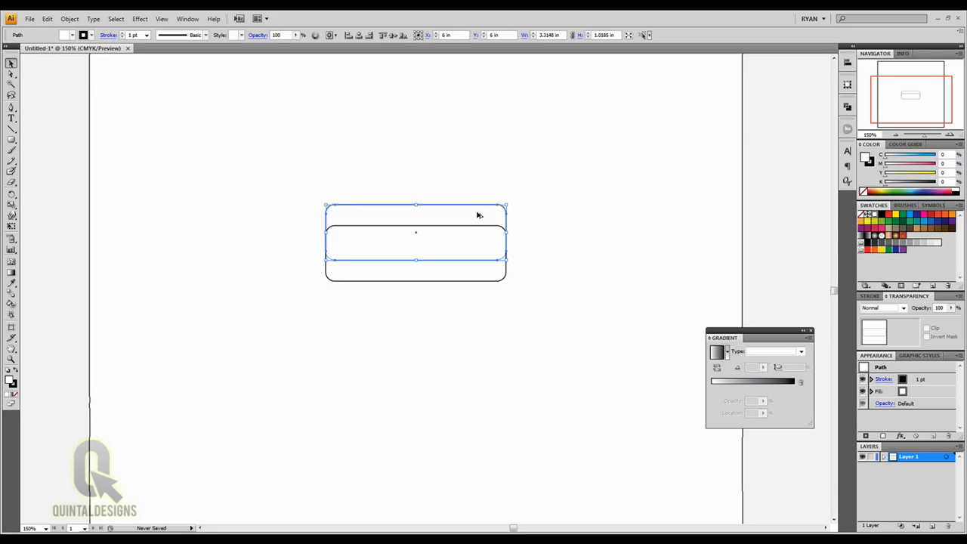
key("Left")
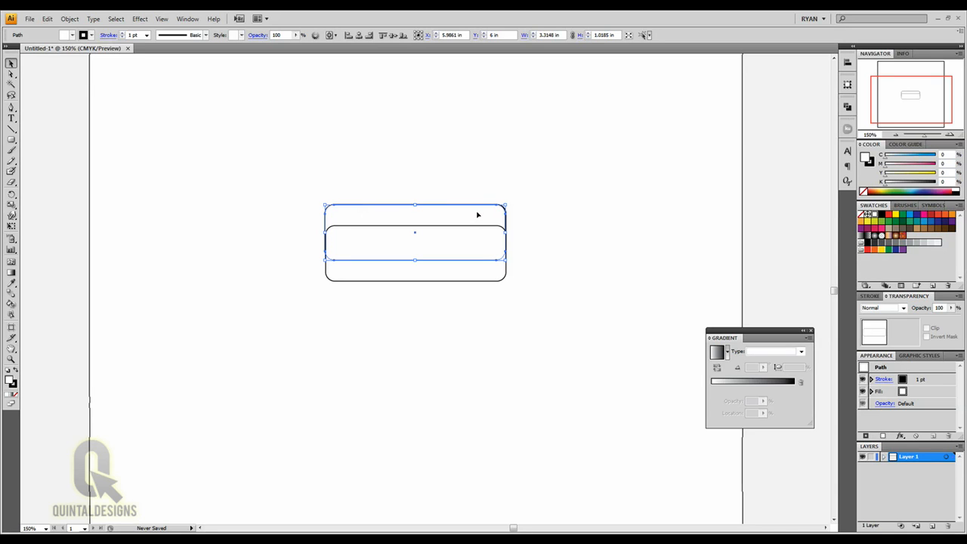
key("Right")
Step: Fill the lower, shifted copy of the rounded rectangle with 100% yellow
key("ctrl+plus")
key("ctrl+plus")
key("ctrl+plus")
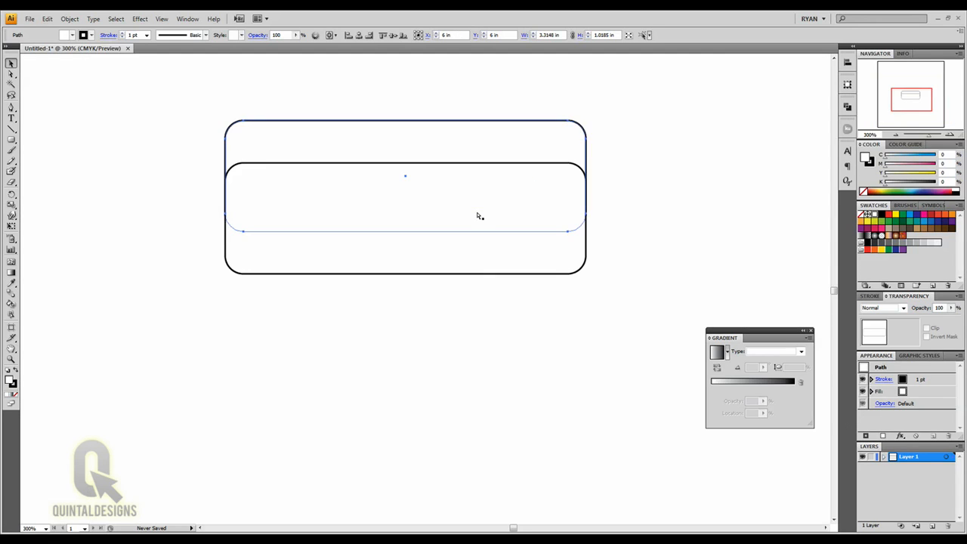
left_click_drag(477, 211, 456, 350)
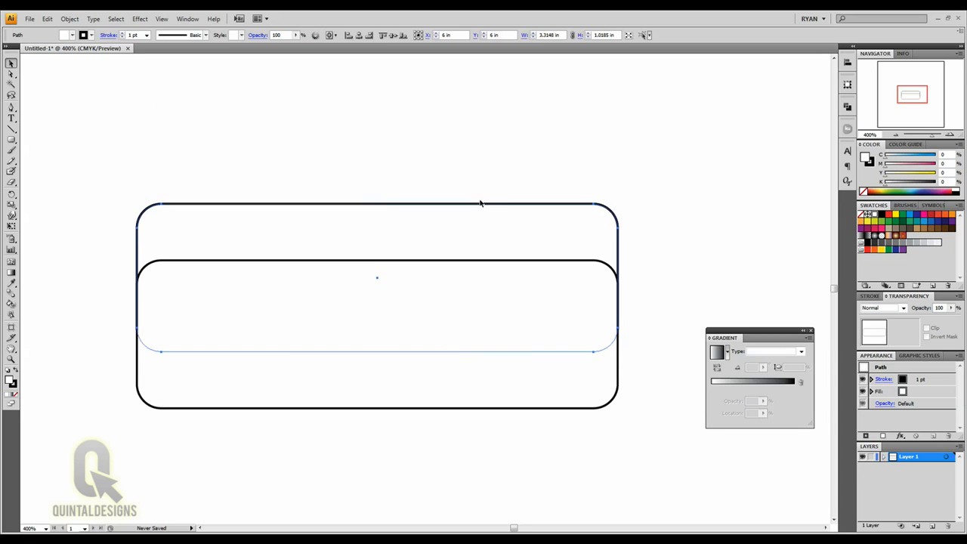
left_click(528, 379)
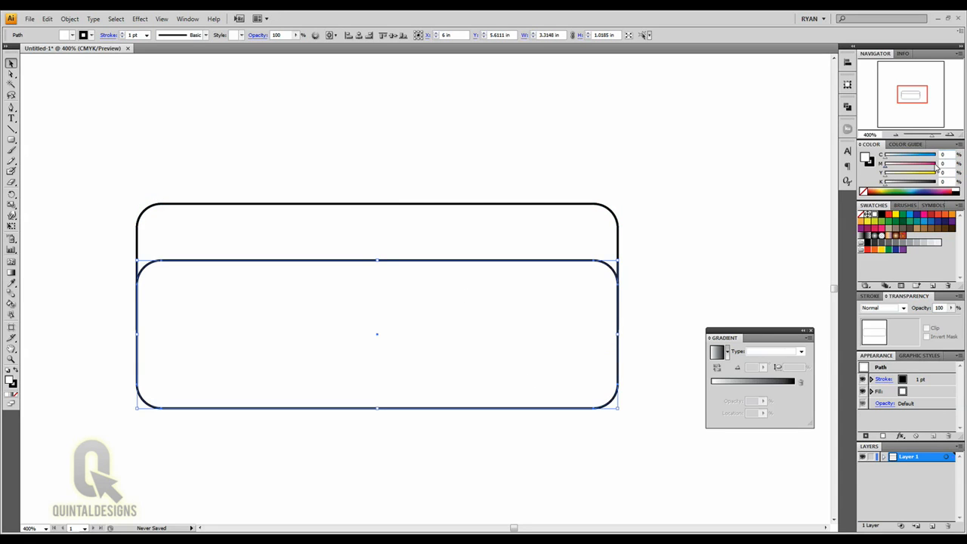
left_click_drag(914, 175, 942, 175)
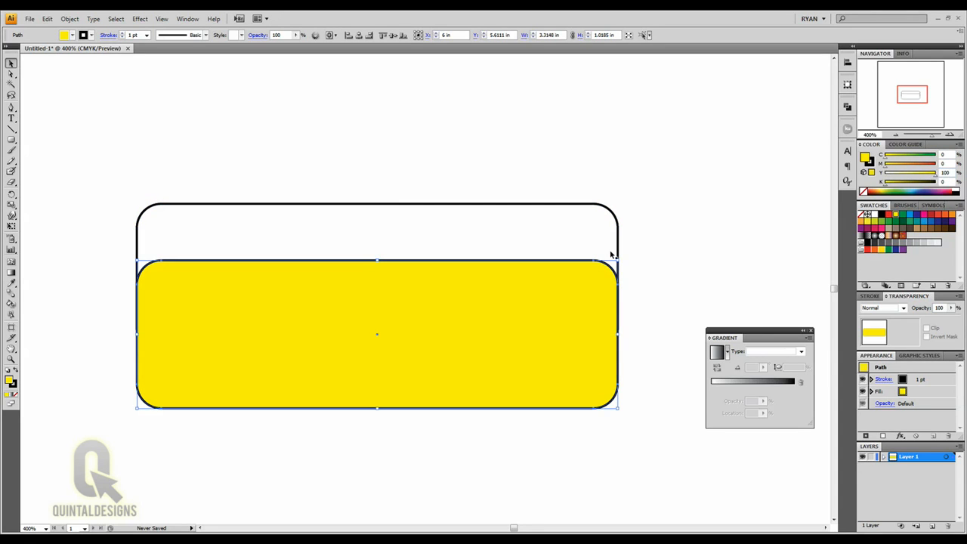
Step: Fill the upper in-place copy of the rounded rectangle with 100% magenta
left_click(606, 229)
left_click_drag(917, 165, 939, 165)
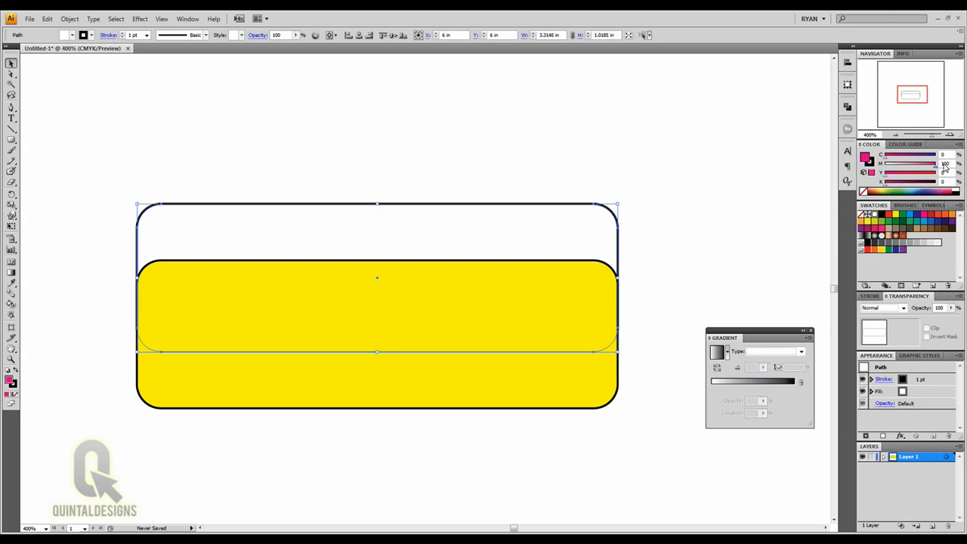
left_click(675, 179)
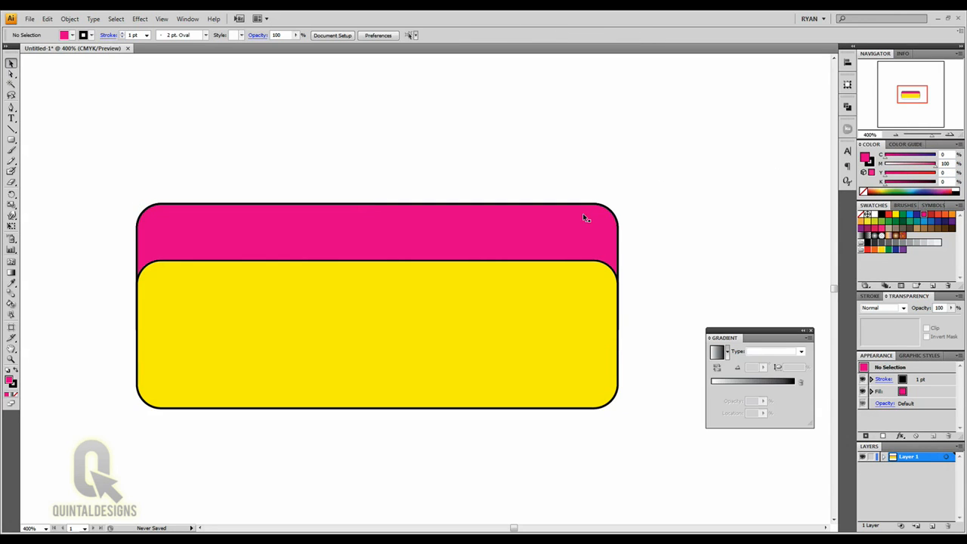
left_click_drag(582, 214, 582, 251)
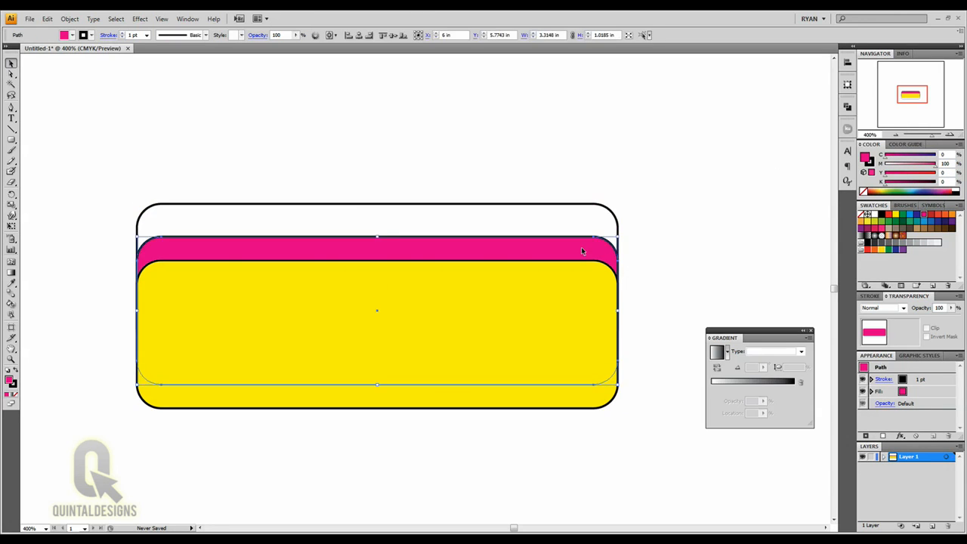
left_click(583, 218)
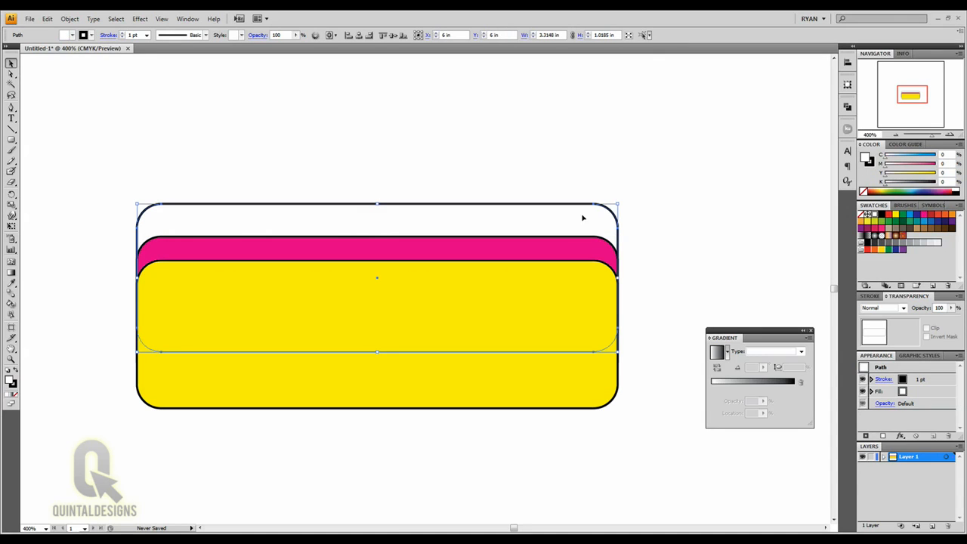
key("ctrl+z")
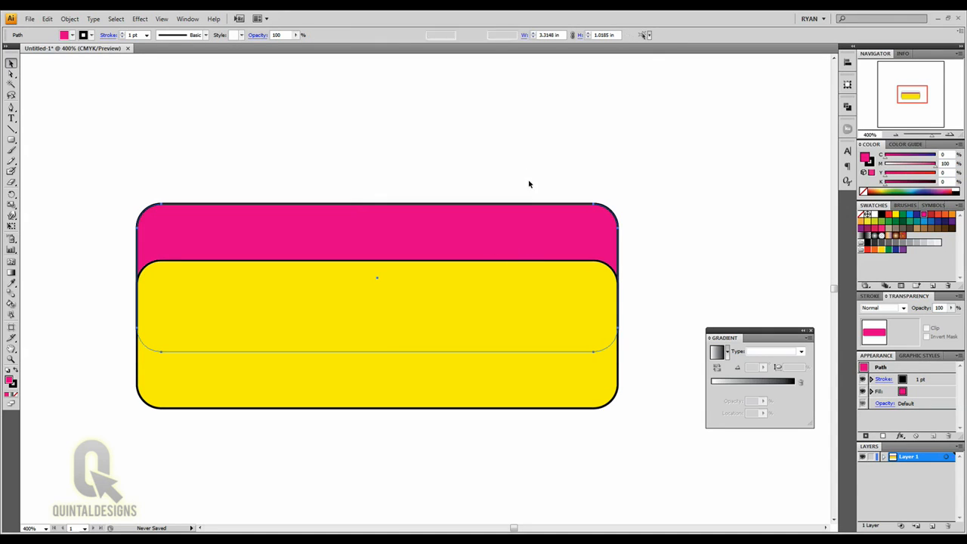
left_click(529, 181)
Step: Split the overlapping magenta and yellow rounded rectangles into separate pieces with the Pathfinder Divide operation
left_click(534, 241)
left_click(537, 310, "shift")
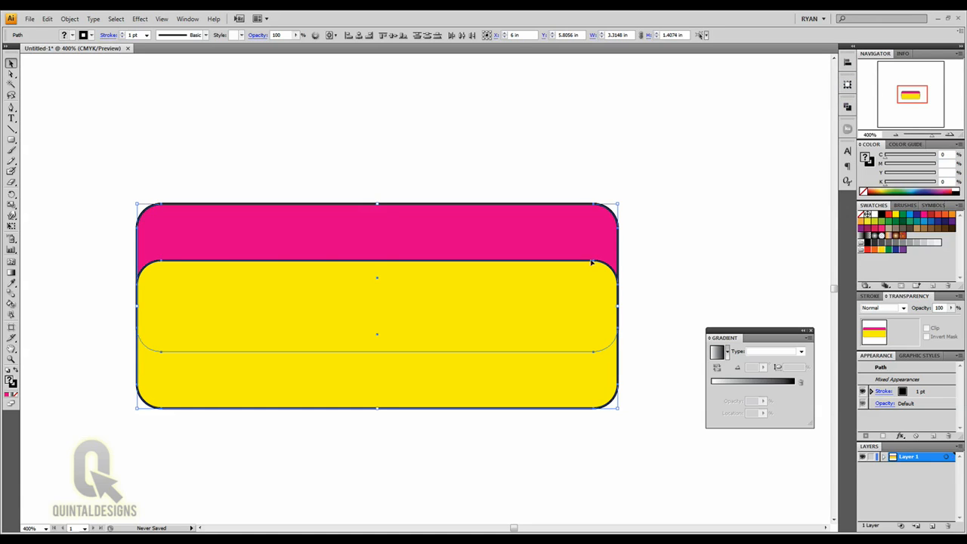
left_click(848, 108)
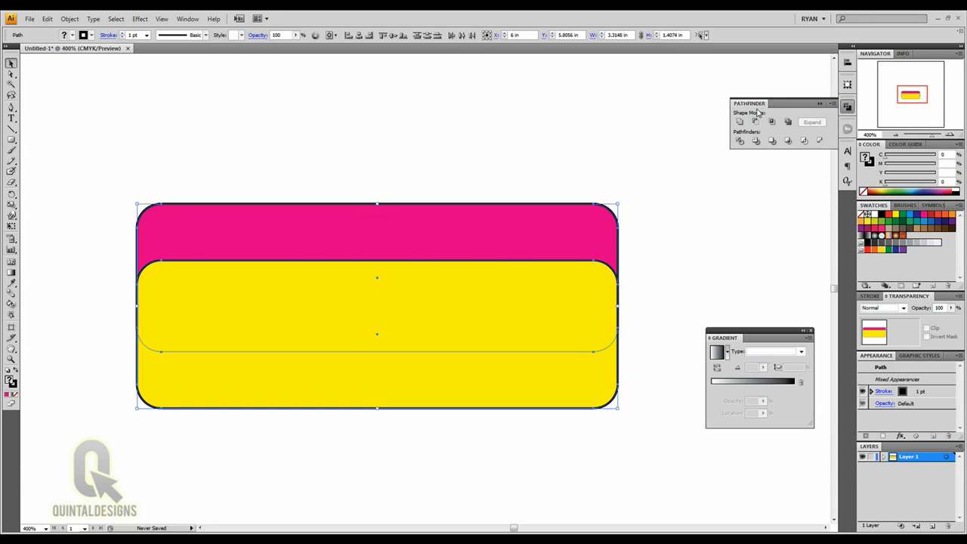
left_click(184, 19)
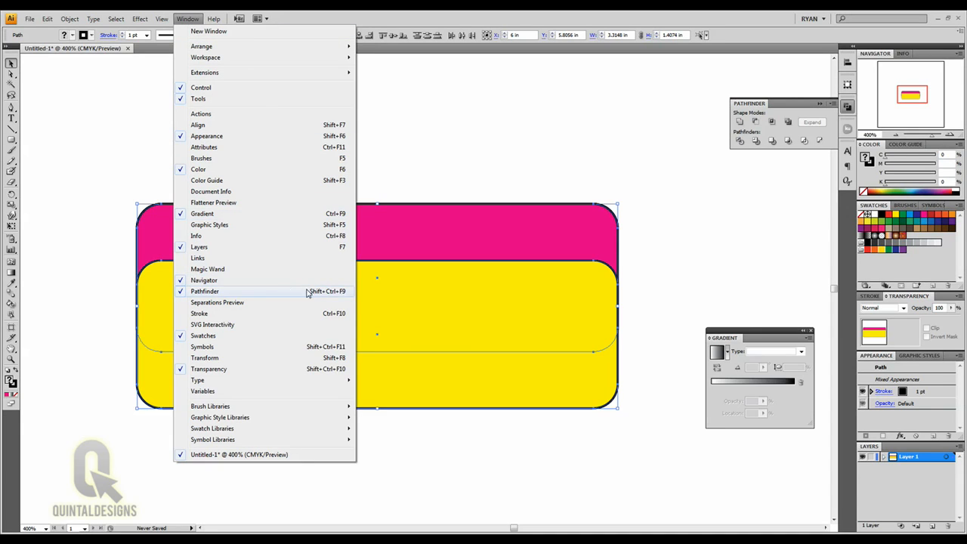
left_click(753, 105)
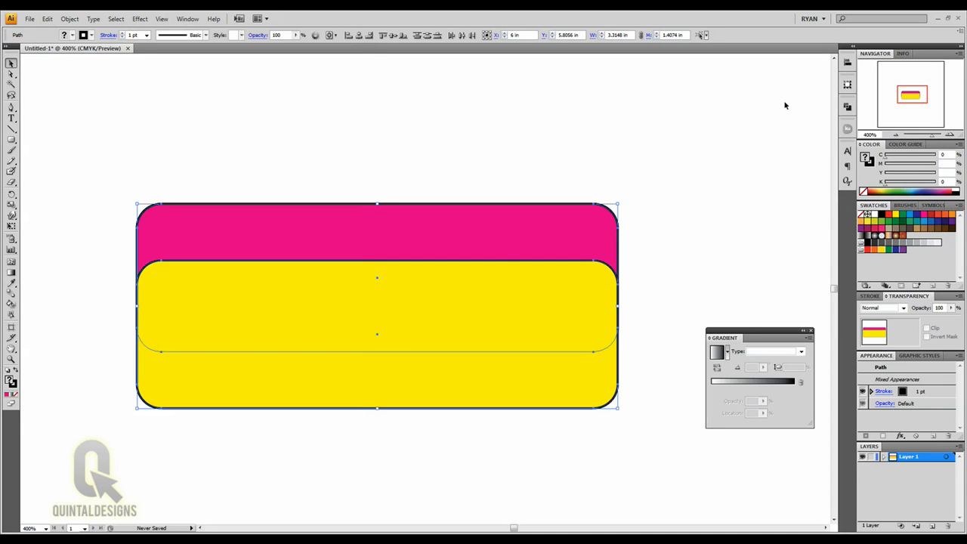
left_click(847, 105)
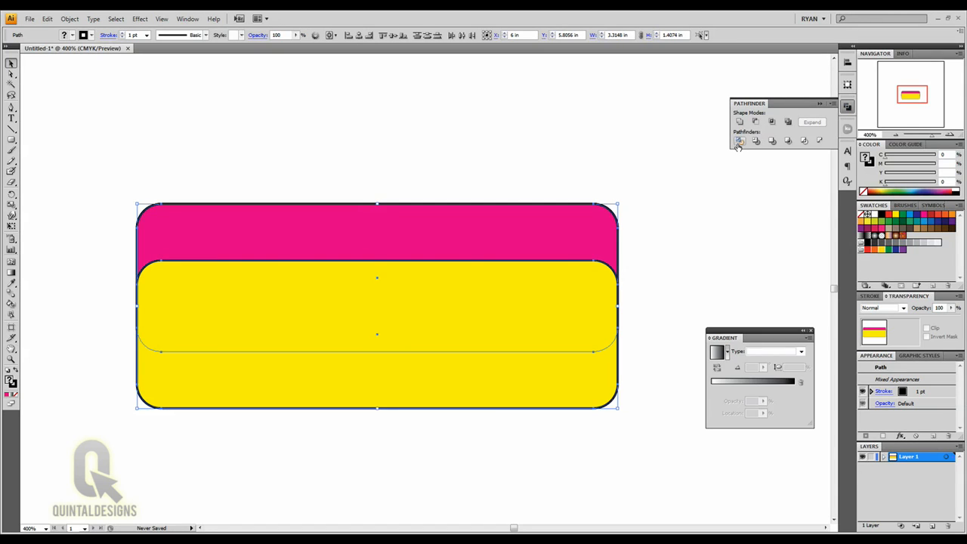
left_click(739, 141)
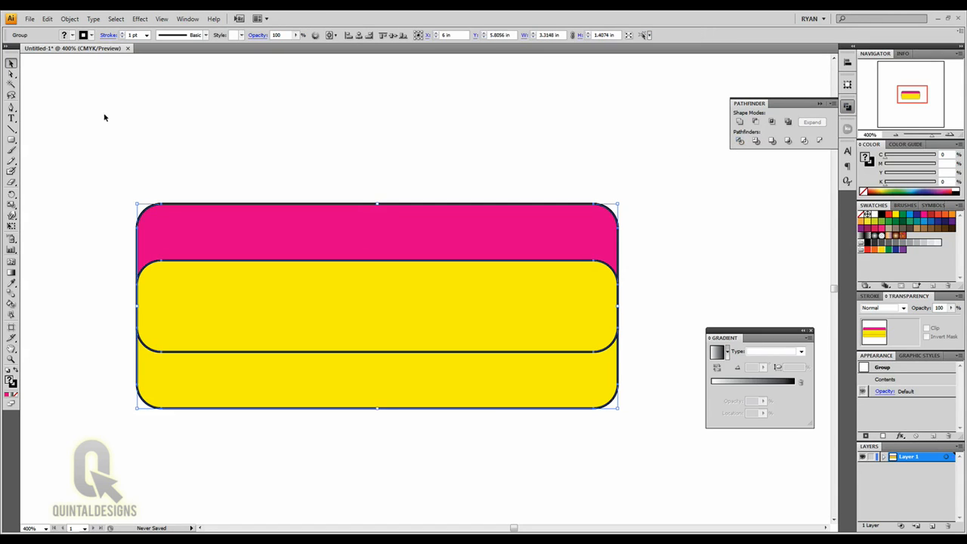
Step: Delete the overlapping middle piece and the lower yellow piece of the divided group, keeping the magenta top piece
left_click(66, 97)
key("a")
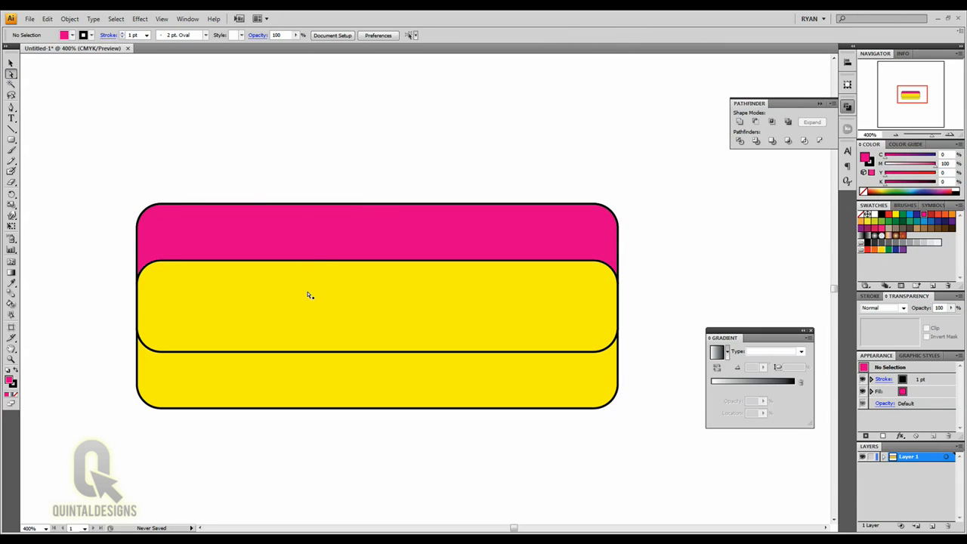
left_click(315, 319)
key("Delete")
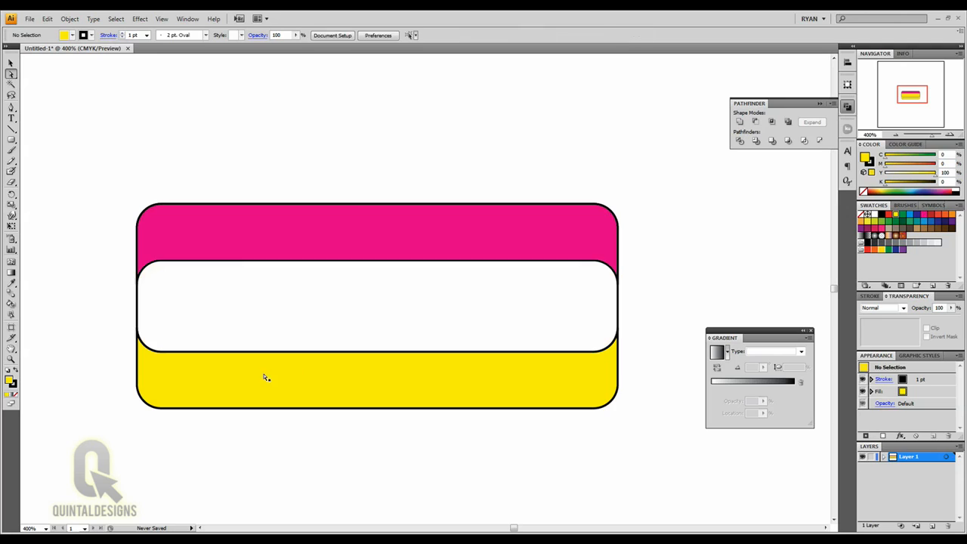
left_click(253, 378)
key("Delete")
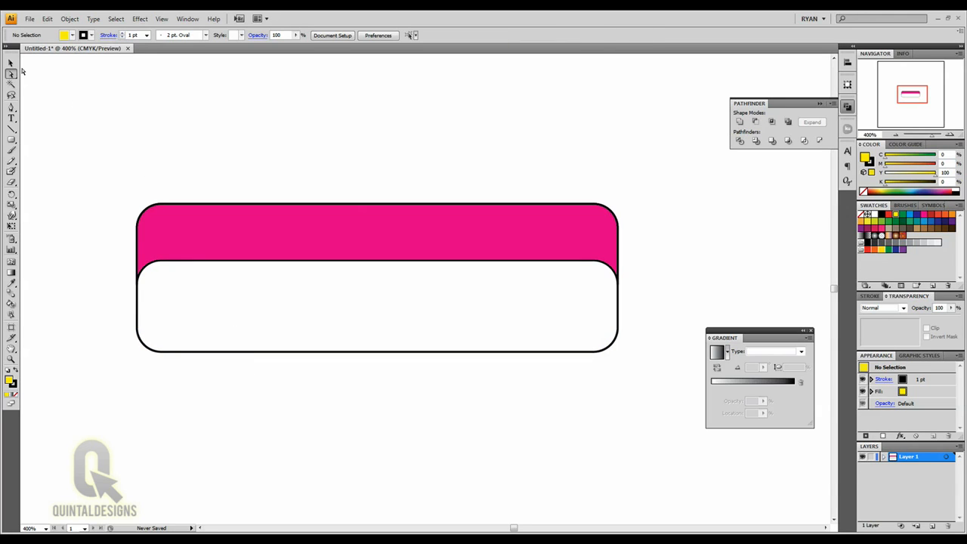
Step: Fill the original white rounded rectangle behind the magenta piece with 77% cyan
key("v")
left_click(324, 303)
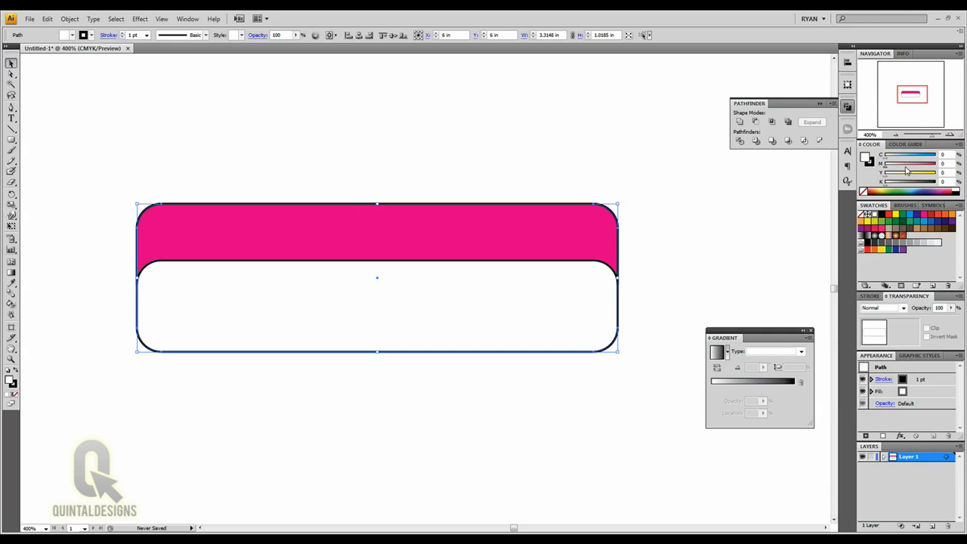
left_click_drag(909, 155, 928, 157)
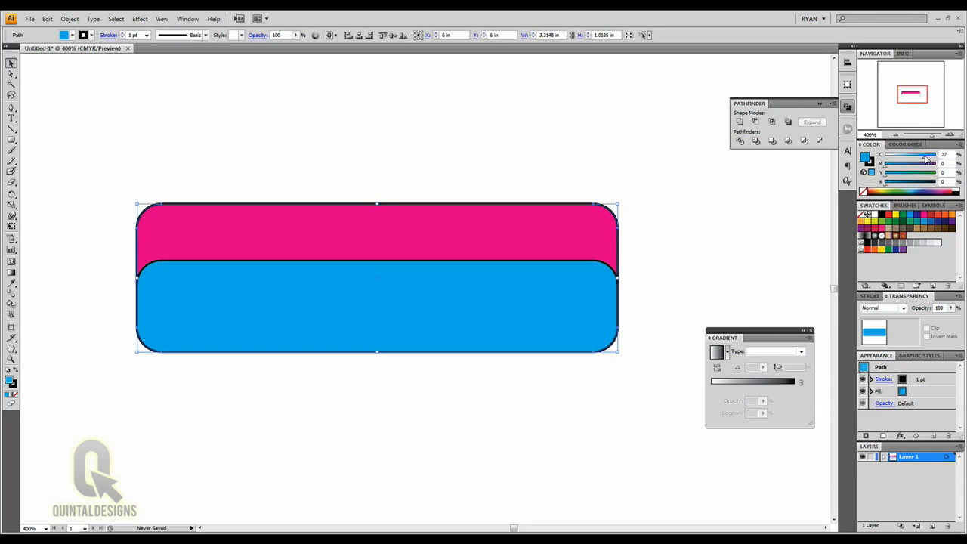
left_click(670, 242)
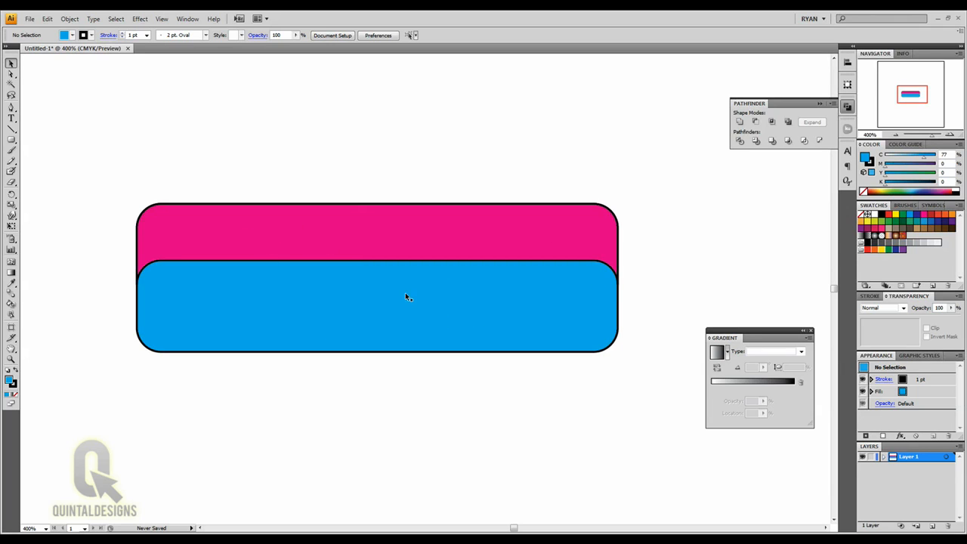
Step: Remove the magenta top piece and fill the blue rounded rectangle with the white-to-black linear gradient swatch
left_click(476, 224)
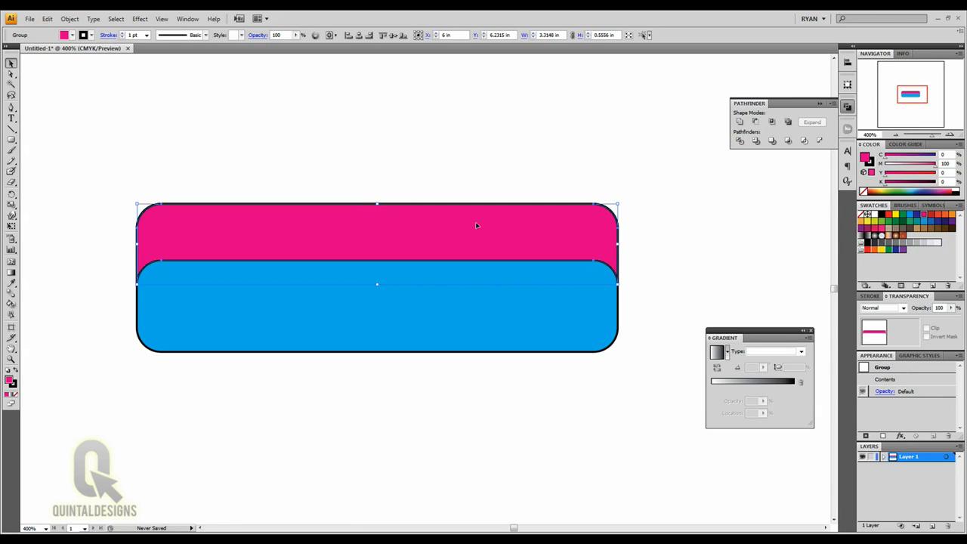
key("Delete")
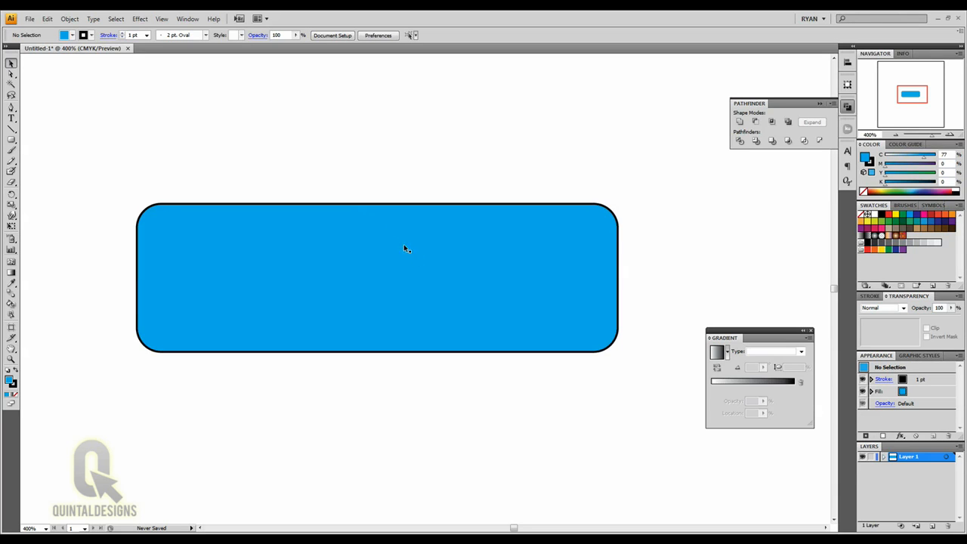
left_click(434, 266)
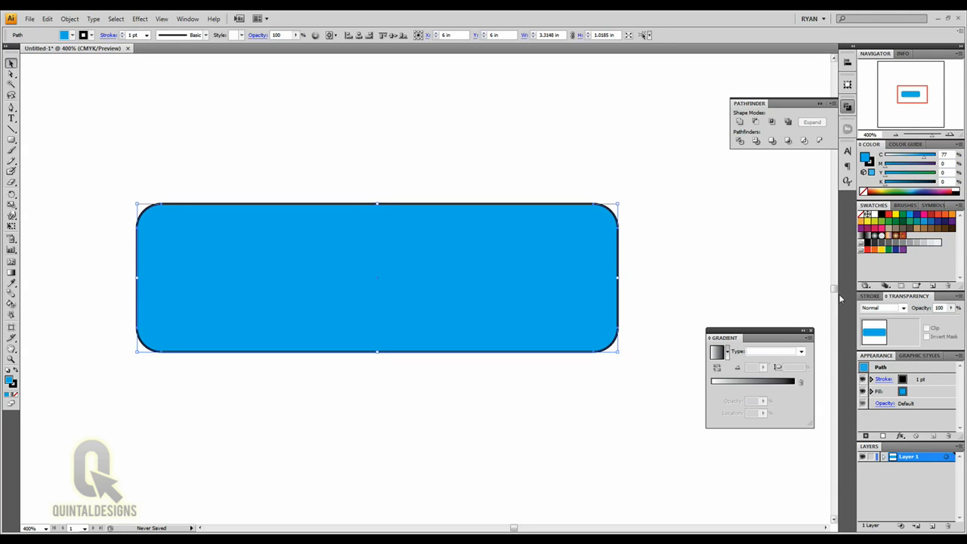
left_click(861, 237)
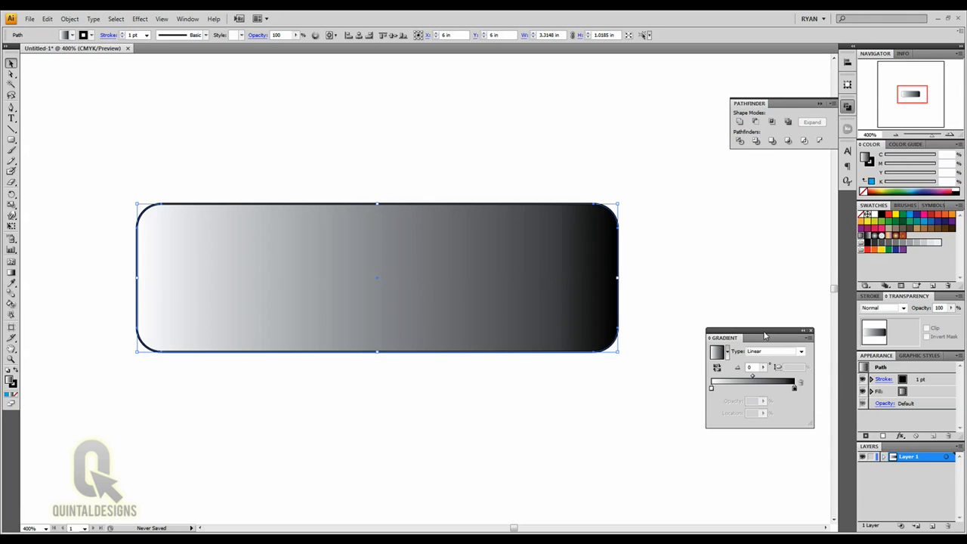
Step: Recolor the gradient's white start stop to blue and set the black end stop to C 100, M 93, Y 91, K 100
left_click_drag(787, 340, 721, 219)
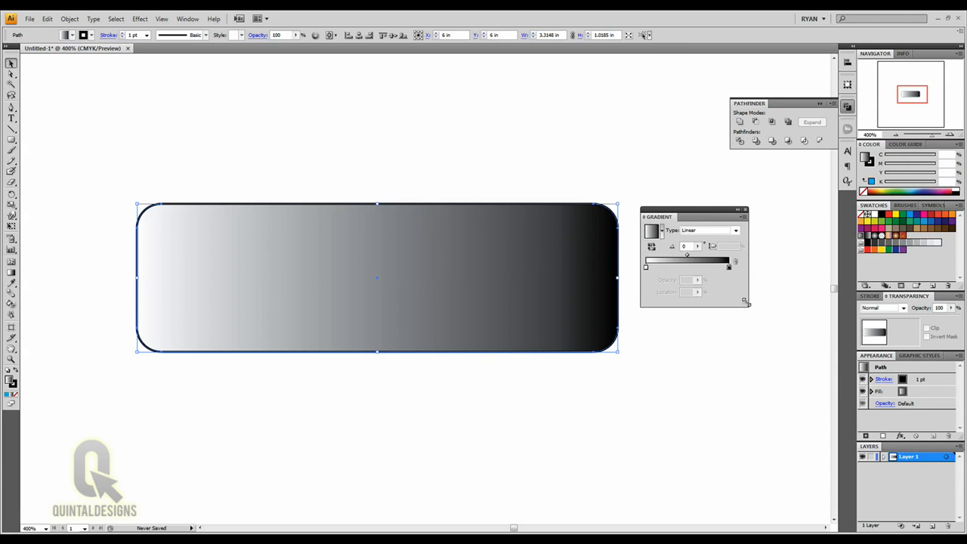
left_click_drag(748, 303, 791, 345)
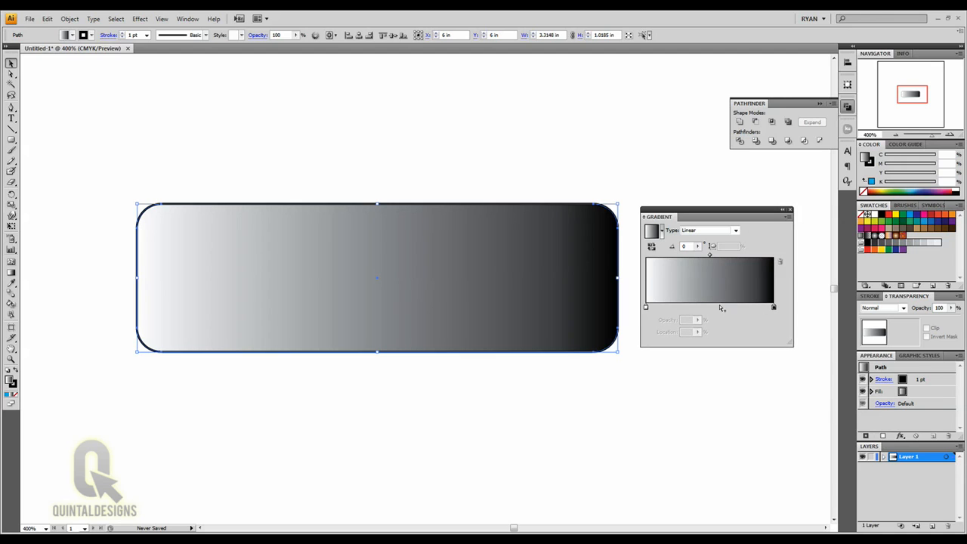
left_click(646, 306)
left_click_drag(886, 155, 937, 175)
left_click(773, 306)
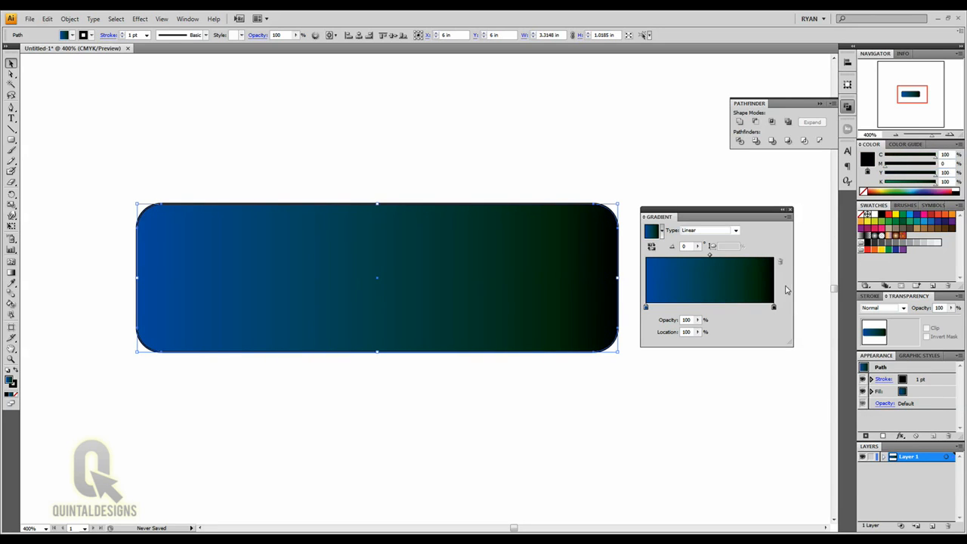
left_click_drag(894, 164, 936, 164)
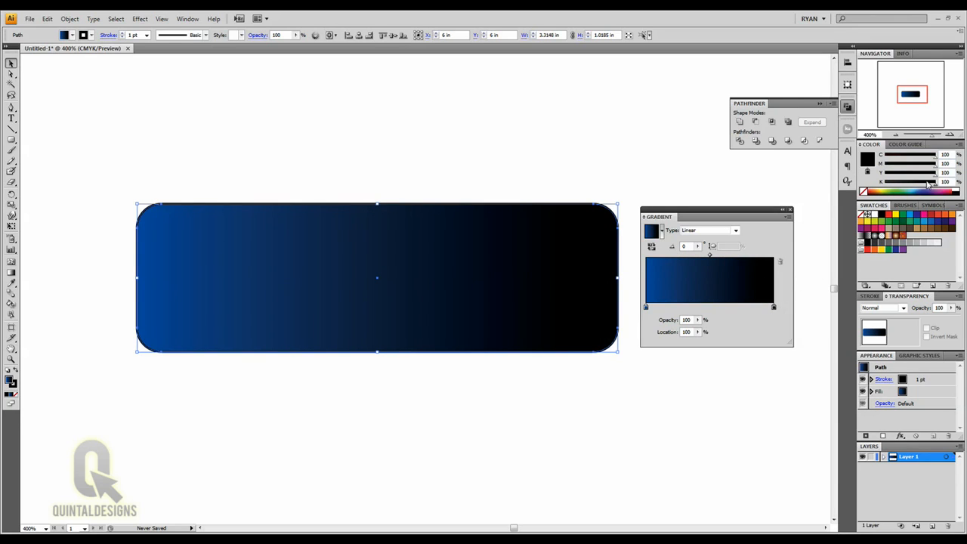
mouse_move(927, 184)
left_mouse_down()
mouse_move(916, 186)
mouse_move(930, 167)
mouse_move(938, 183)
left_mouse_up()
Step: Run the linear gradient vertically from the button's upper to lower edge with the Gradient tool and change its type to Radial
left_click(11, 273)
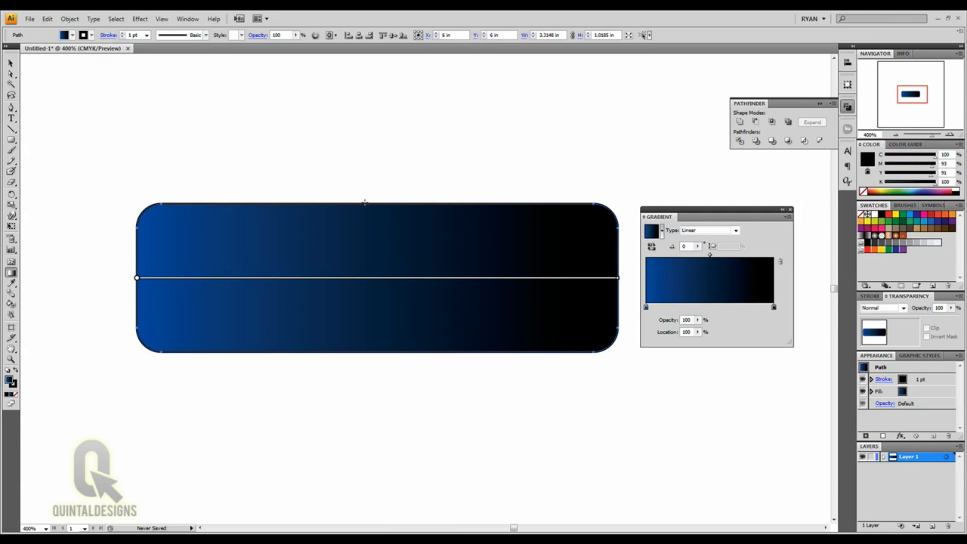
left_click_drag(377, 203, 361, 353)
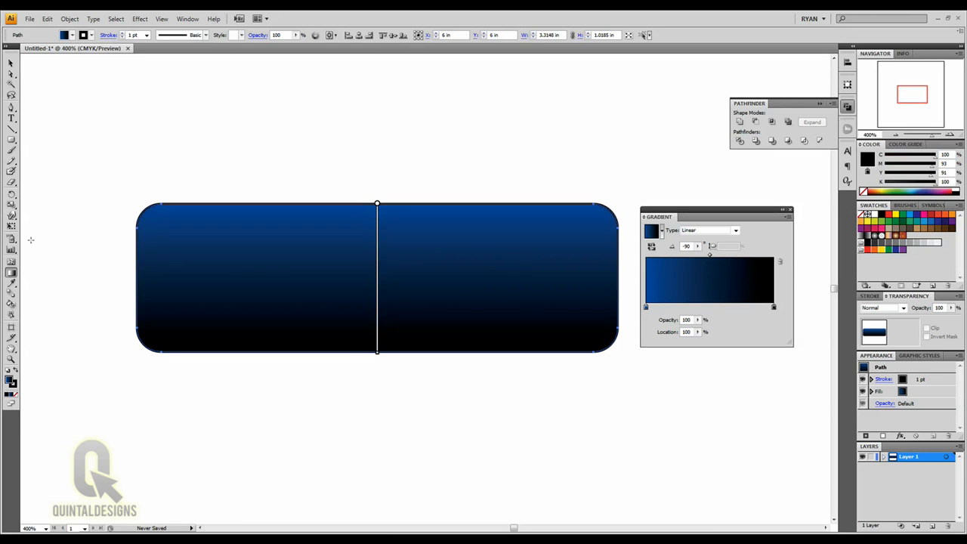
left_click(734, 231)
left_click(720, 240)
Step: Move the radial gradient's center to the middle of the button's upper edge and flatten it to an aspect ratio of about 42%
mouse_move(375, 278)
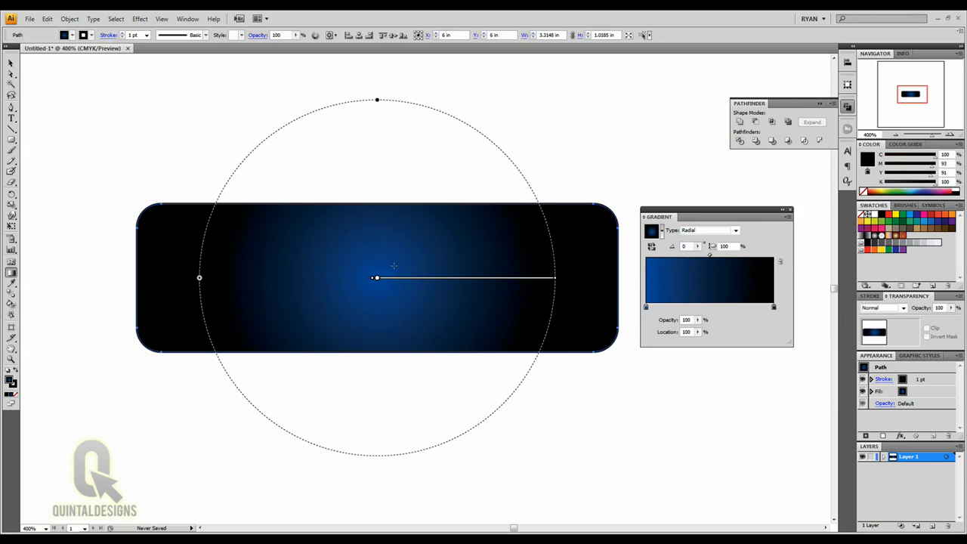
left_click_drag(376, 278, 379, 204)
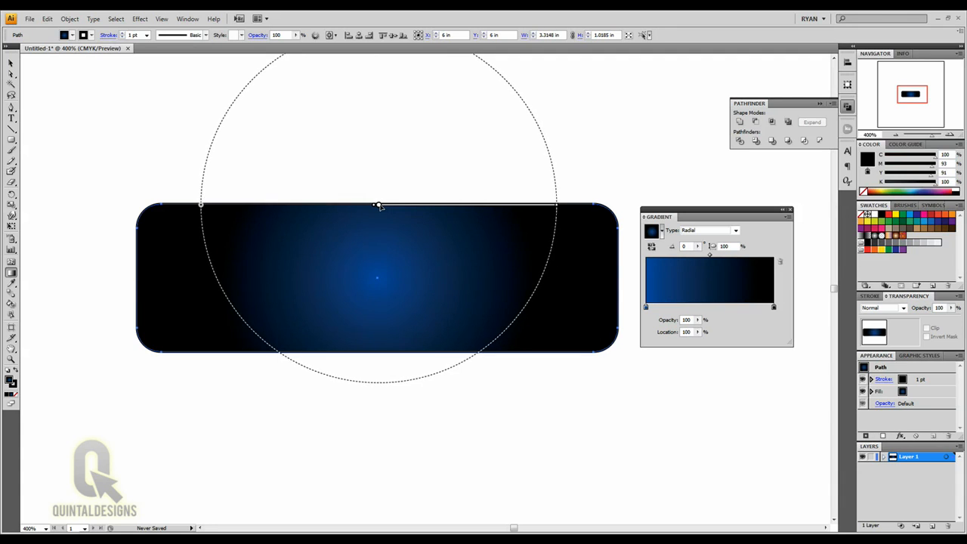
left_click_drag(455, 194, 470, 240)
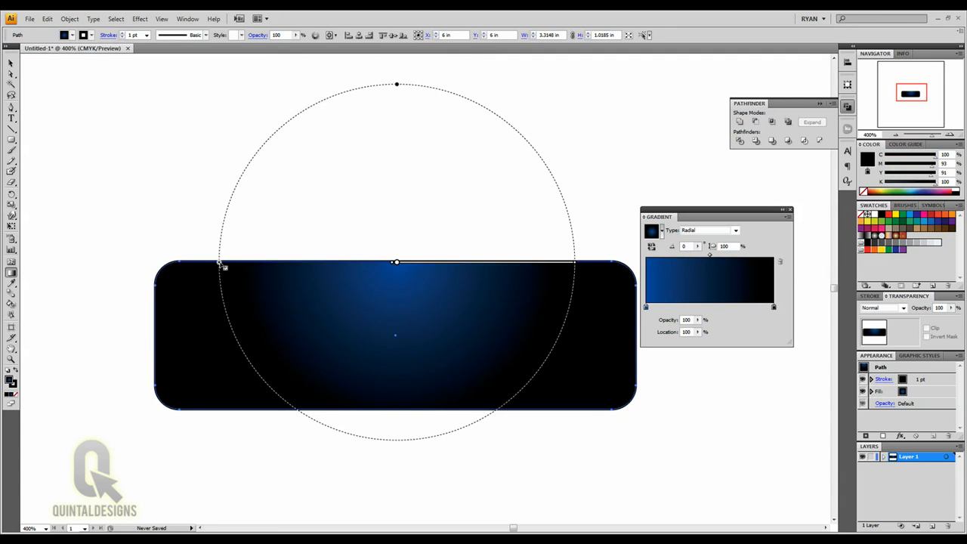
left_click_drag(223, 264, 201, 262)
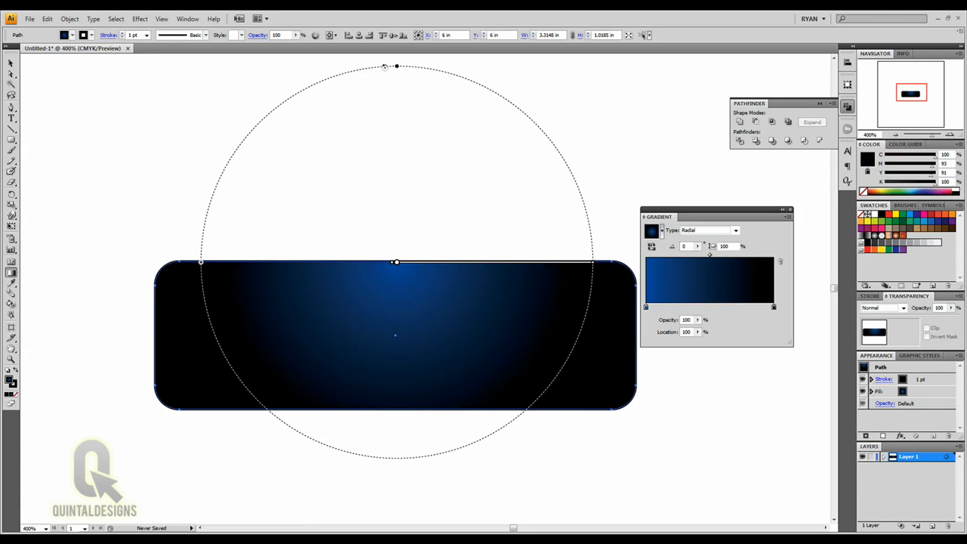
left_click_drag(397, 68, 397, 179)
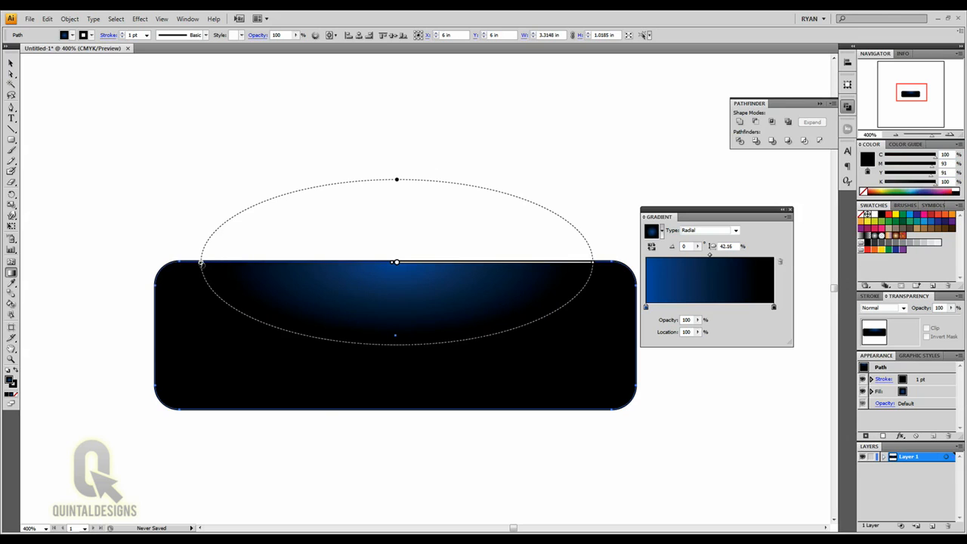
Step: Widen the flattened radial gradient horizontally until its ellipse extends past both sides of the button
left_click_drag(201, 263, 129, 263)
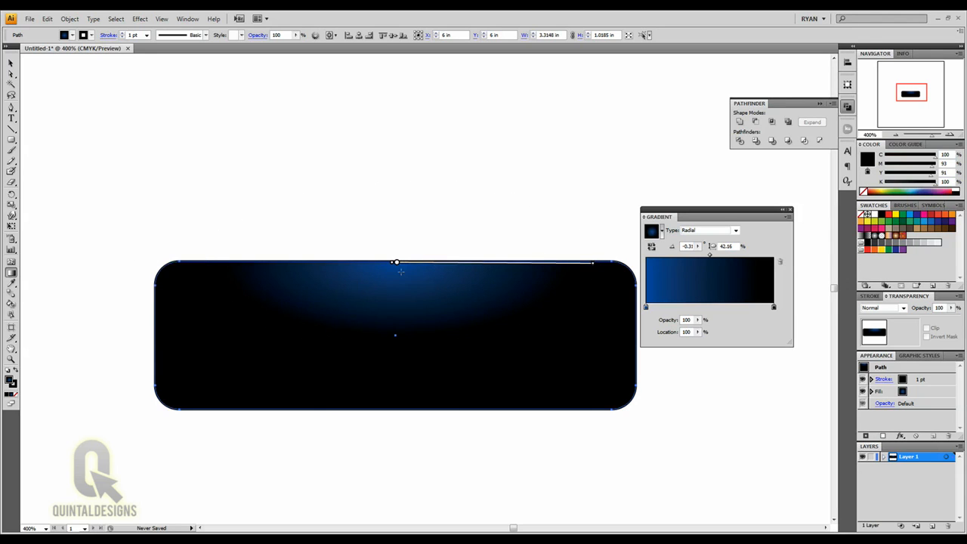
key("ctrl+z")
mouse_move(592, 264)
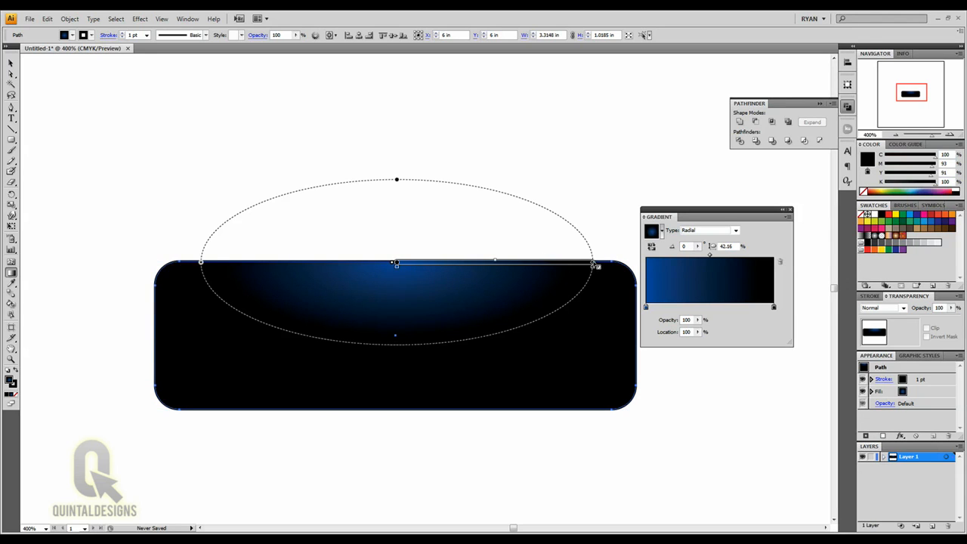
left_click_drag(595, 265, 677, 263)
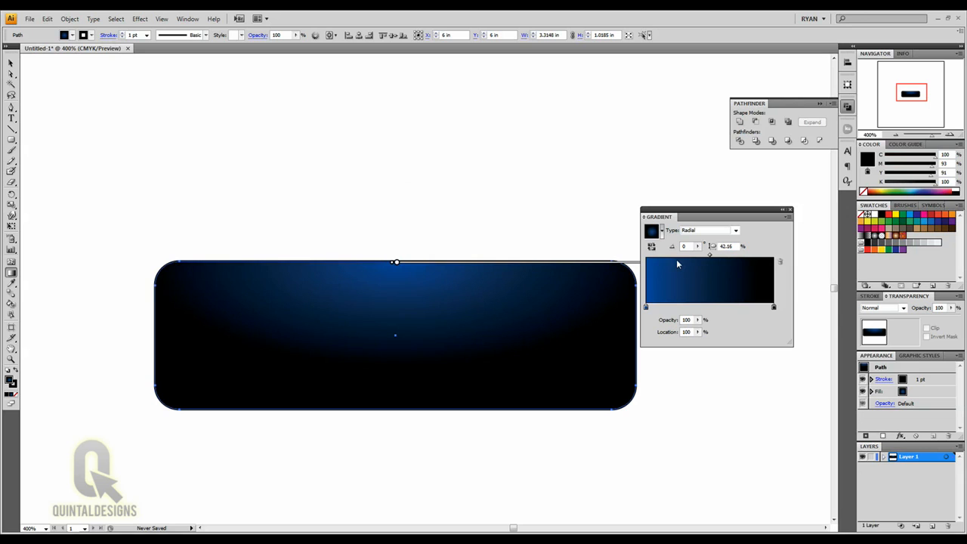
Step: Shift the gradient midpoint to 68.5% and enlarge the radial ellipse well beyond the button so the blue covers most of it
left_click_drag(765, 210, 836, 197)
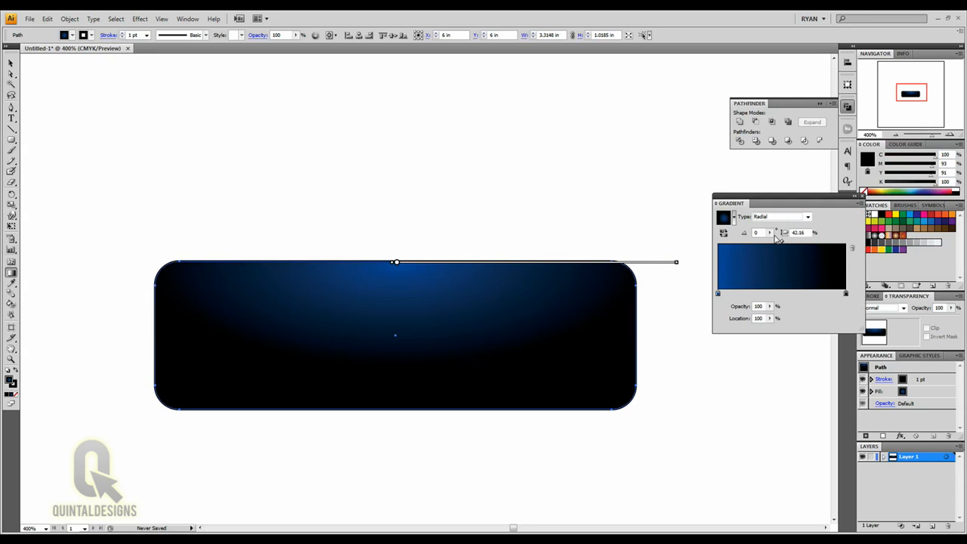
mouse_move(782, 243)
left_mouse_down()
mouse_move(813, 242)
mouse_move(804, 242)
left_mouse_up()
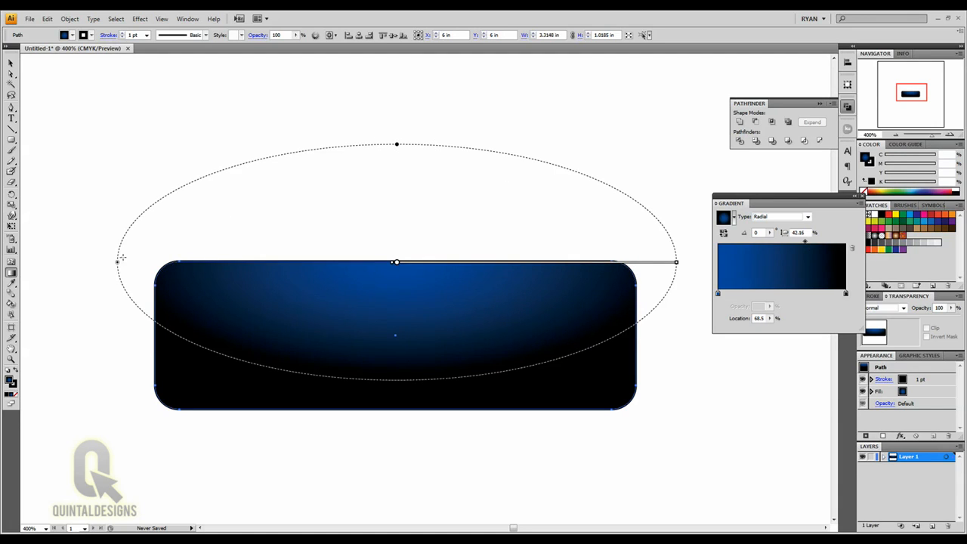
left_click_drag(119, 263, 28, 262)
left_click_drag(383, 267, 350, 276)
left_click_drag(148, 264, 205, 263)
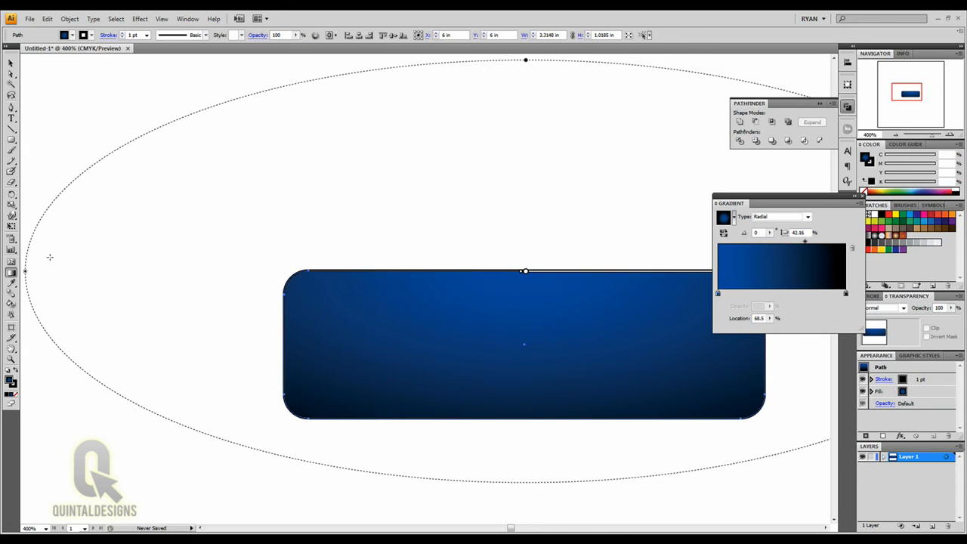
left_click_drag(28, 273, 75, 273)
left_click_drag(364, 274, 268, 267)
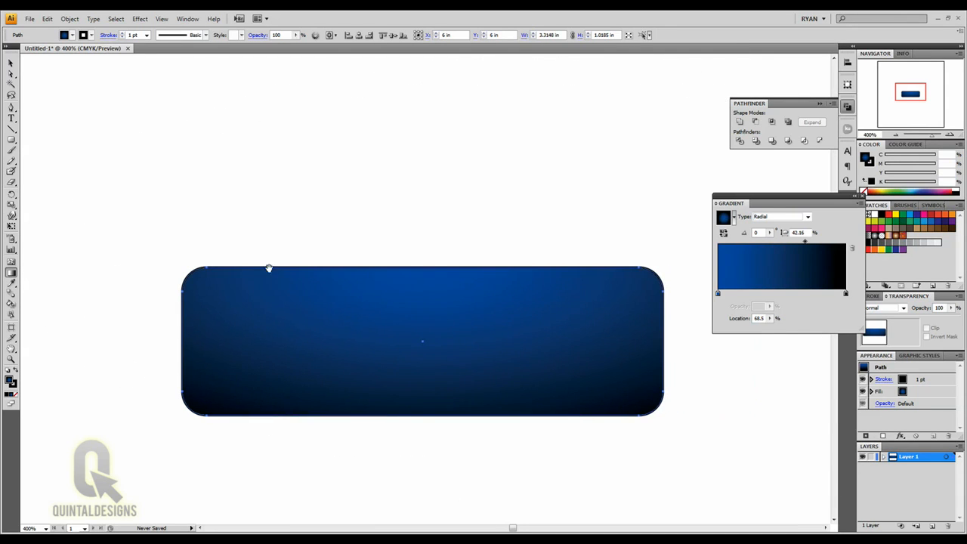
Step: Select the button and set its stroke color to dark blue with C 100, M 58, Y 0, K 51
left_click(11, 64)
left_click(27, 67)
left_click_drag(274, 186, 423, 285)
left_click(317, 231)
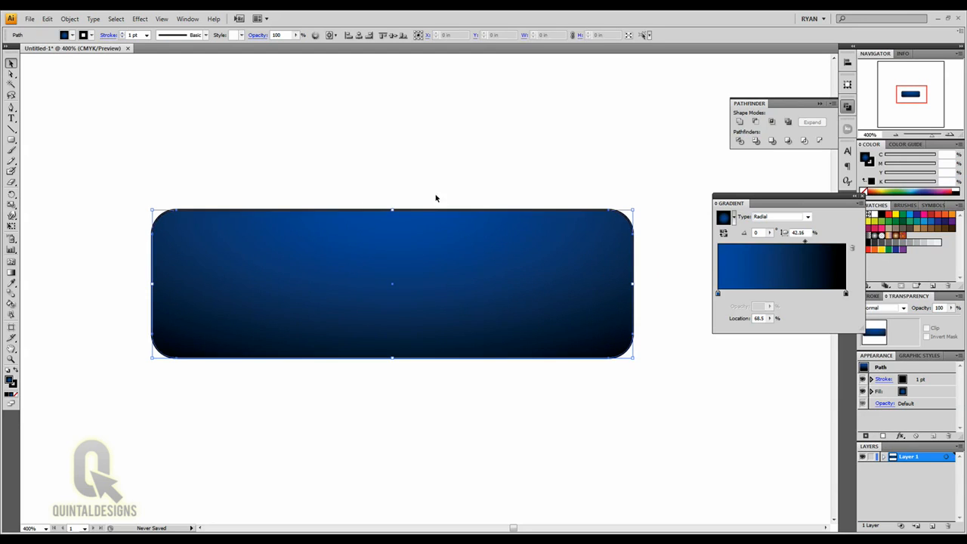
left_click(872, 166)
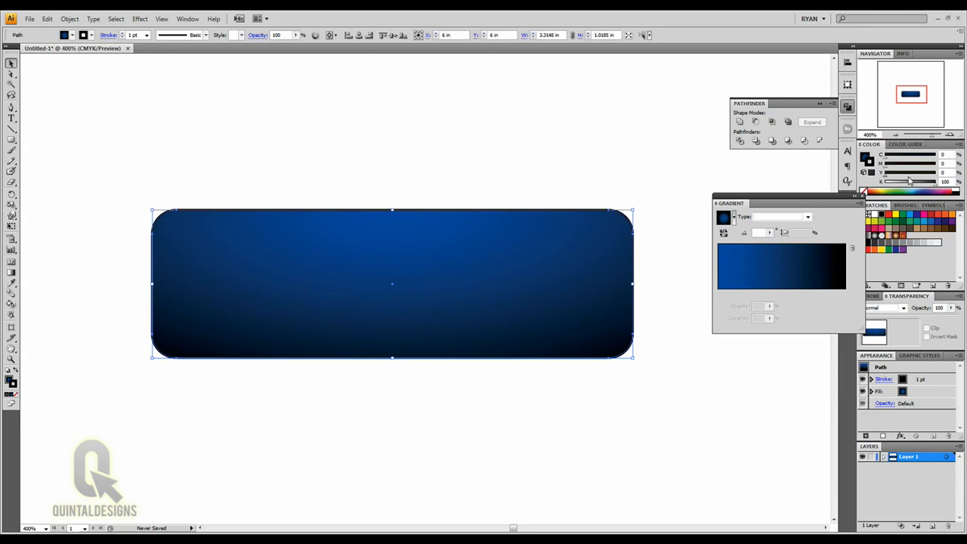
left_click(910, 181)
left_click(935, 156)
left_click(911, 165)
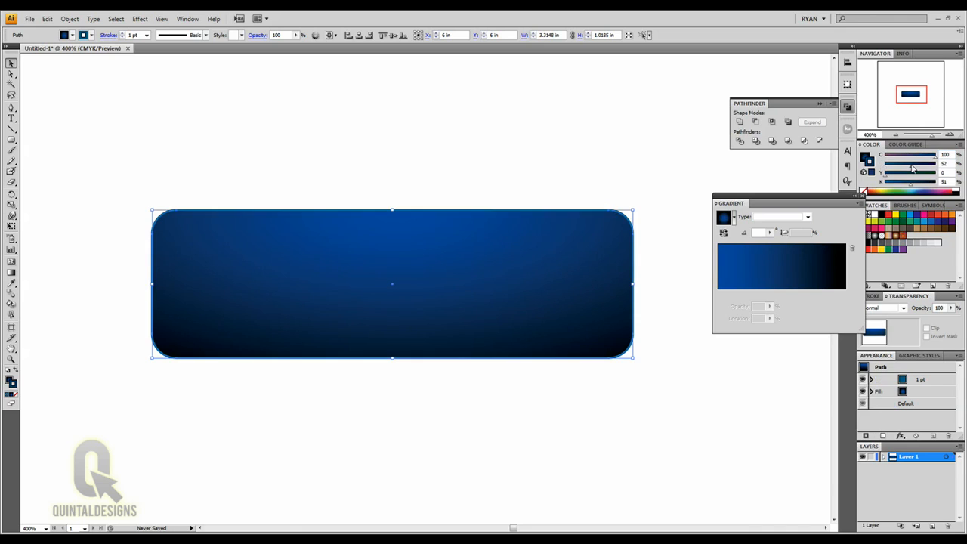
left_click_drag(911, 166, 912, 166)
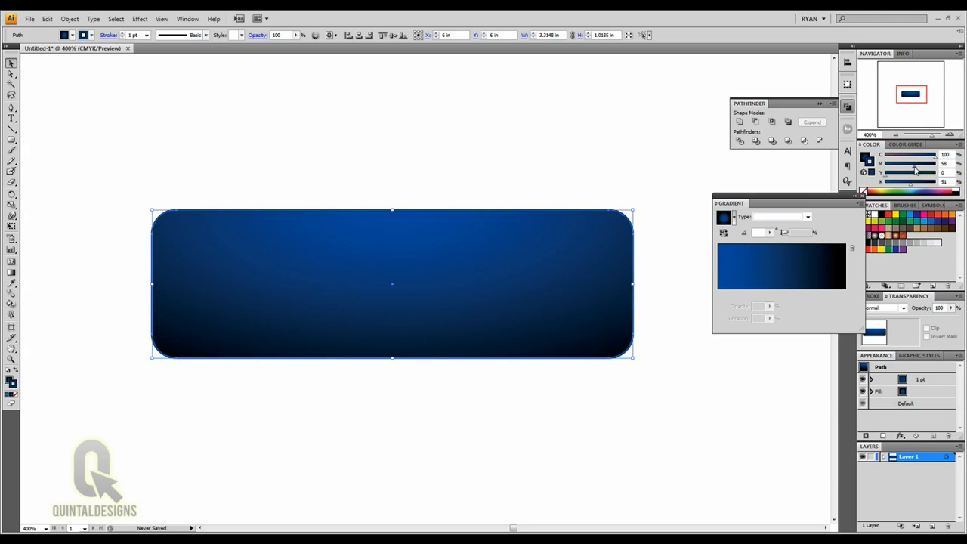
left_click(708, 173)
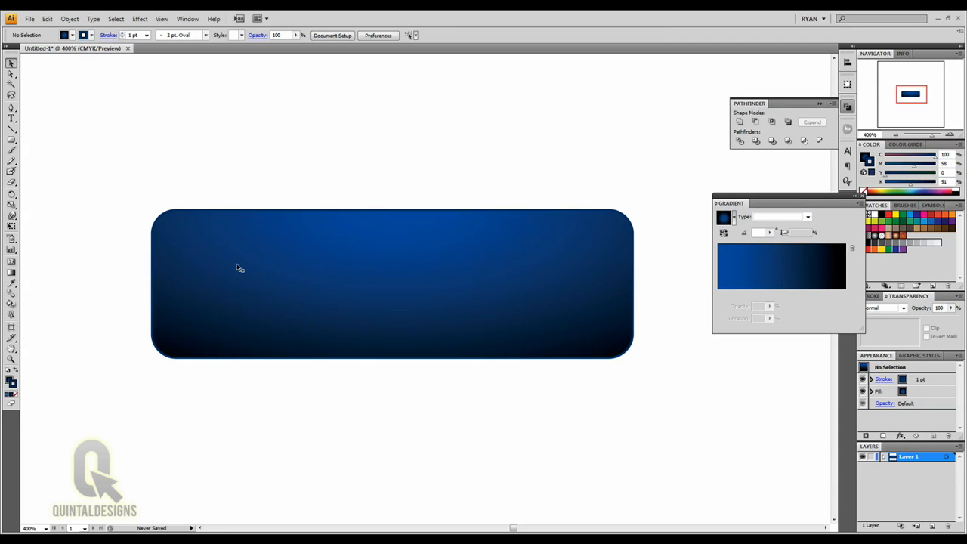
Step: Examine the dark blue stroke against the gradient fill along the button's upper and lower edges
left_click(11, 359)
left_click_drag(143, 198, 205, 245)
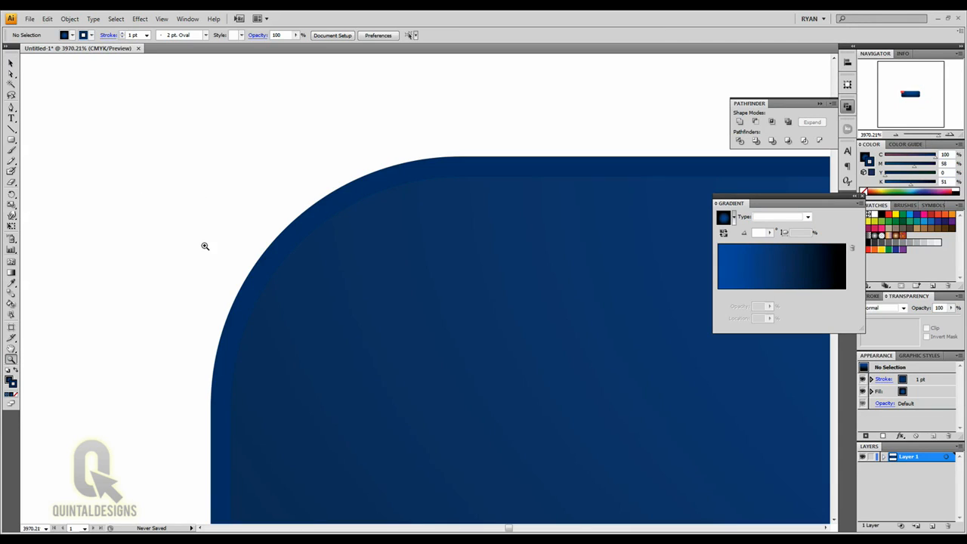
left_click(12, 63)
left_click_drag(507, 162, 118, 184)
left_click_drag(542, 187, 389, 192)
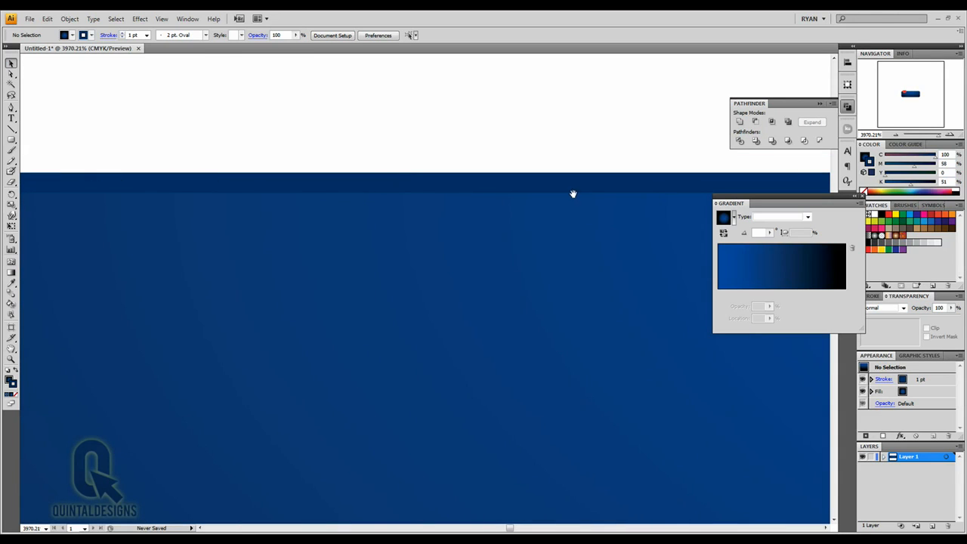
left_click_drag(533, 407, 438, 248)
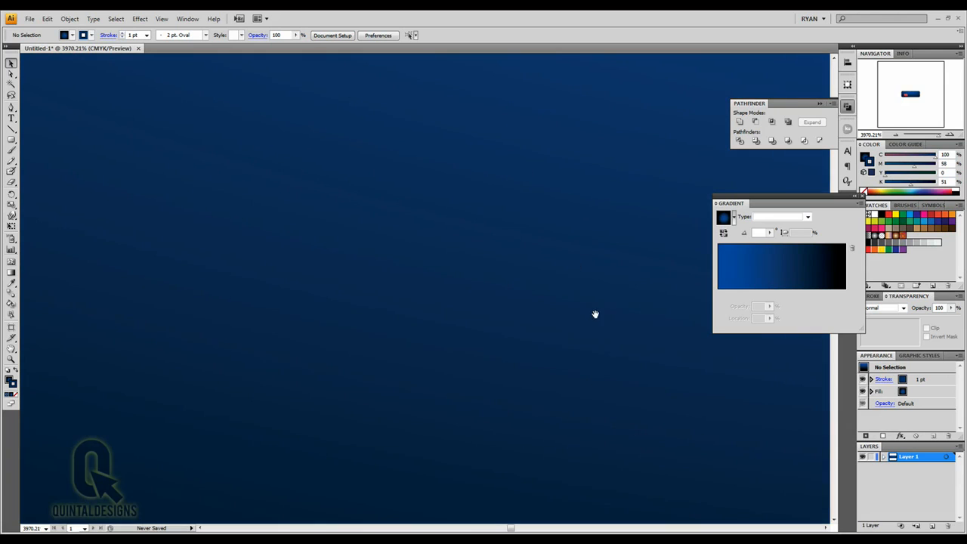
left_click_drag(596, 315, 509, 136)
left_click_drag(548, 367, 548, 188)
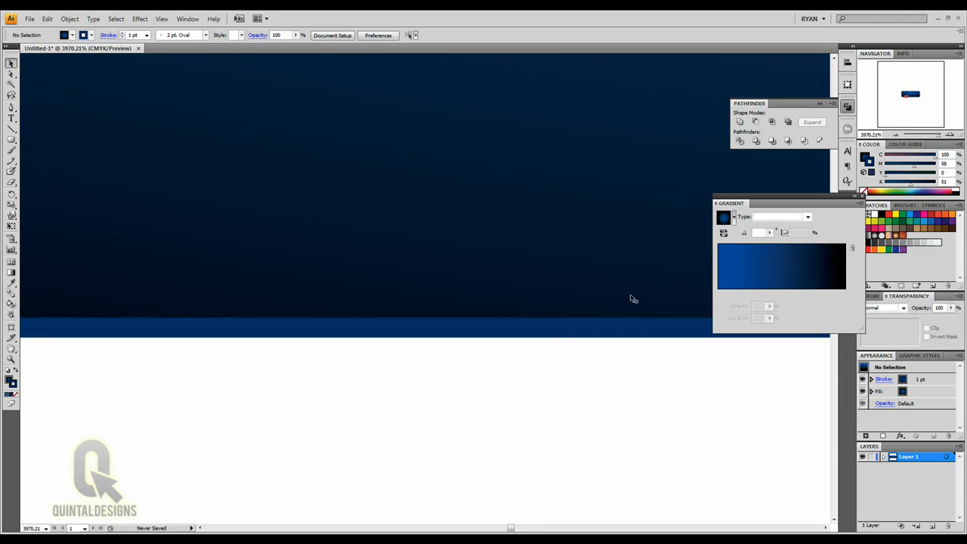
left_click(898, 135)
left_click(897, 134)
left_click(898, 135)
left_click(898, 134)
left_click(898, 134)
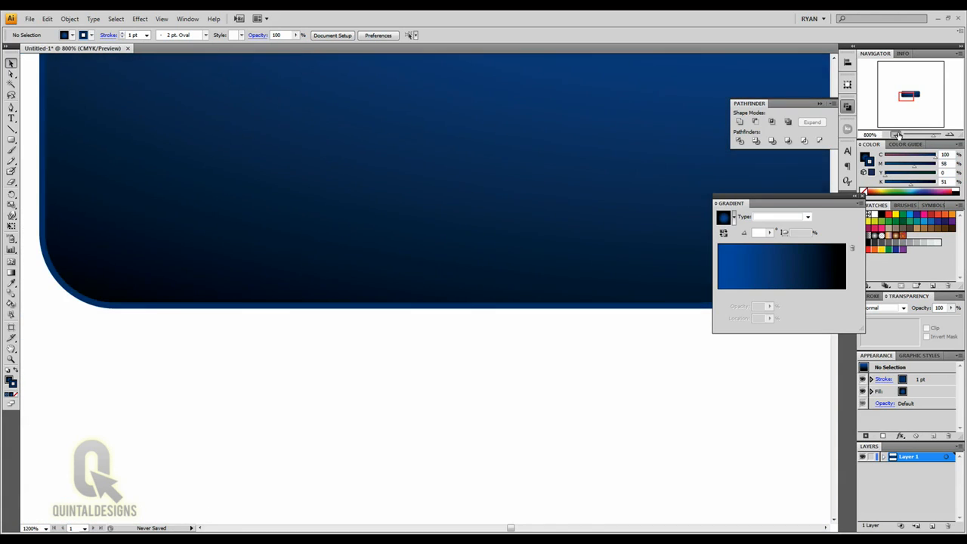
left_click(897, 135)
left_click(897, 134)
left_click(897, 135)
left_click_drag(564, 224, 456, 265)
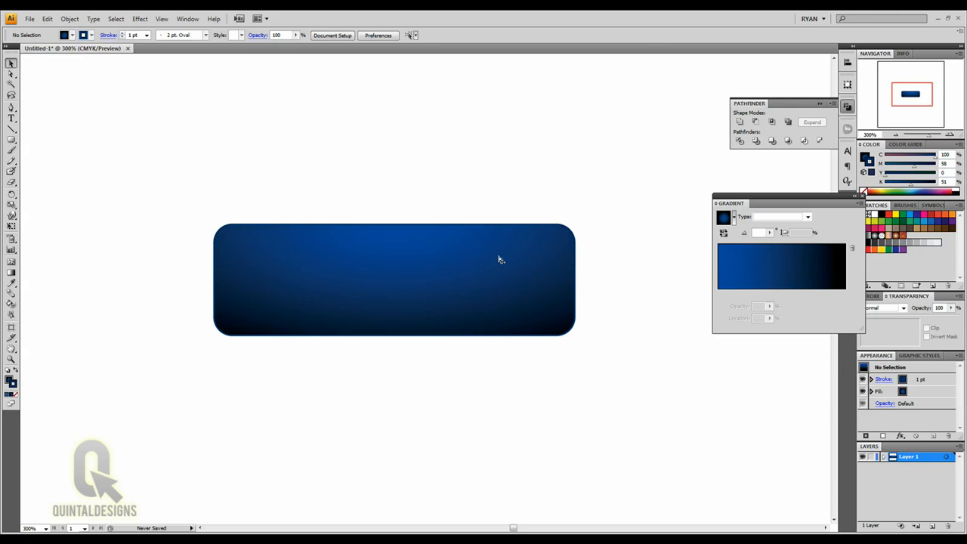
Step: Unhide the magenta top piece over the button and remove it from view again
key("ctrl+alt+3")
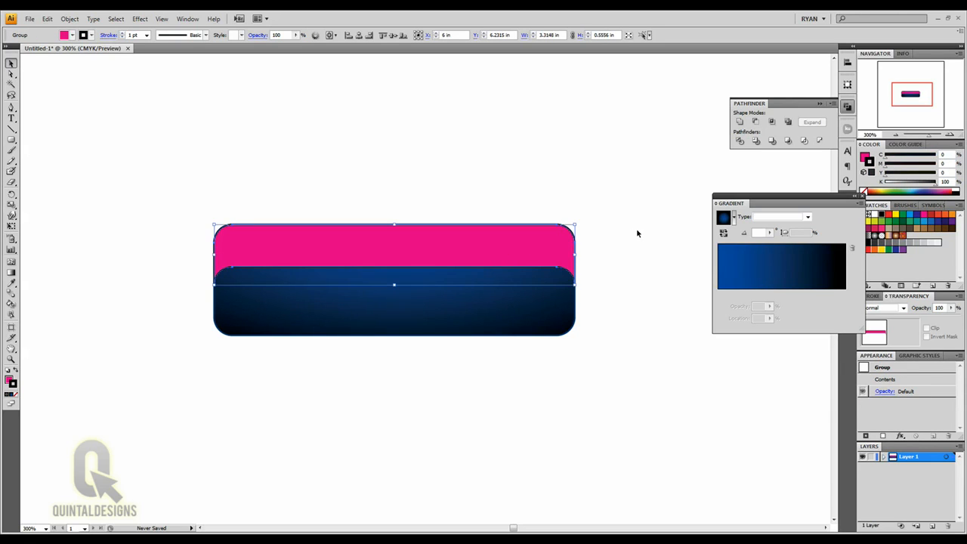
left_click(637, 233)
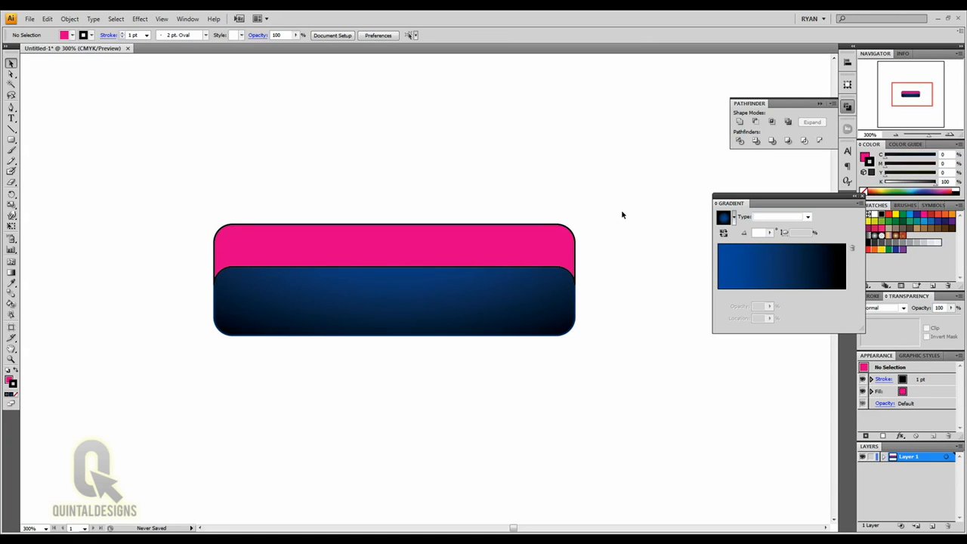
left_click(540, 240)
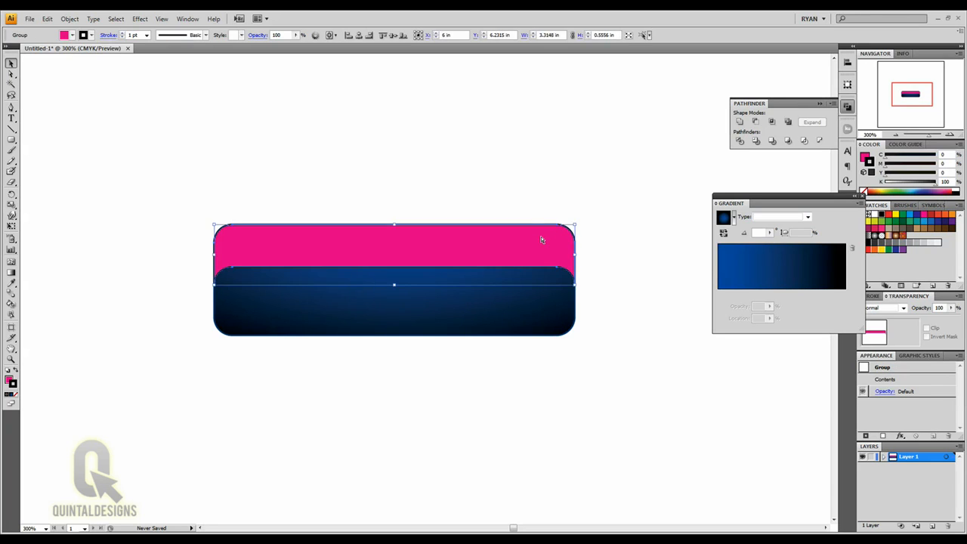
key("Delete")
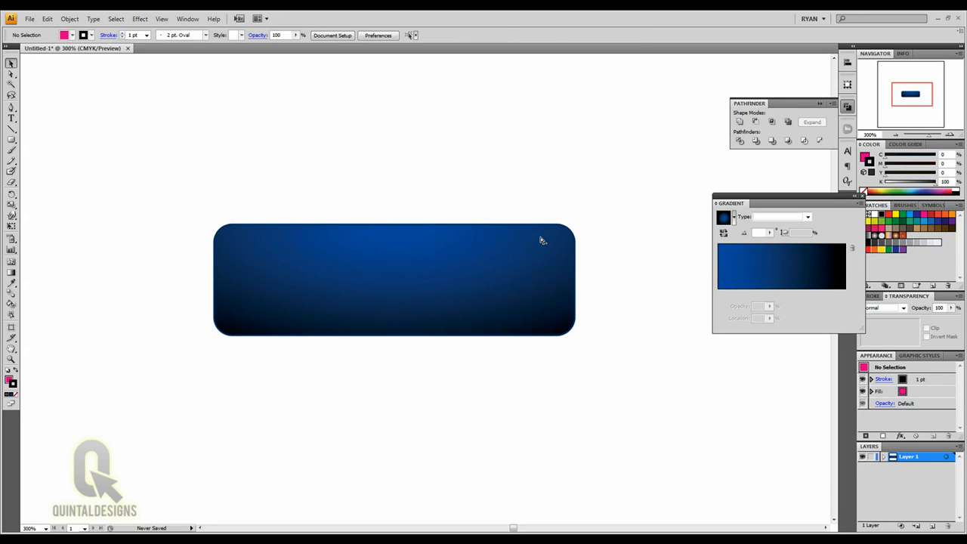
key("ctrl+z")
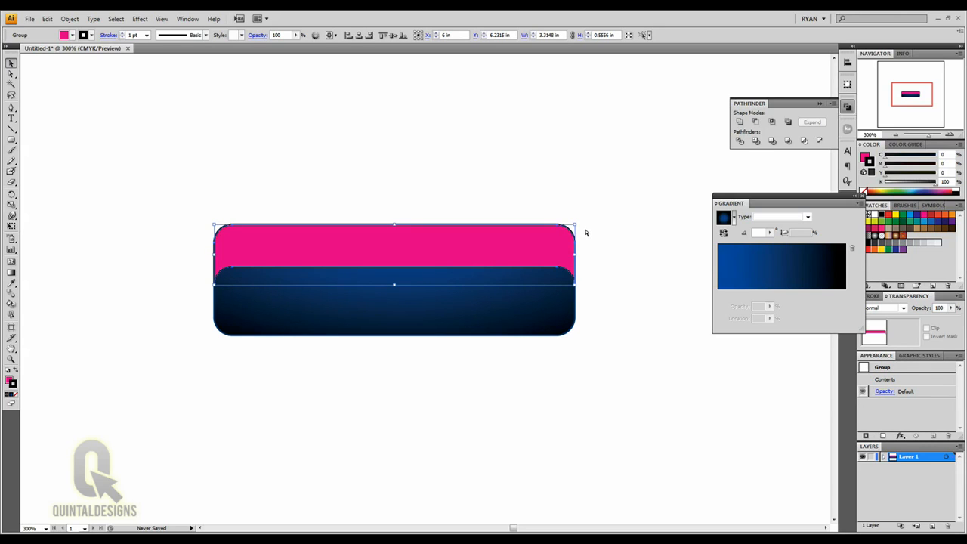
key("Delete")
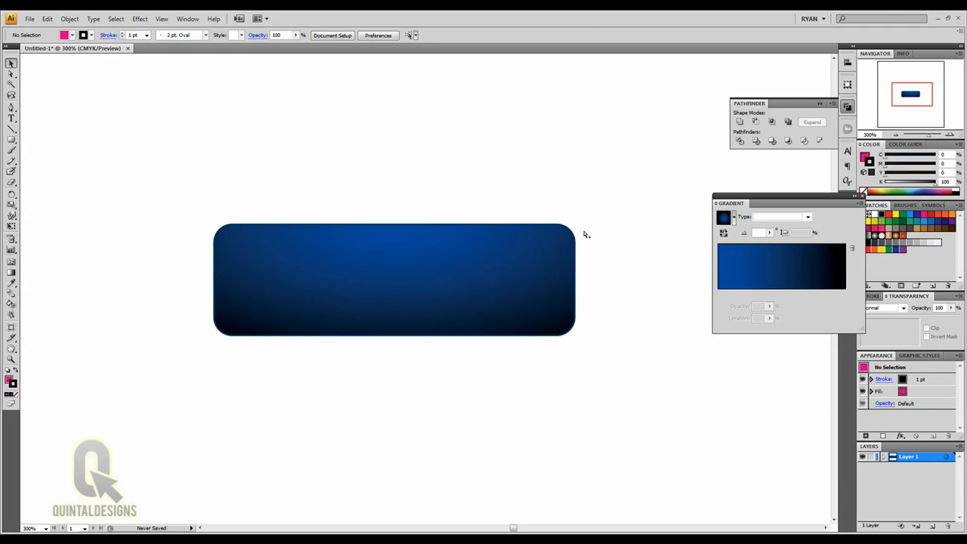
Step: Restore the removed magenta top piece over the upper part of the blue button
key("ctrl+z")
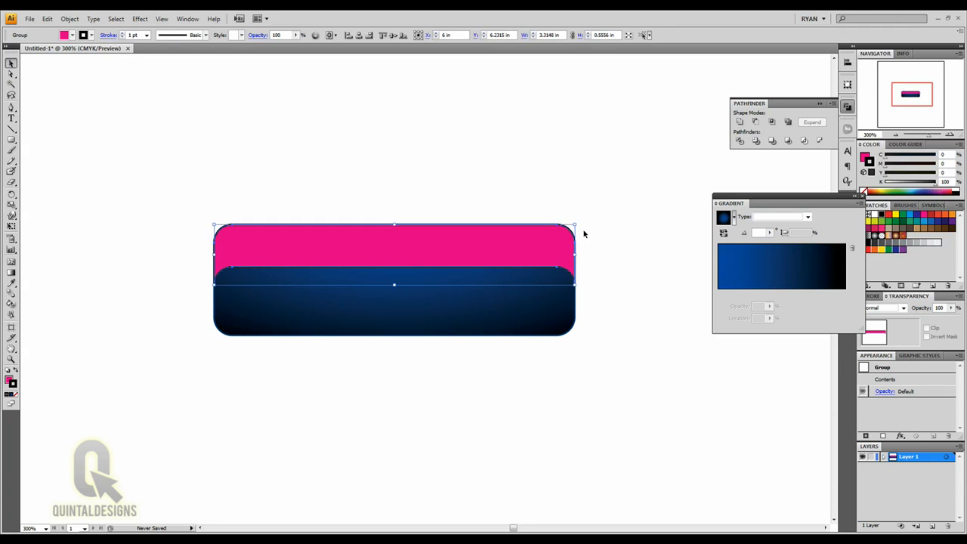
left_click(584, 234)
left_click_drag(570, 234, 643, 228)
key("ctrl+z")
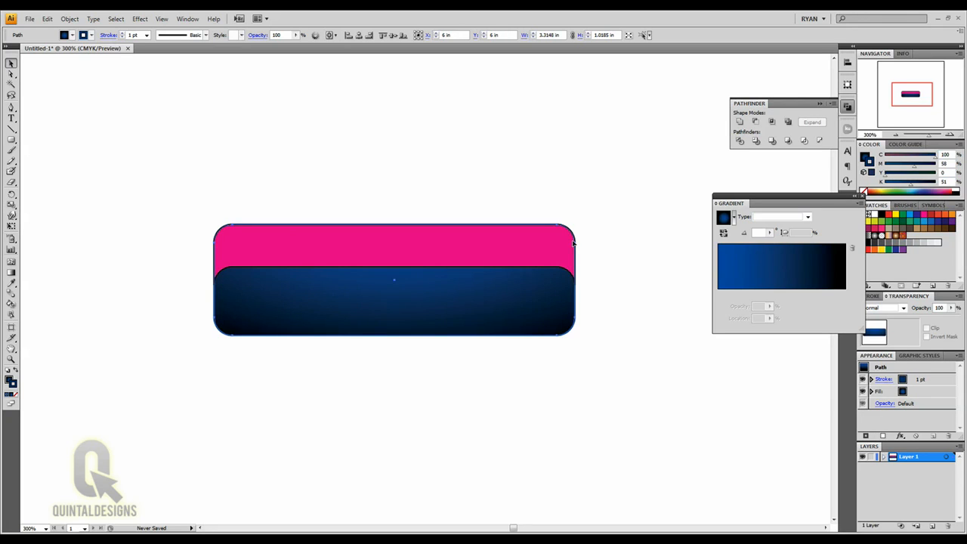
left_click(573, 243)
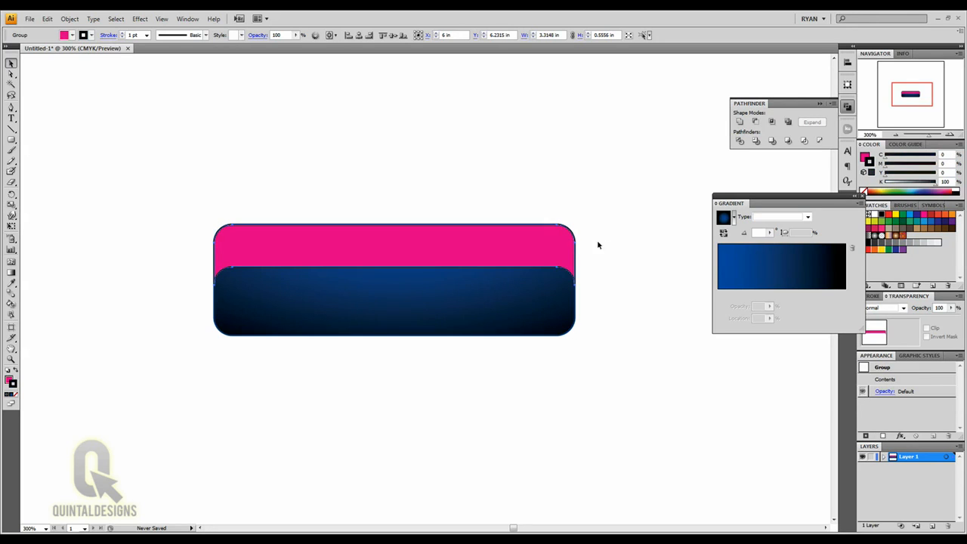
left_click(602, 246)
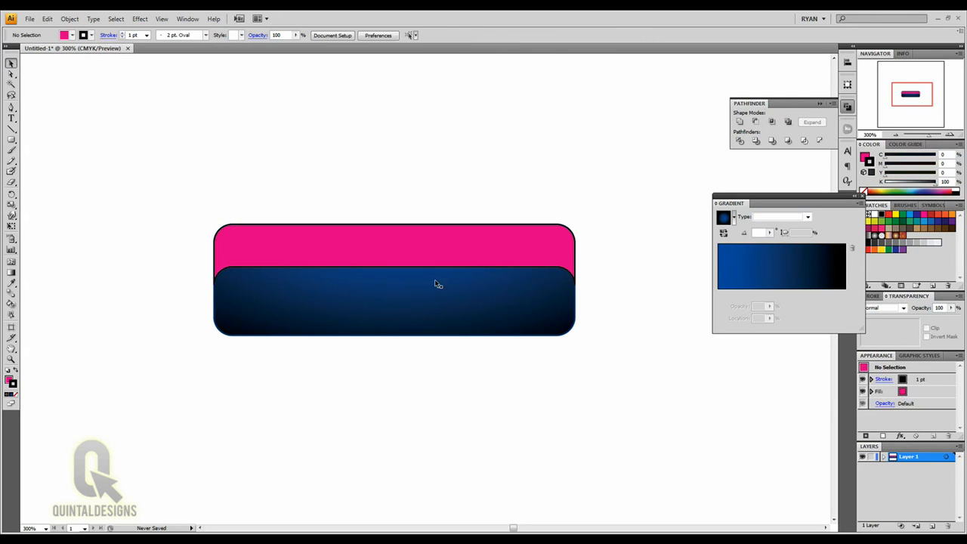
Step: Remove the stroke from the magenta top piece
left_click(465, 248)
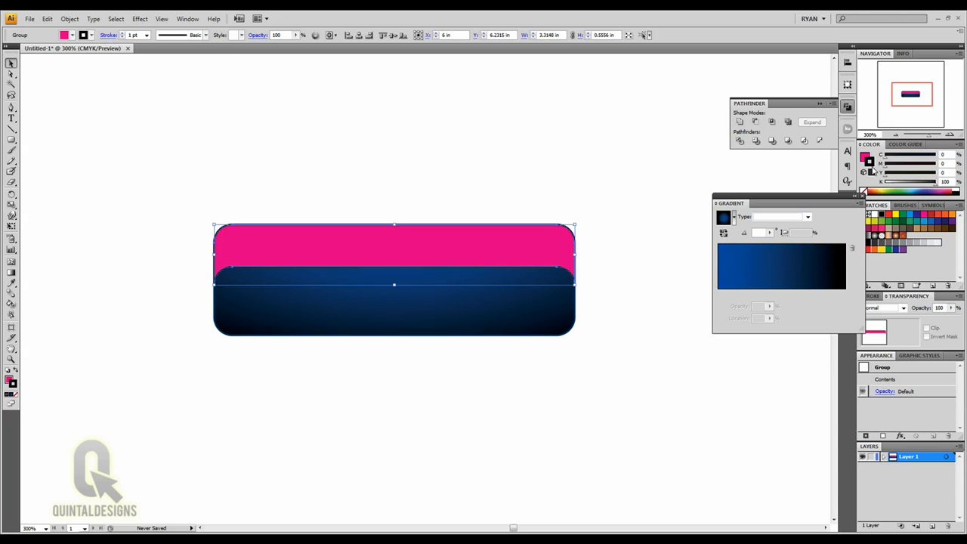
left_click_drag(822, 200, 777, 205)
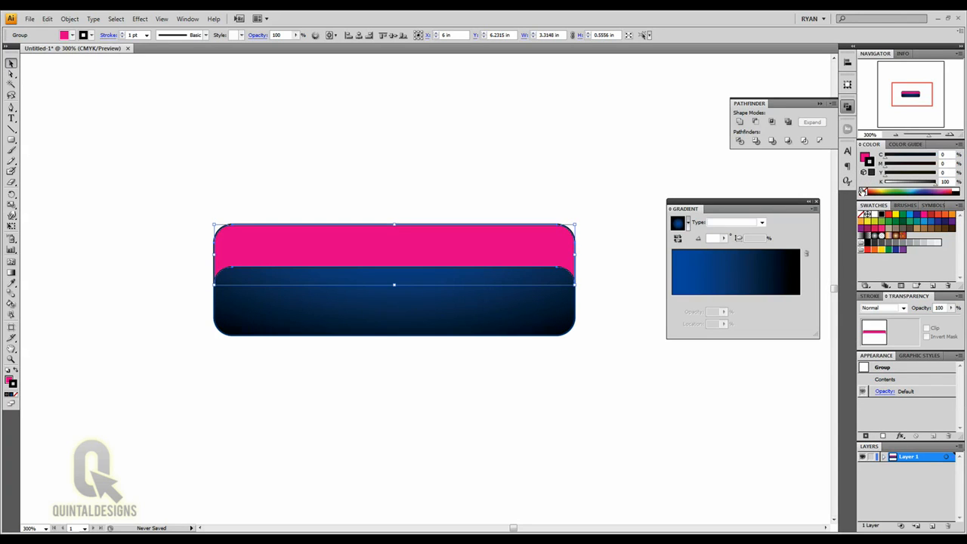
left_click(863, 193)
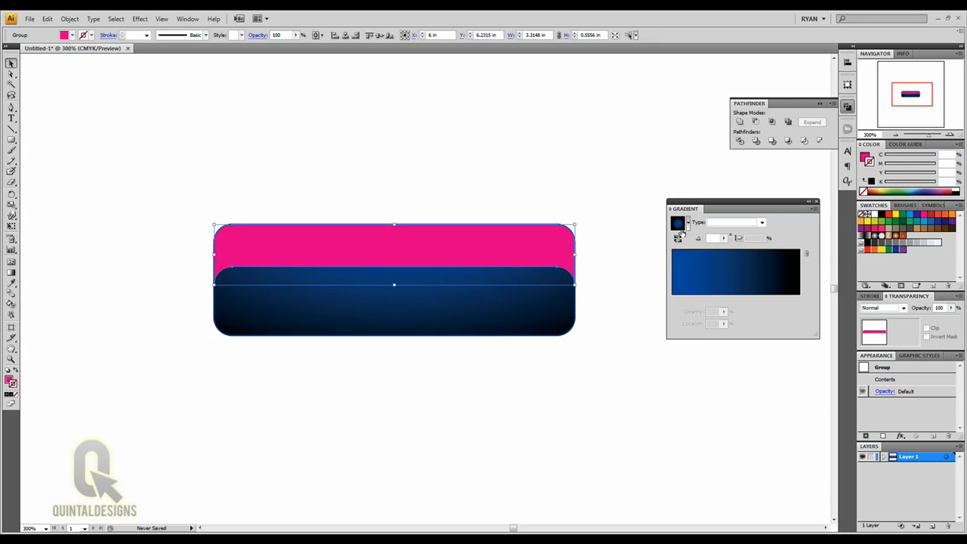
left_click(630, 233)
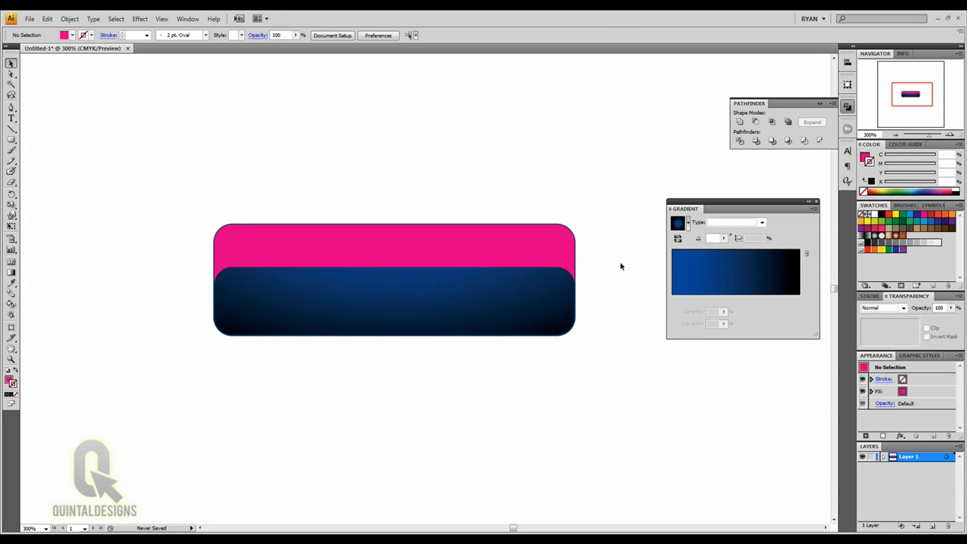
Step: Change the top piece's fill to white with C, M, Y and K all at 0
left_click(524, 242)
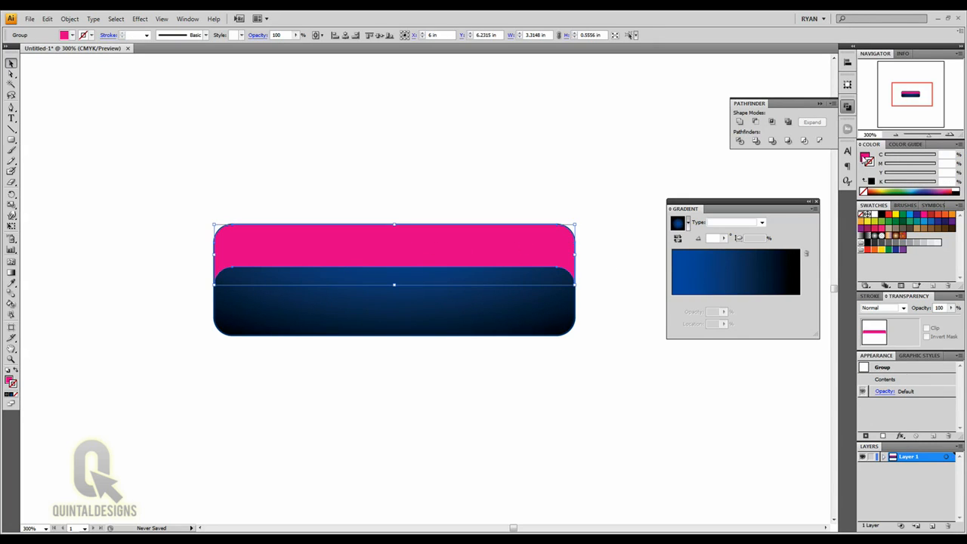
left_click(865, 156)
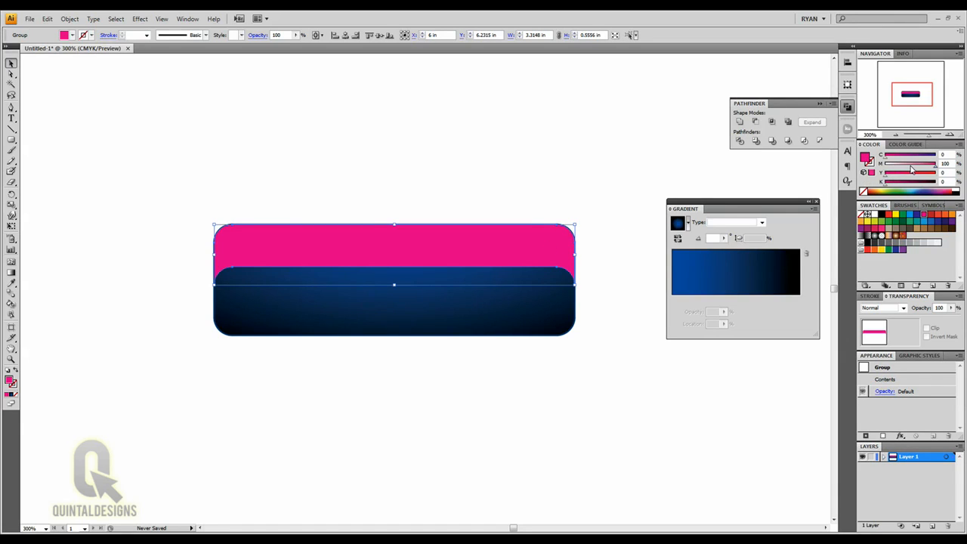
left_click_drag(911, 168, 827, 169)
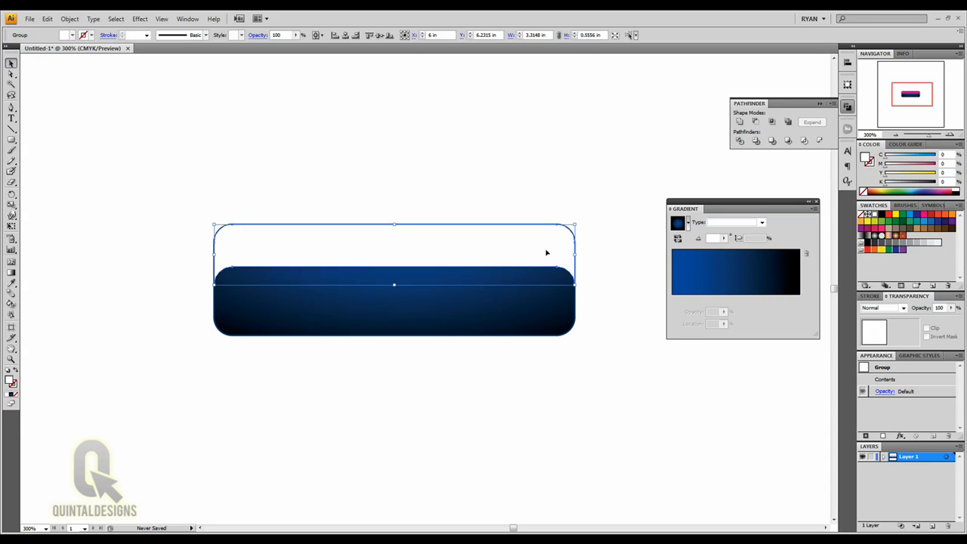
left_click(611, 240)
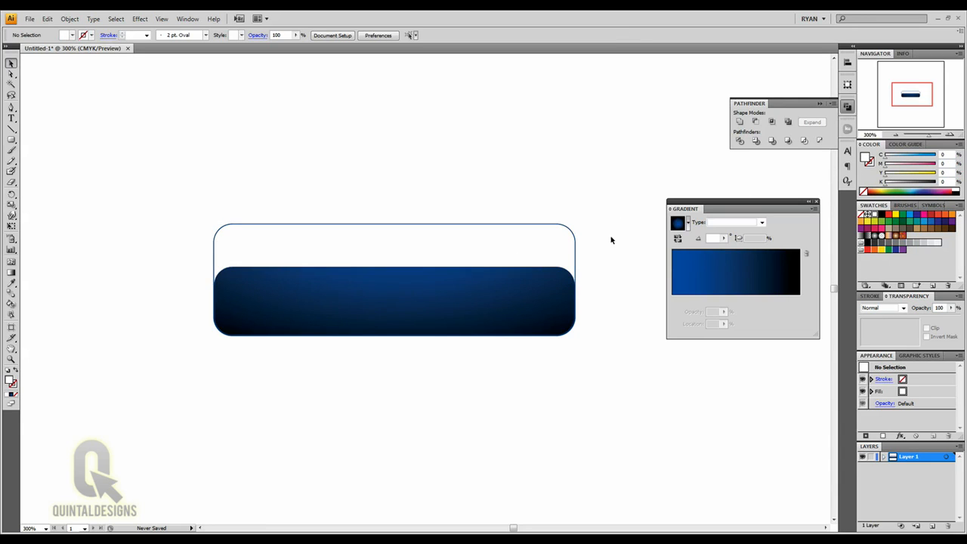
Step: Lower the white top piece's opacity to 15% so it acts as a glossy highlight
left_click(501, 242)
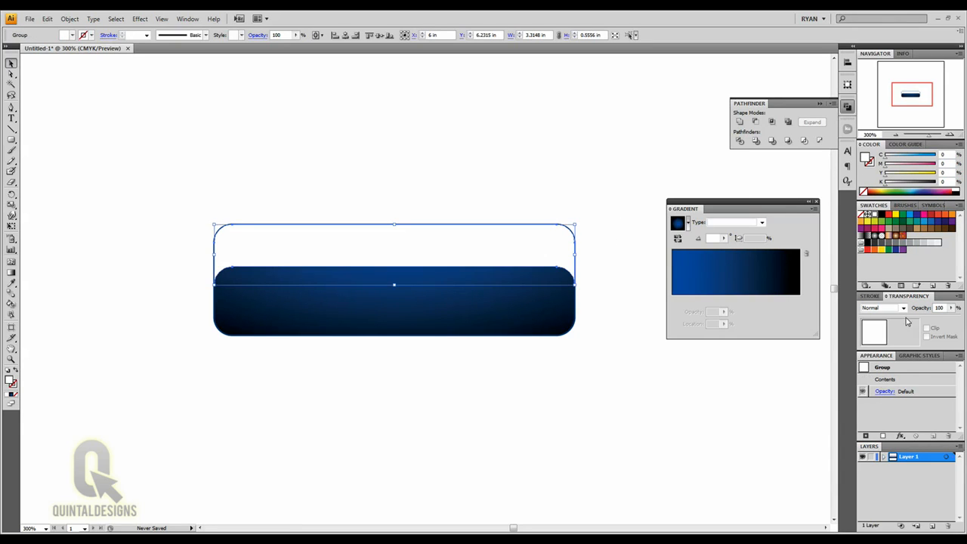
left_click(957, 309)
left_click_drag(951, 318, 905, 322)
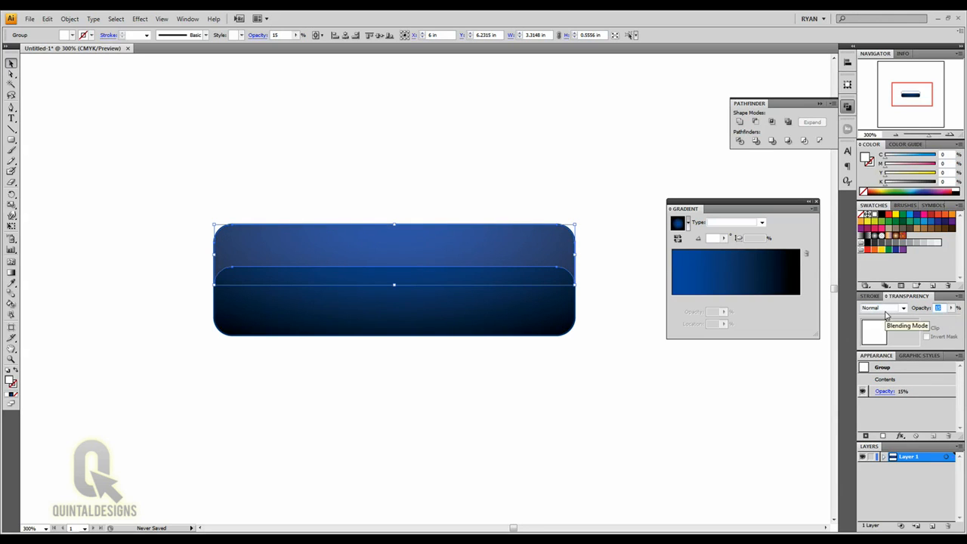
left_click(567, 414)
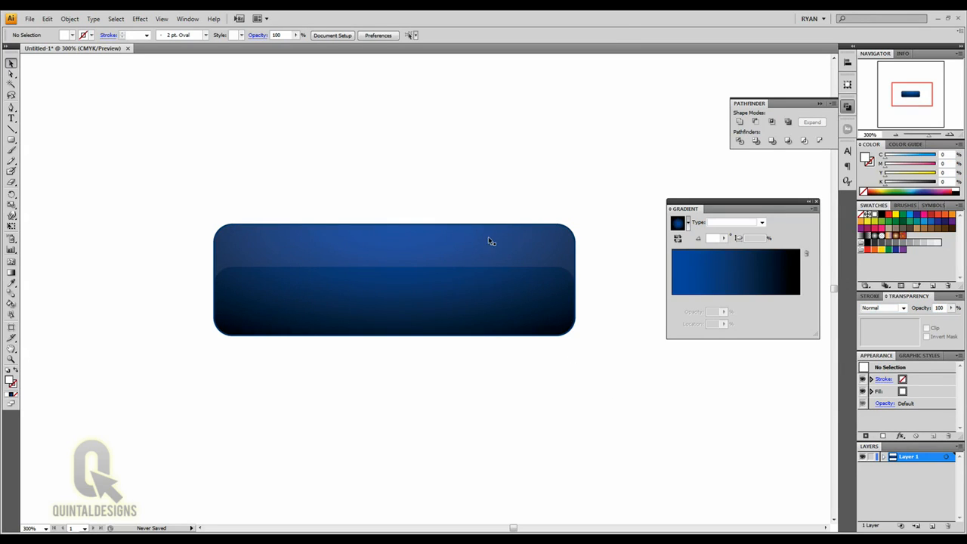
Step: Select the button together with its highlight and move both into the upper-left corner of the artboard
left_click(896, 134)
left_click(895, 135)
left_click(895, 134)
left_click(895, 134)
left_click_drag(443, 244, 388, 334)
left_click_drag(440, 318, 346, 195)
left_click(406, 251)
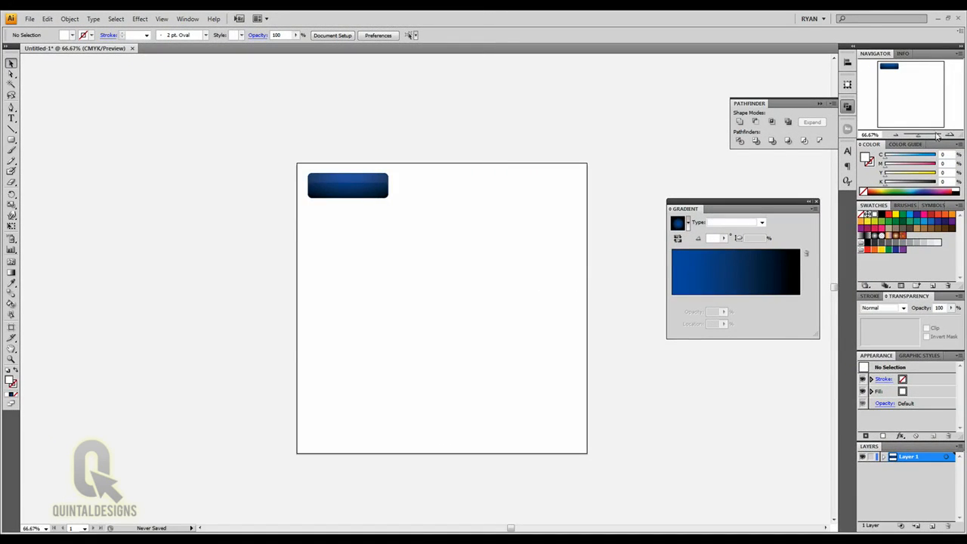
Step: Draw a circle about 4.43 in in diameter with the Ellipse tool in the empty area below the button
left_click(949, 135)
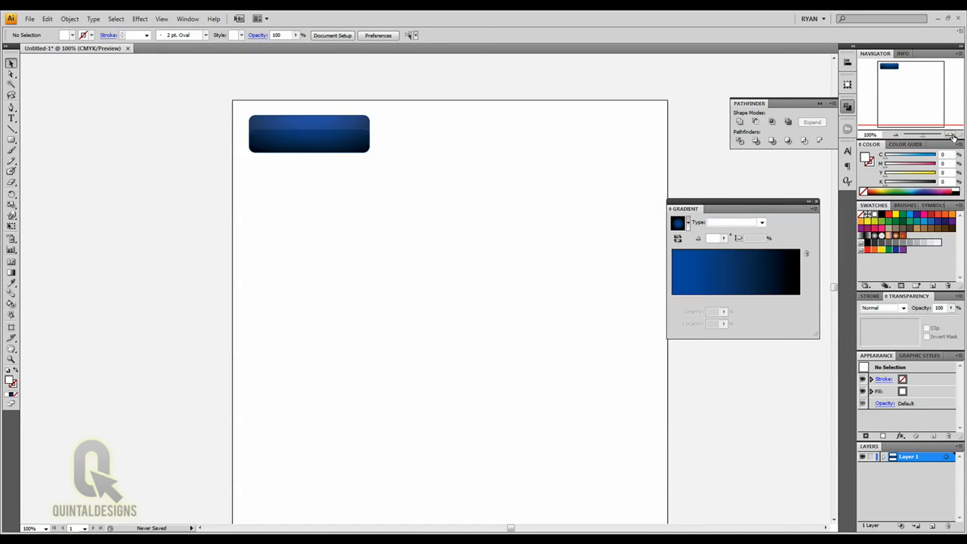
left_click(950, 135)
left_click_drag(478, 169, 424, 162)
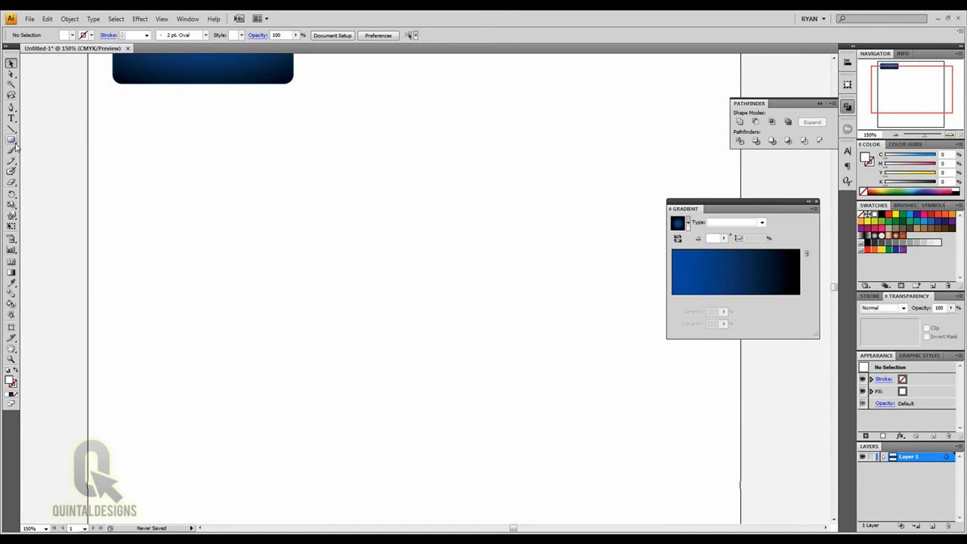
left_click(11, 139)
left_click_drag(11, 141, 63, 162)
left_click_drag(425, 290, 533, 388)
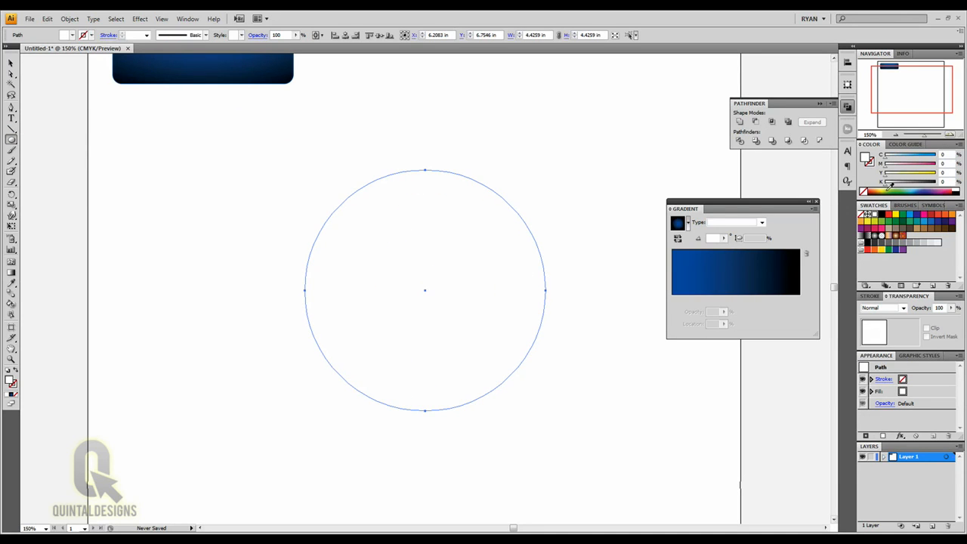
Step: Give the circle a 1 pt black stroke
left_click(872, 164)
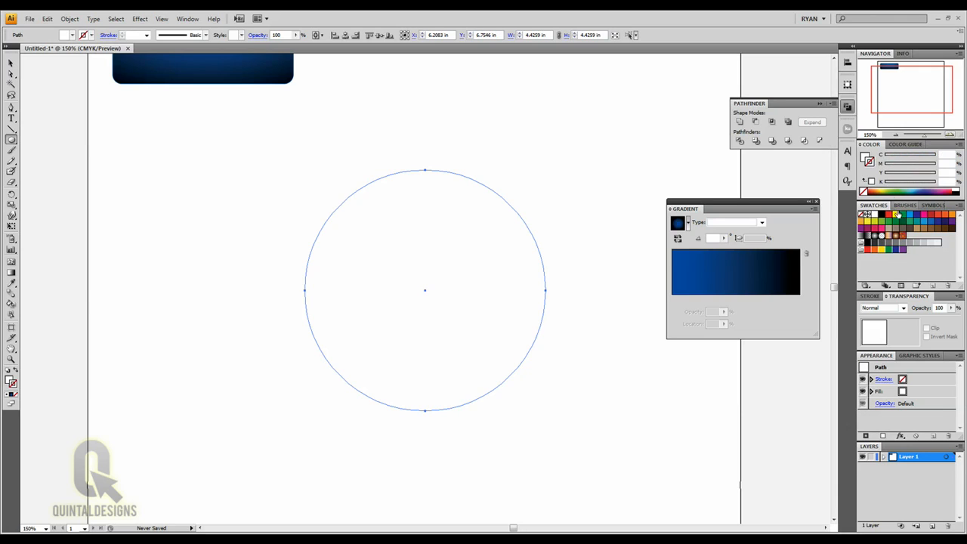
left_click(900, 187)
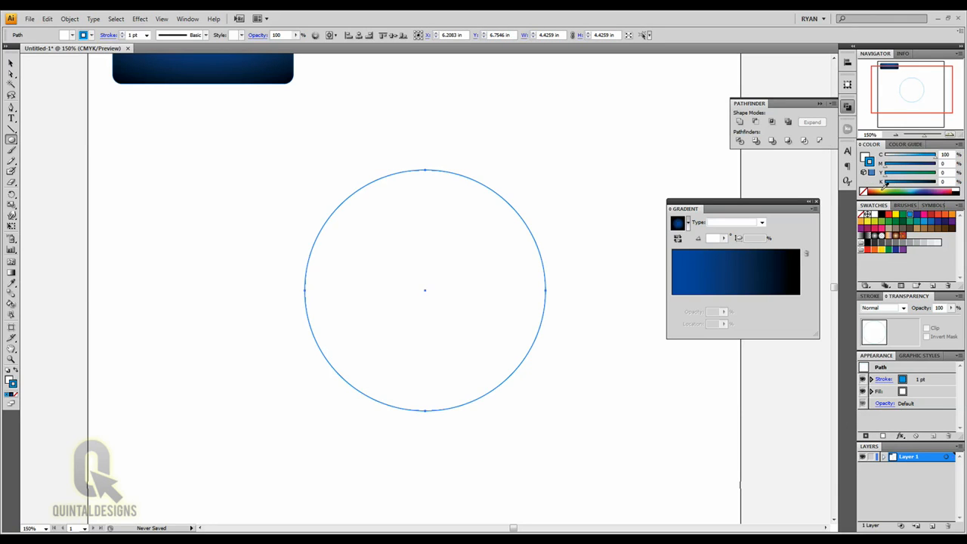
left_click(880, 215)
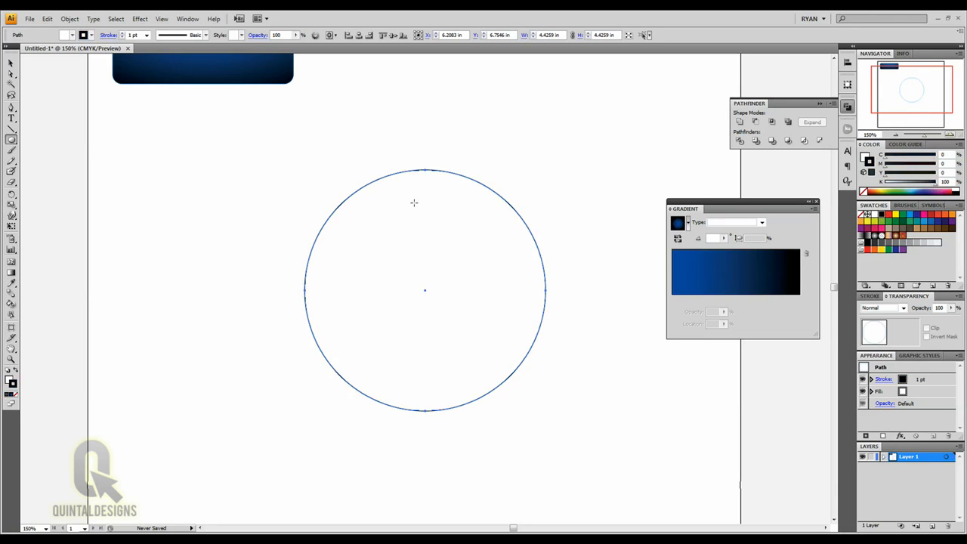
left_click(11, 63)
left_click(570, 333)
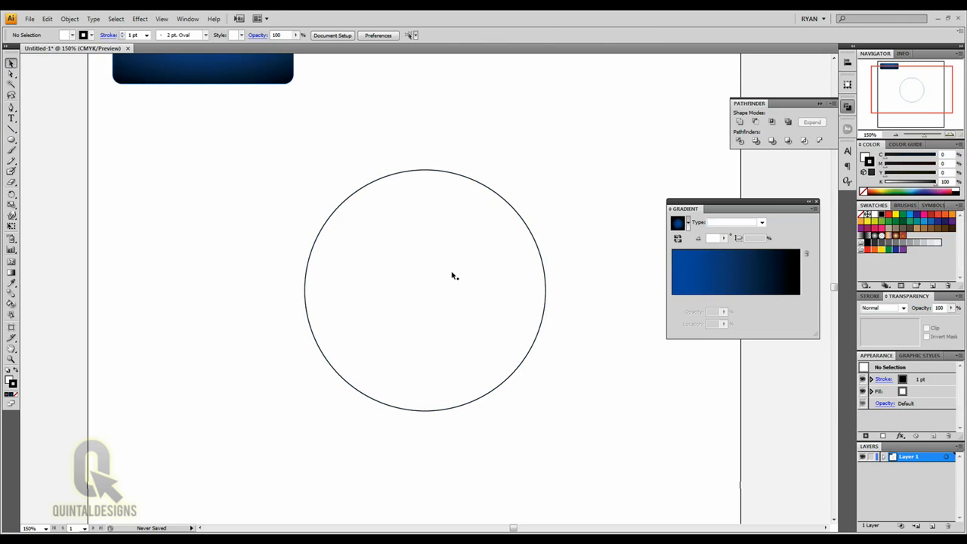
Step: Fill the circle with the radial gradient and set its inner color stop to C 40, M 80, Y 60, K 0
left_click(499, 239)
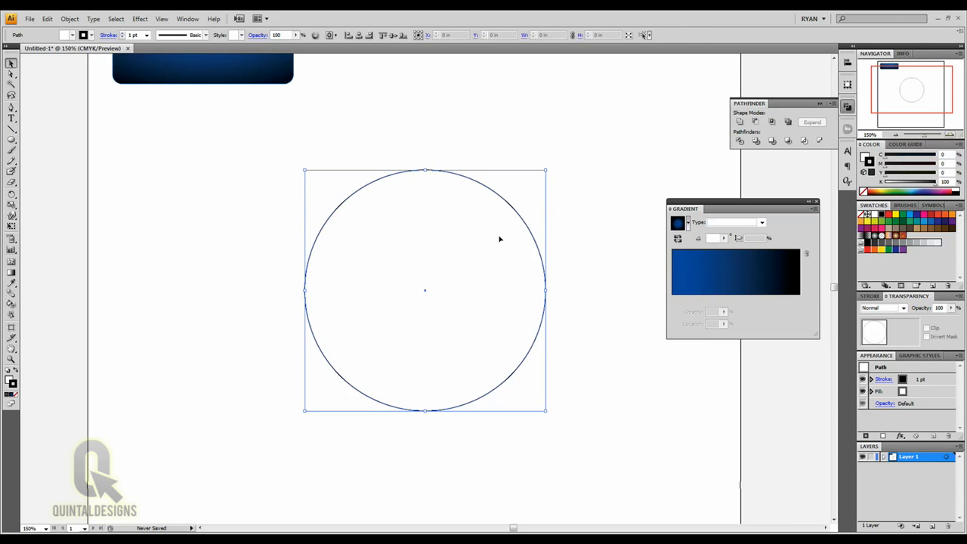
left_click(754, 266)
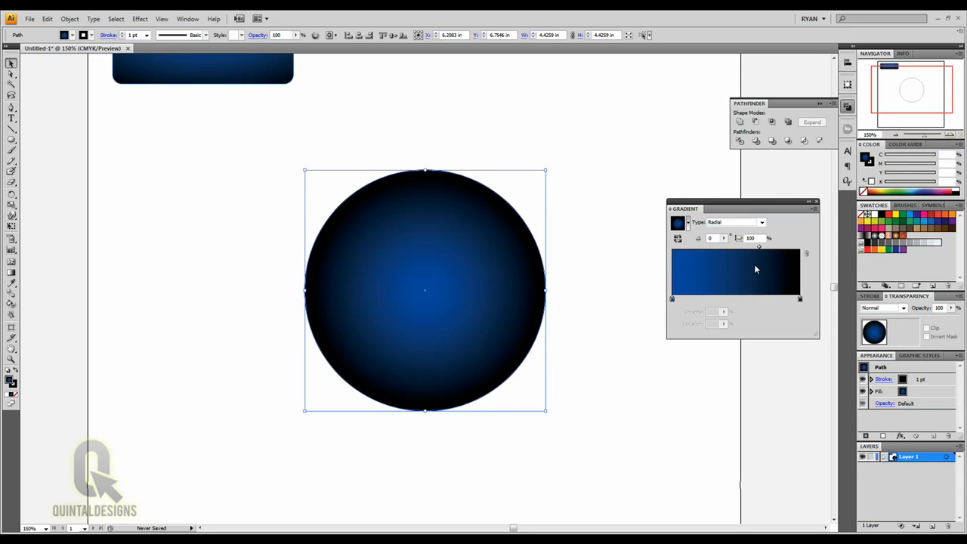
left_click(671, 299)
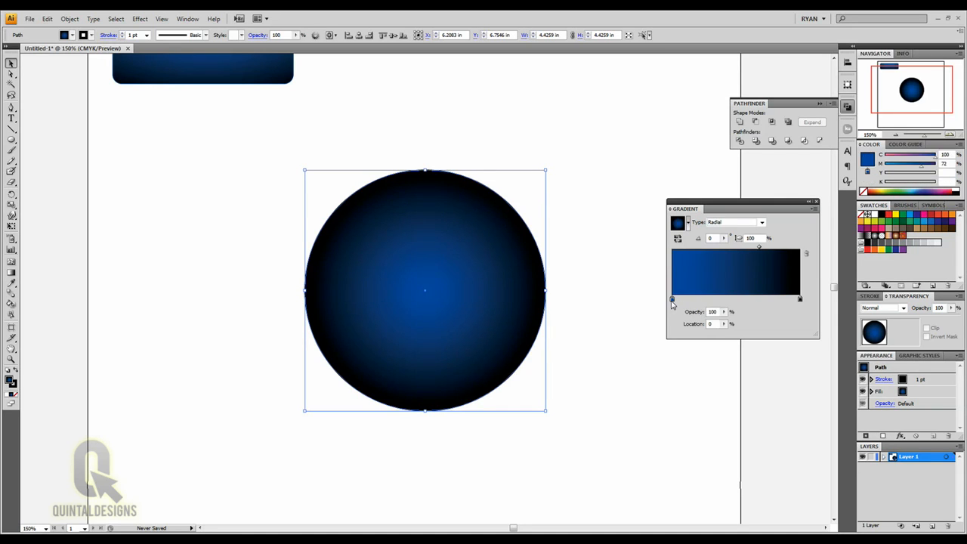
mouse_move(935, 156)
left_mouse_down()
mouse_move(905, 155)
mouse_move(925, 167)
left_mouse_up()
left_click(916, 175)
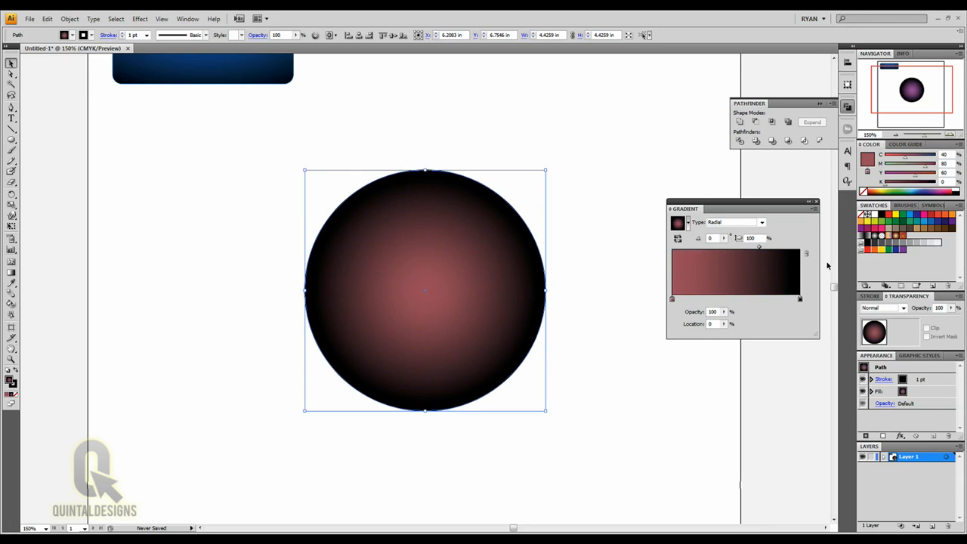
Step: Set the gradient's outer color stop to dark maroon with C 57, M 93, Y 58, K 57
left_click(800, 301)
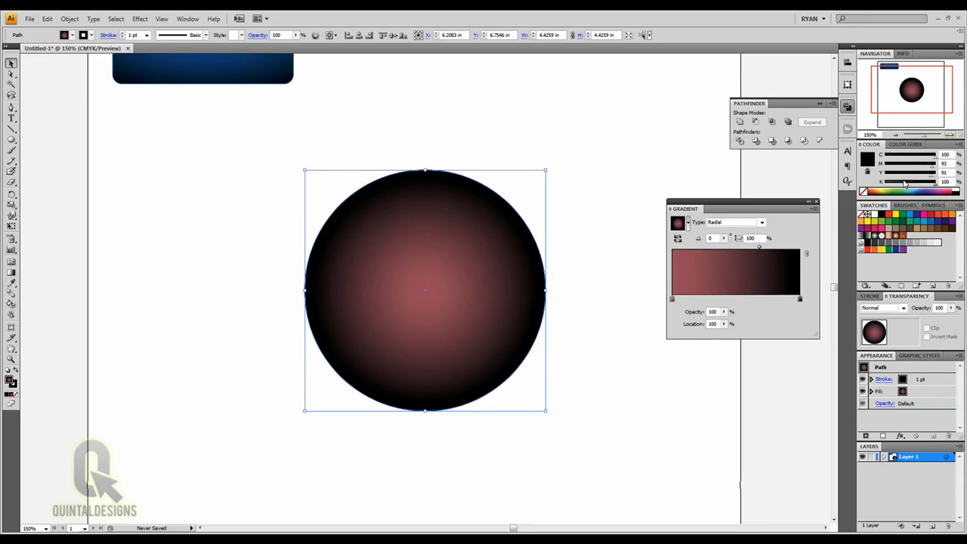
mouse_move(904, 184)
left_mouse_down()
mouse_move(885, 185)
mouse_move(931, 176)
mouse_move(916, 185)
left_mouse_up()
left_click(913, 157)
left_click(908, 184)
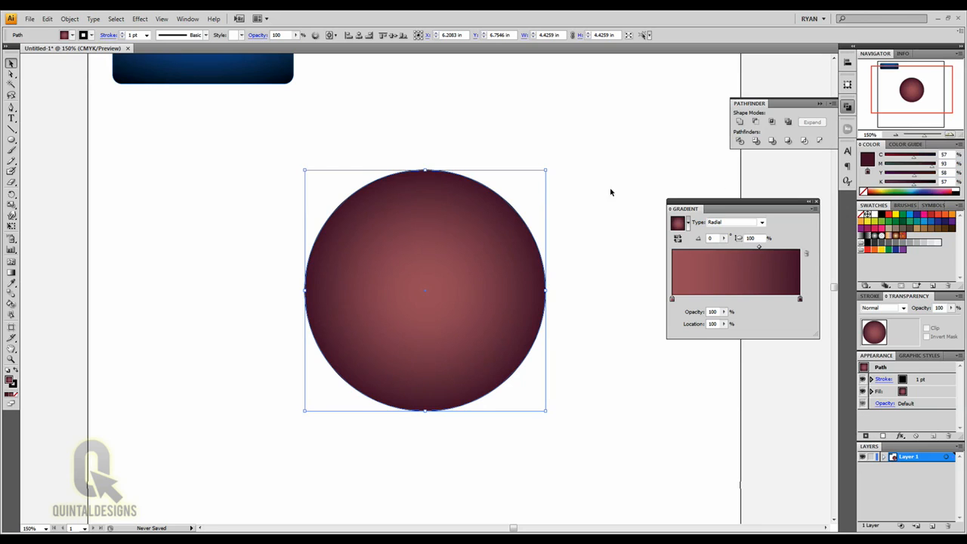
key("ctrl+shift+a")
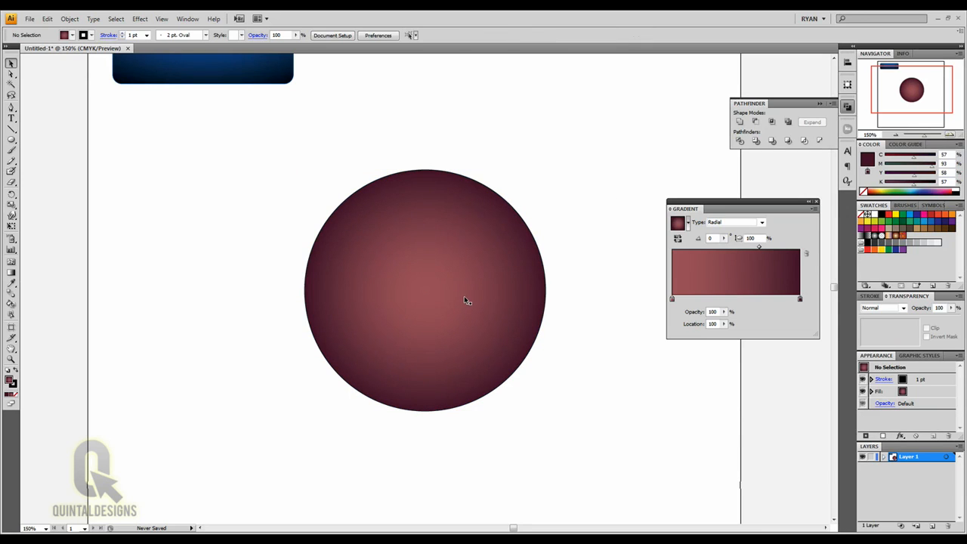
Step: Move the circle's radial gradient center near its bottom edge, stretch the ellipse to about 139% aspect ratio and widen it beyond the circle
left_click(464, 295)
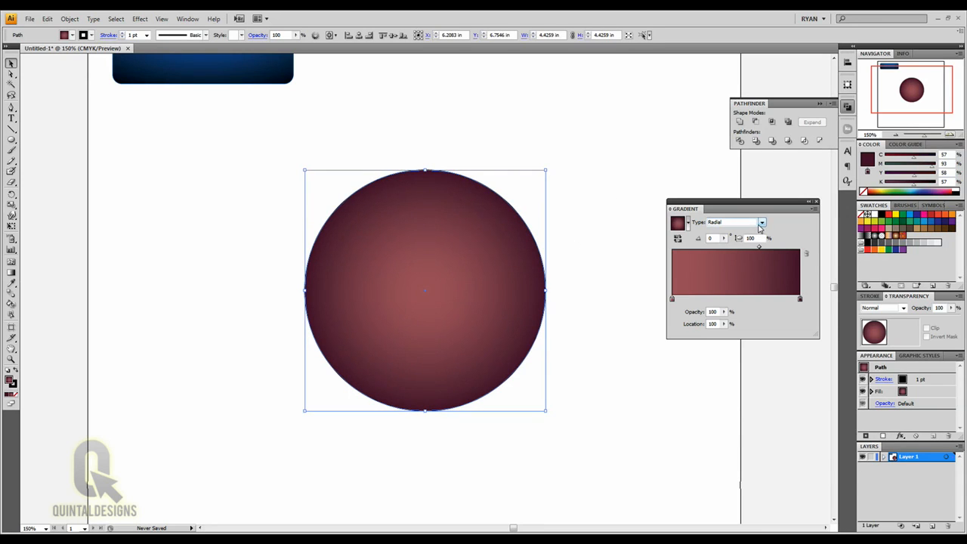
left_click(12, 273)
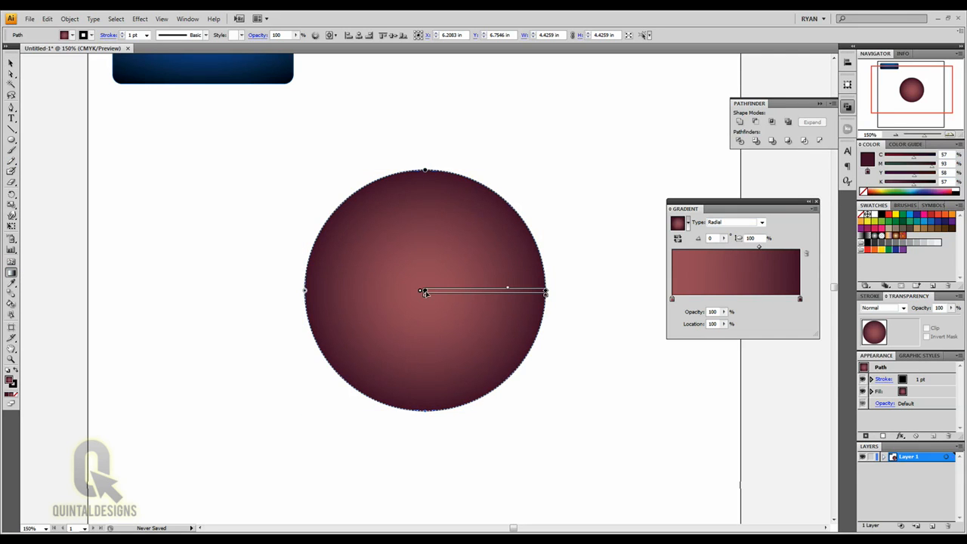
left_click_drag(424, 291, 425, 387)
mouse_move(429, 345)
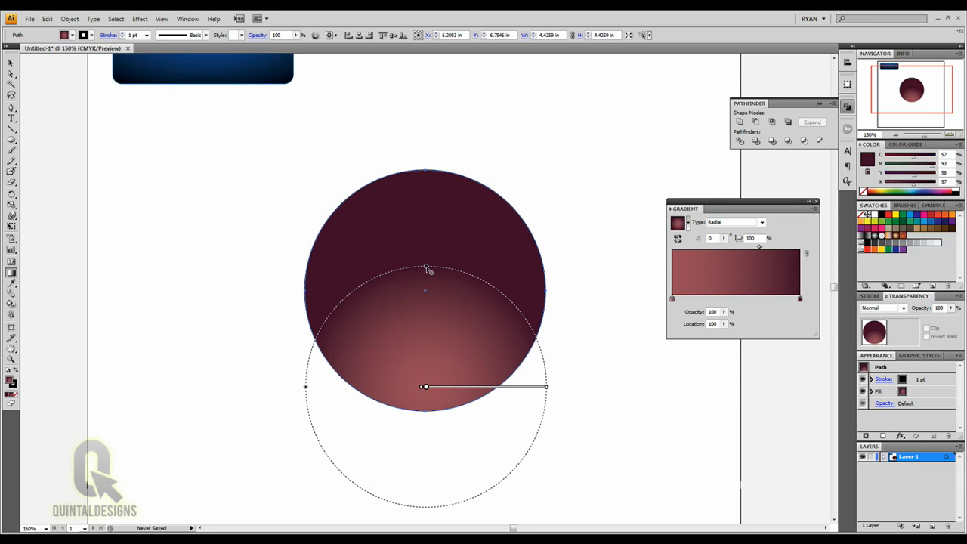
left_click_drag(427, 268, 429, 220)
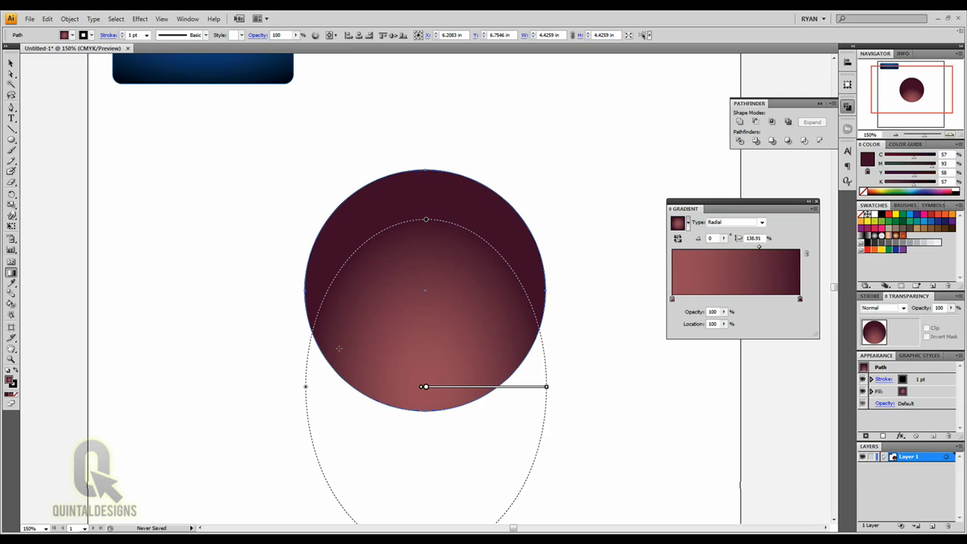
left_click_drag(306, 387, 277, 389)
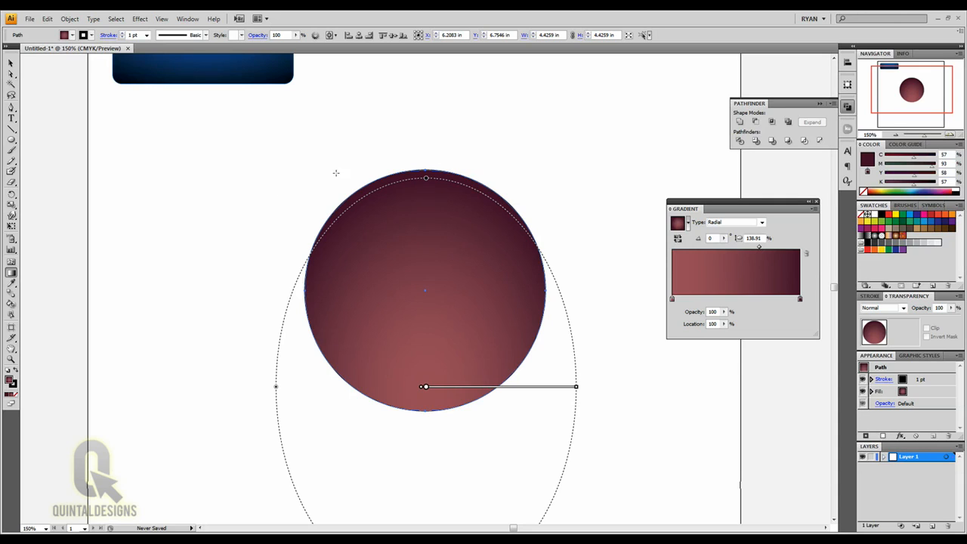
Step: Remove the stroke from the maroon circle
left_click(11, 63)
left_click(287, 195)
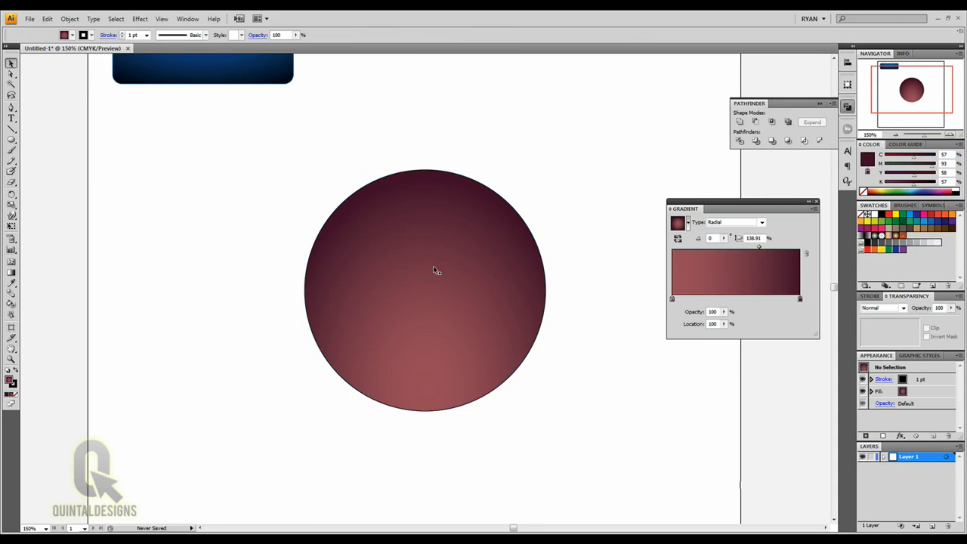
left_click(479, 277)
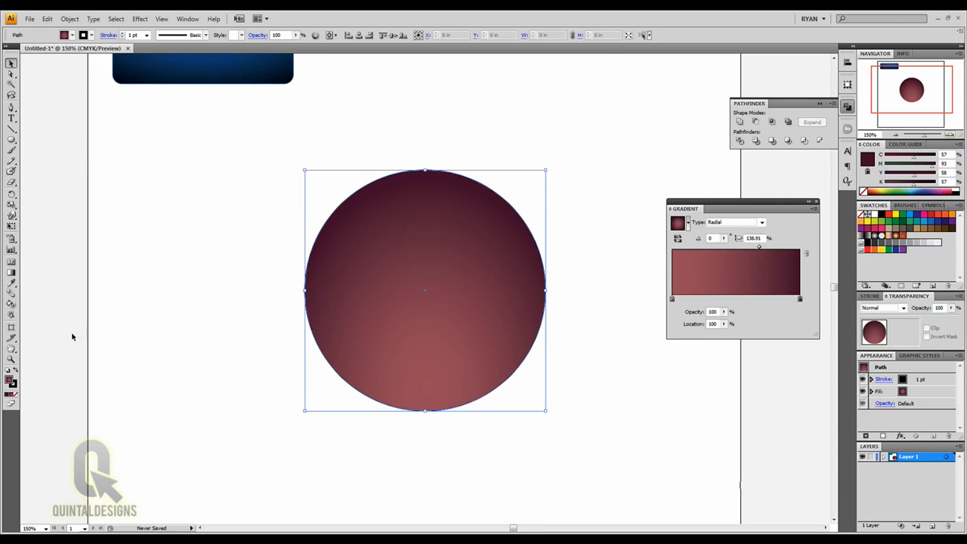
left_click(16, 388)
left_click(16, 395)
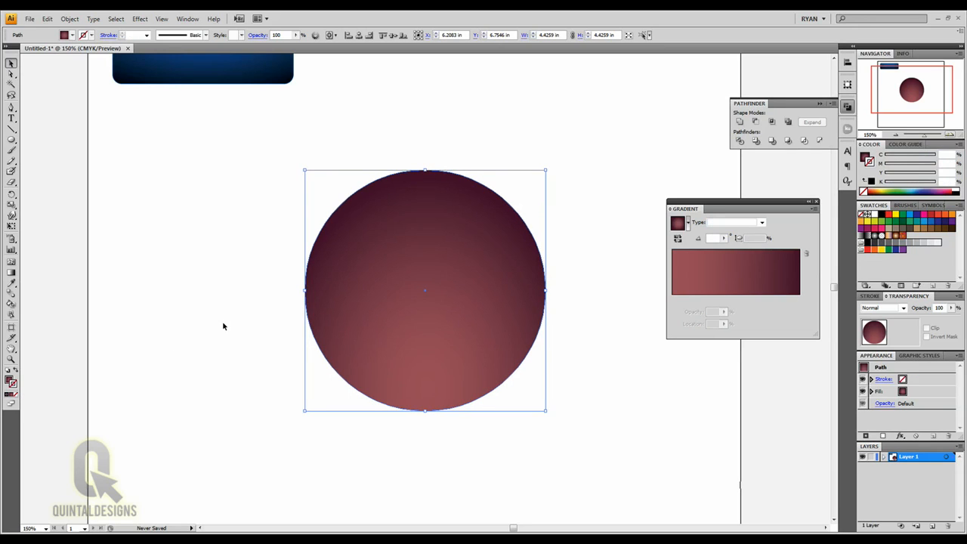
left_click(257, 314)
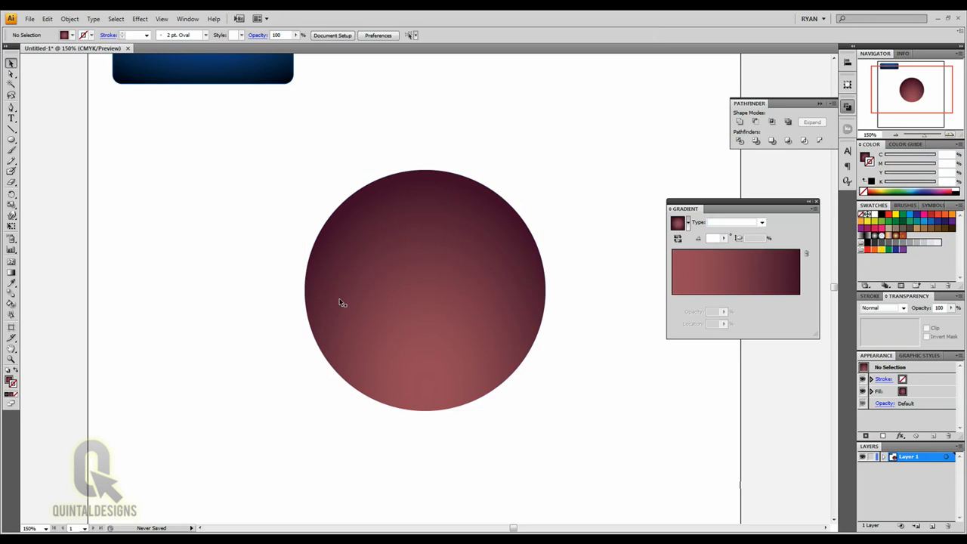
Step: Create an outward offset path of 0.2 in around the circle, with miter joins and a miter limit of 4
left_click(424, 255)
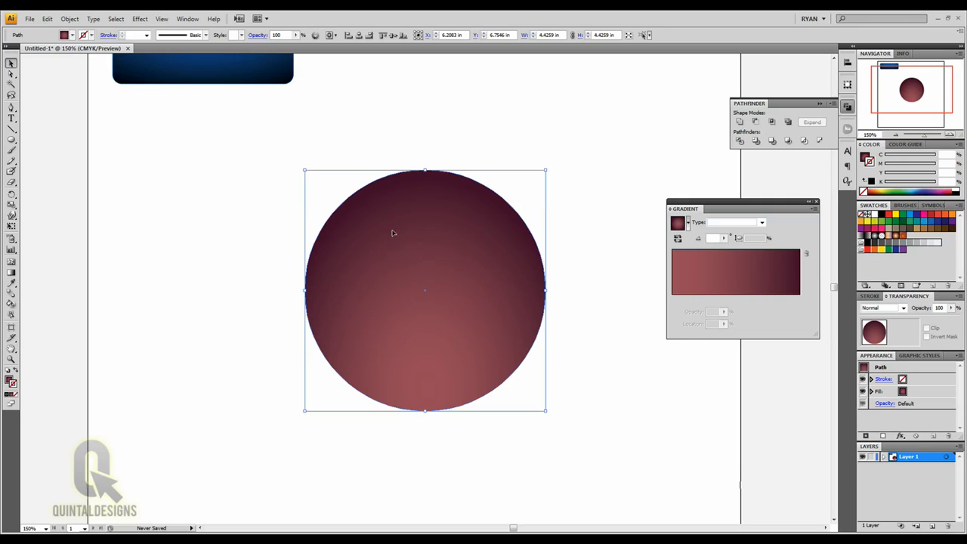
left_click(70, 18)
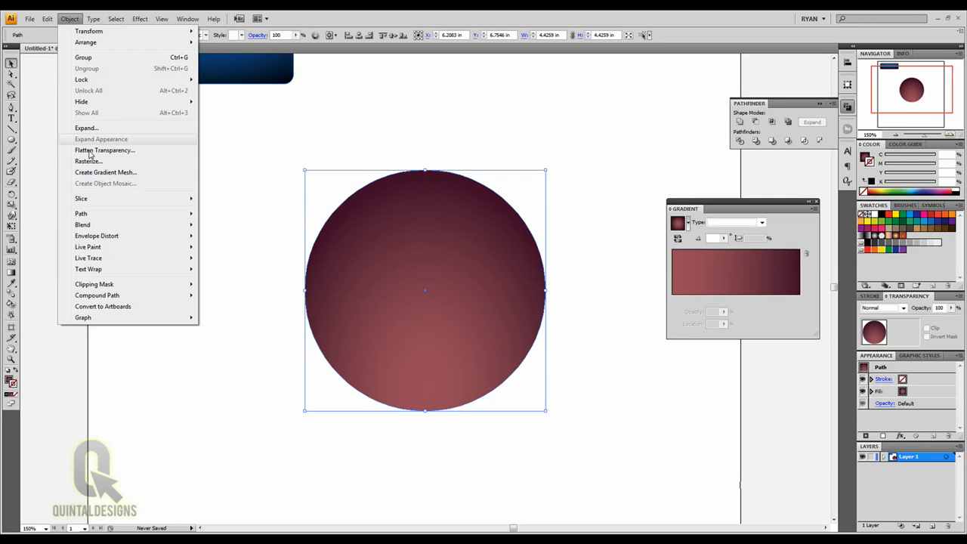
mouse_move(102, 214)
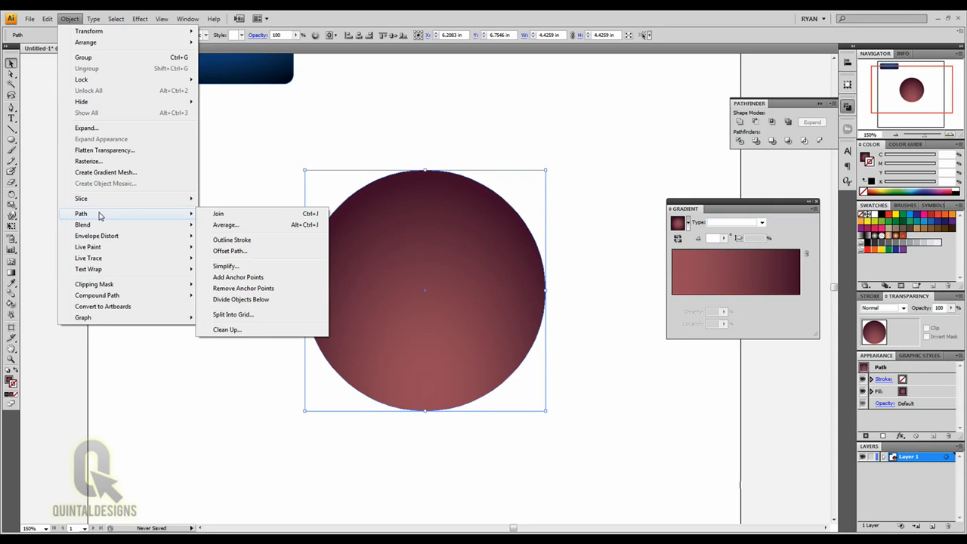
left_click(268, 257)
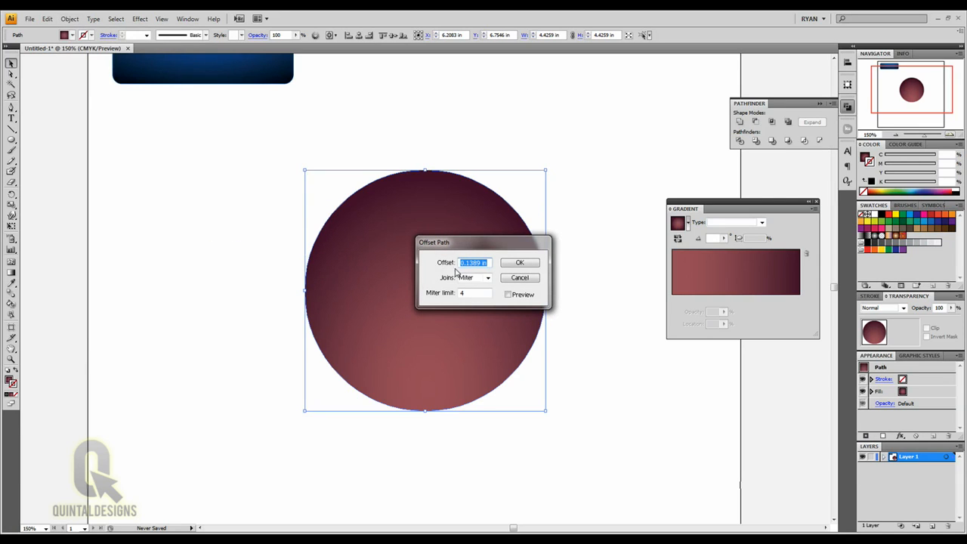
left_click(507, 295)
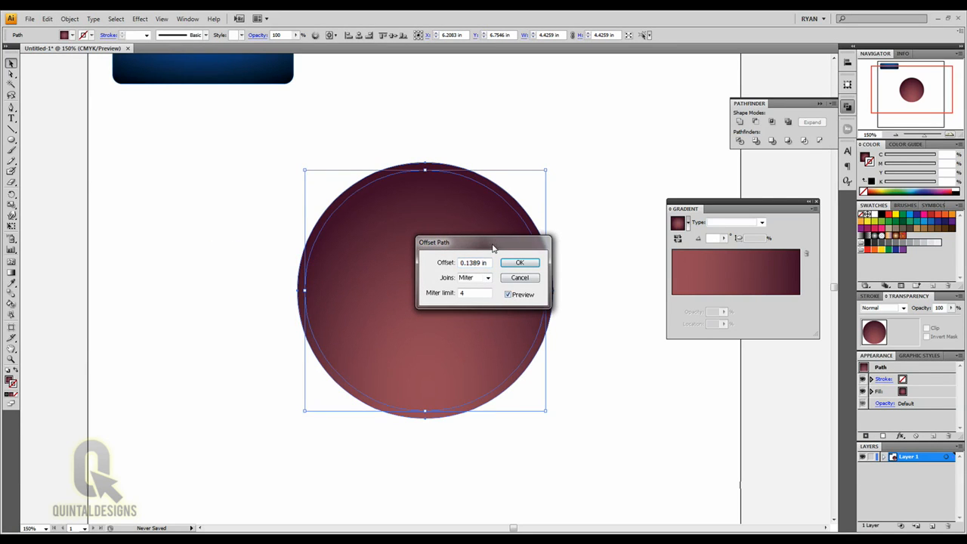
left_click_drag(506, 238, 660, 140)
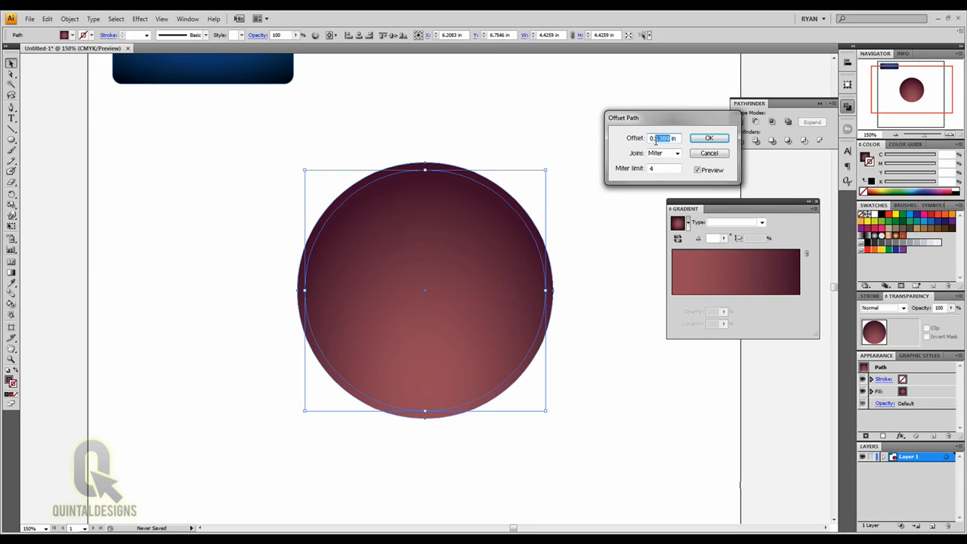
type("2")
left_click(709, 139)
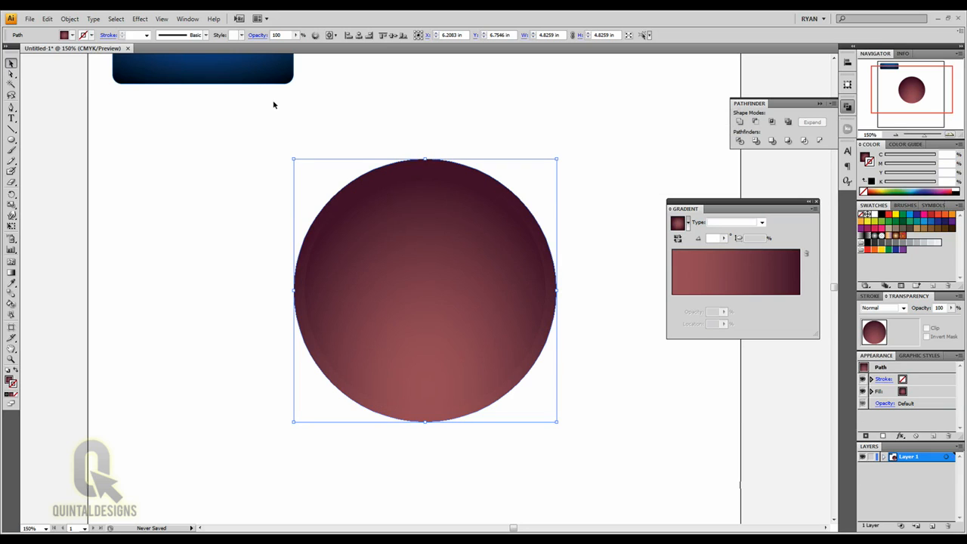
Step: Reflect the outer offset circle across the horizontal axis so its gradient runs opposite to the inner circle's
left_click(70, 18)
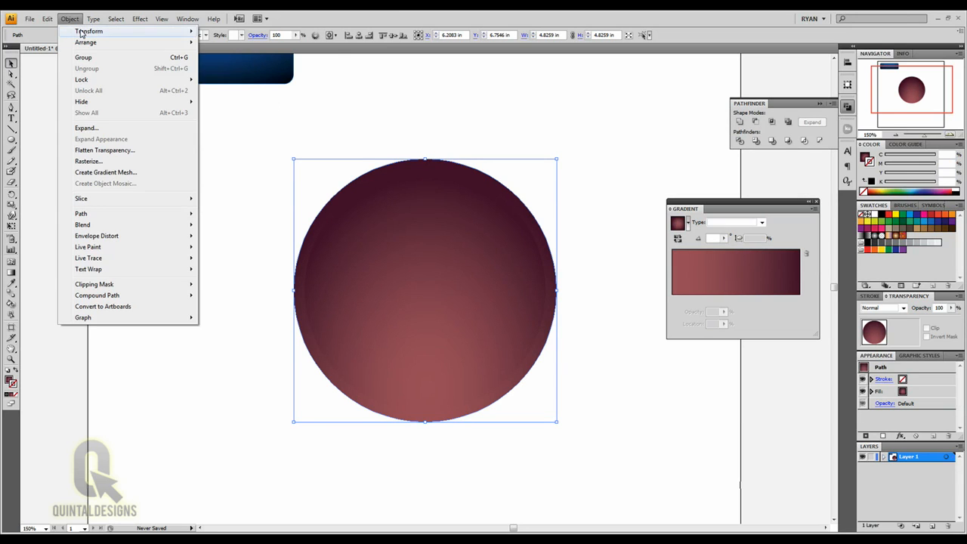
mouse_move(81, 33)
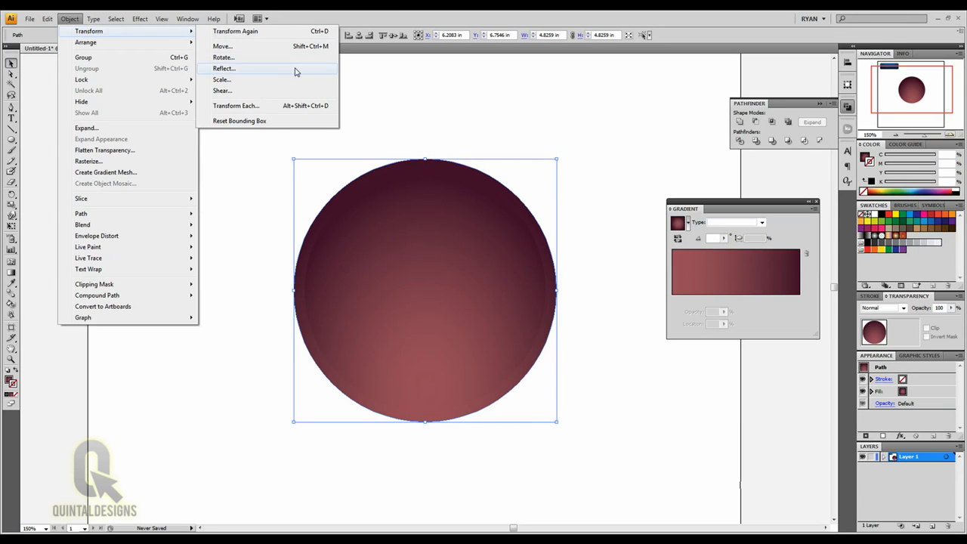
left_click(223, 68)
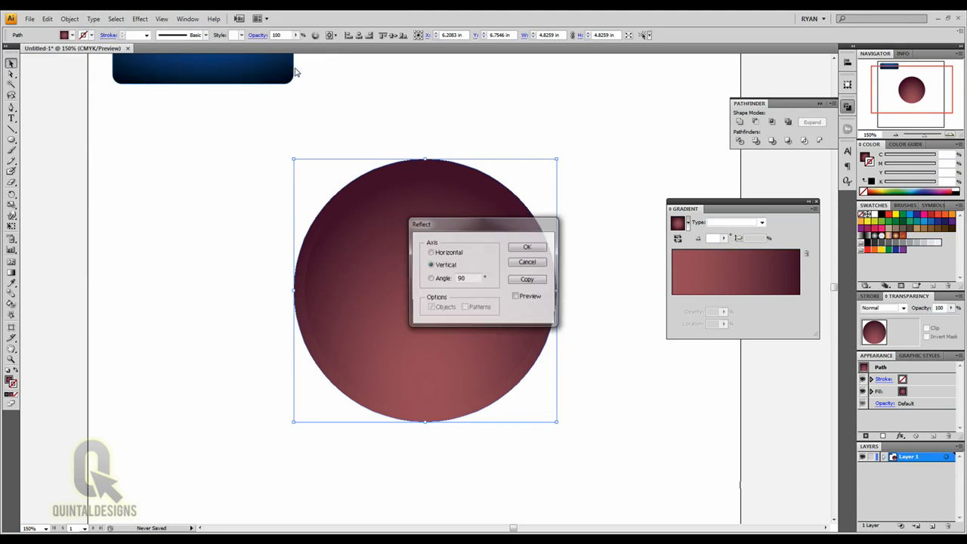
left_click(528, 247)
left_click(593, 226)
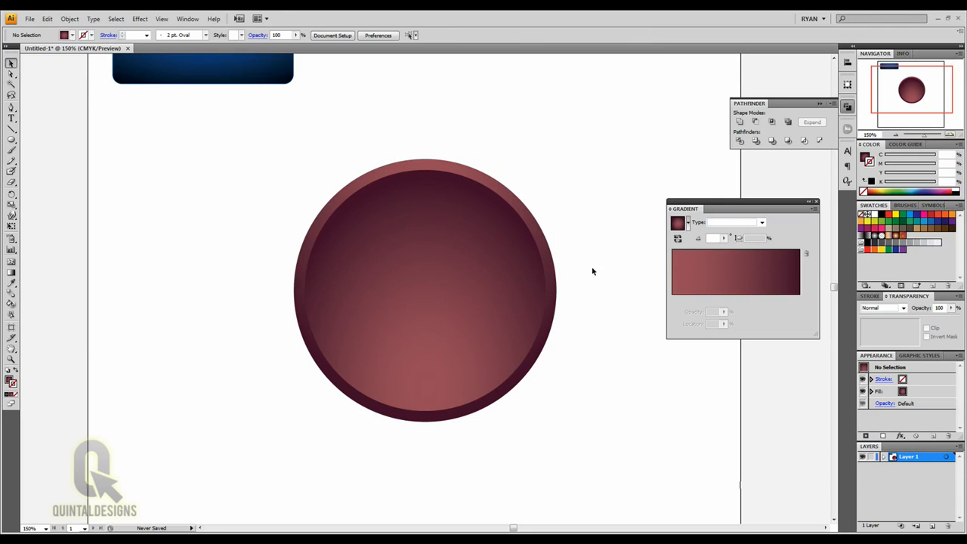
Step: Reflect the inner and outer circles together across the horizontal axis
left_click_drag(585, 155, 272, 446)
left_click(70, 18)
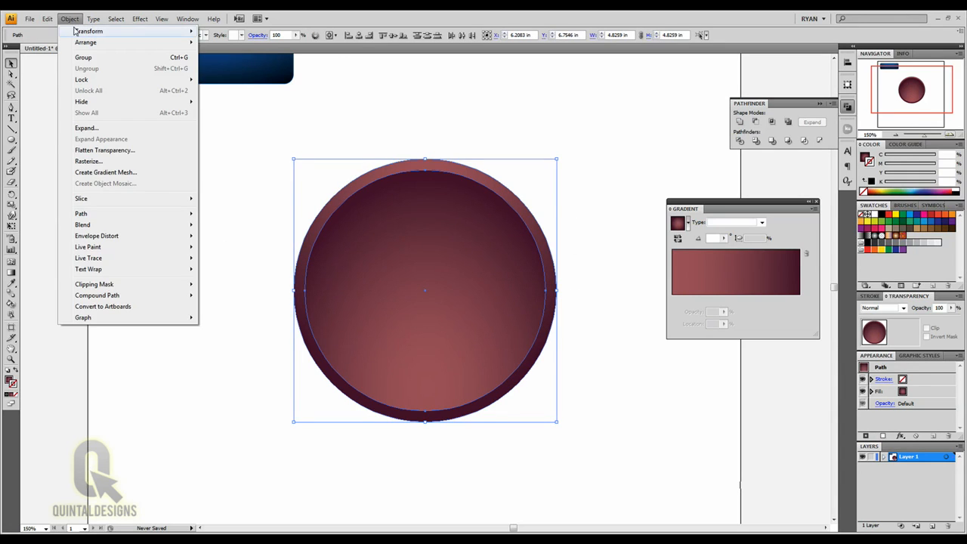
mouse_move(79, 32)
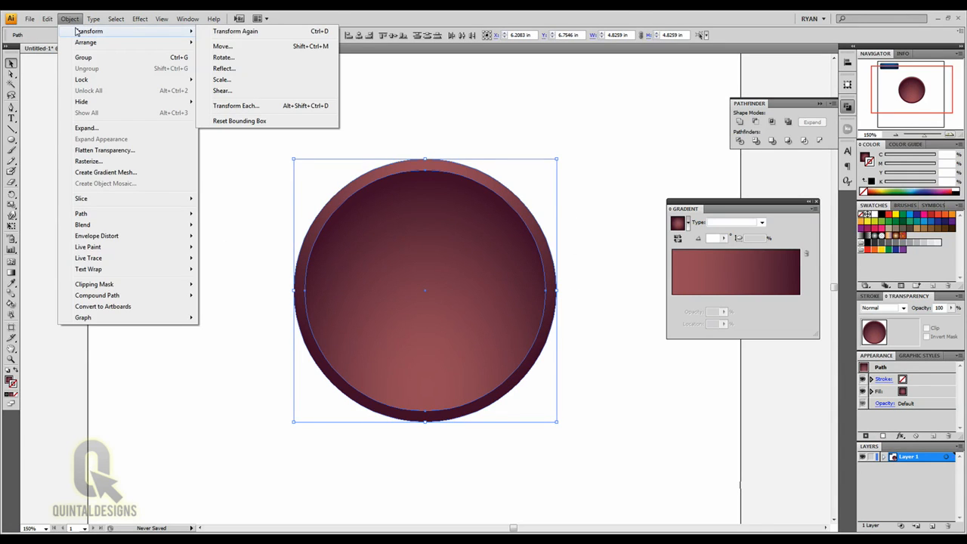
left_click(257, 70)
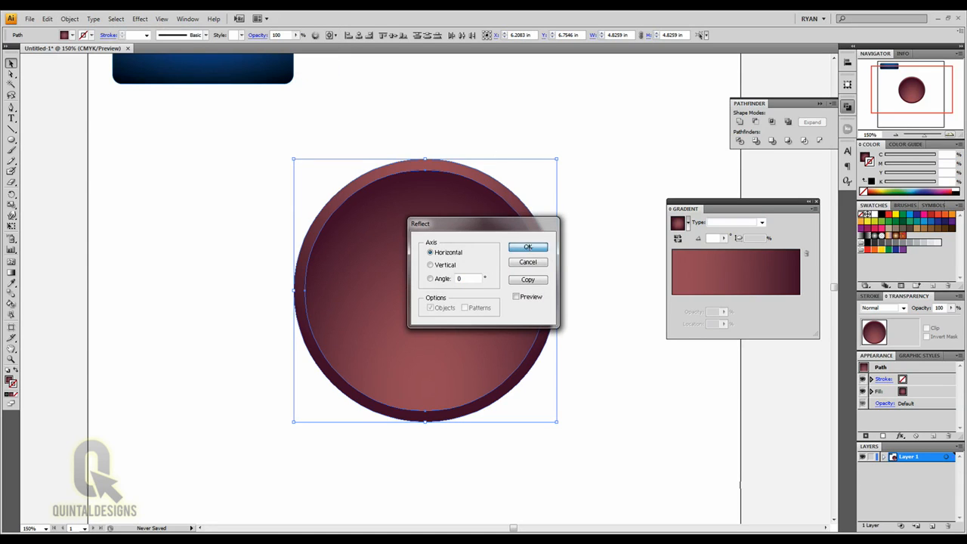
key("Return")
left_click(609, 203)
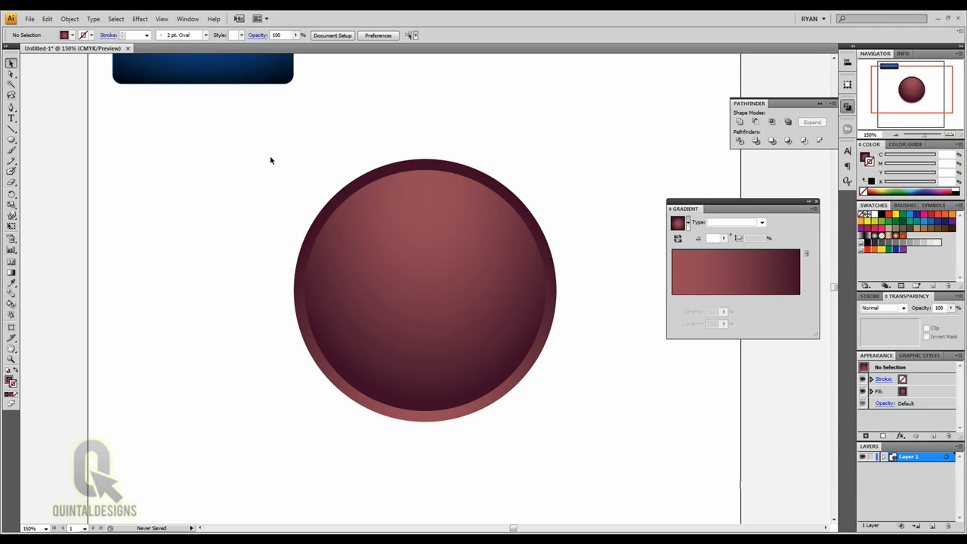
Step: Draw an ellipse about 3.72 in high, widen it to about 3.65 in and fit it inside the upper part of the inner circle
key("l")
mouse_move(425, 227)
left_mouse_down()
mouse_move(448, 255)
mouse_move(482, 256)
mouse_move(509, 292)
left_mouse_up()
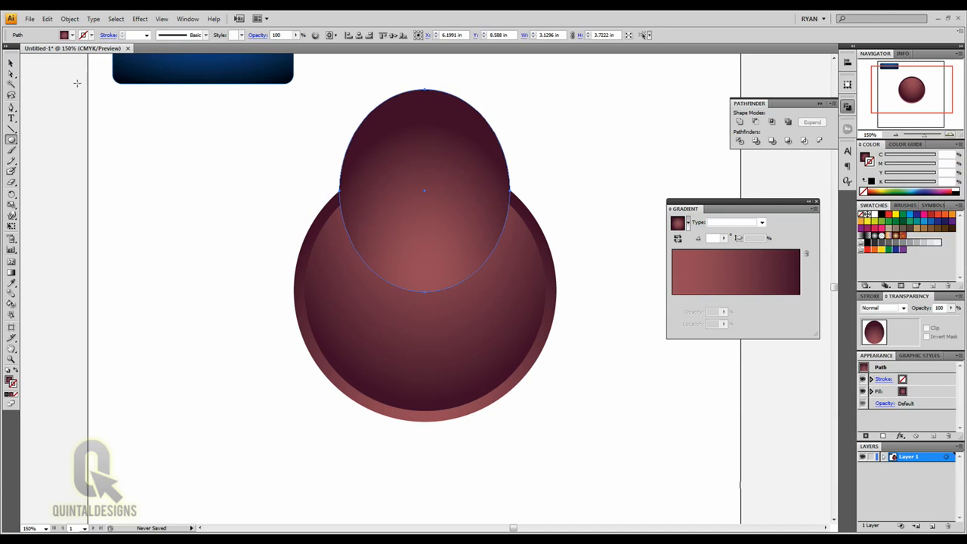
left_click(12, 63)
left_click_drag(475, 221, 524, 273)
left_click(572, 196)
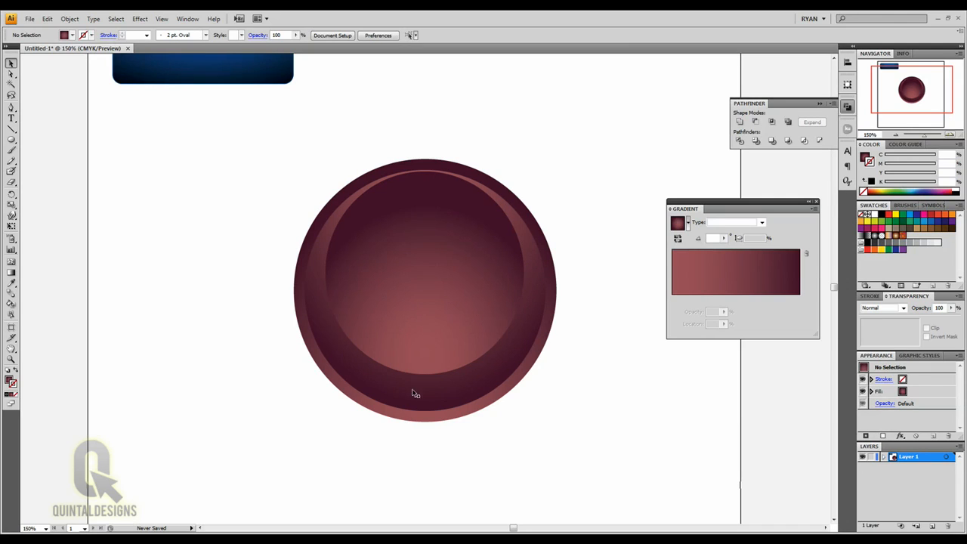
Step: Set the ellipse's outer gradient stop to white and its inner stop to C 40, M 100, Y 60, K 70
left_click(446, 275)
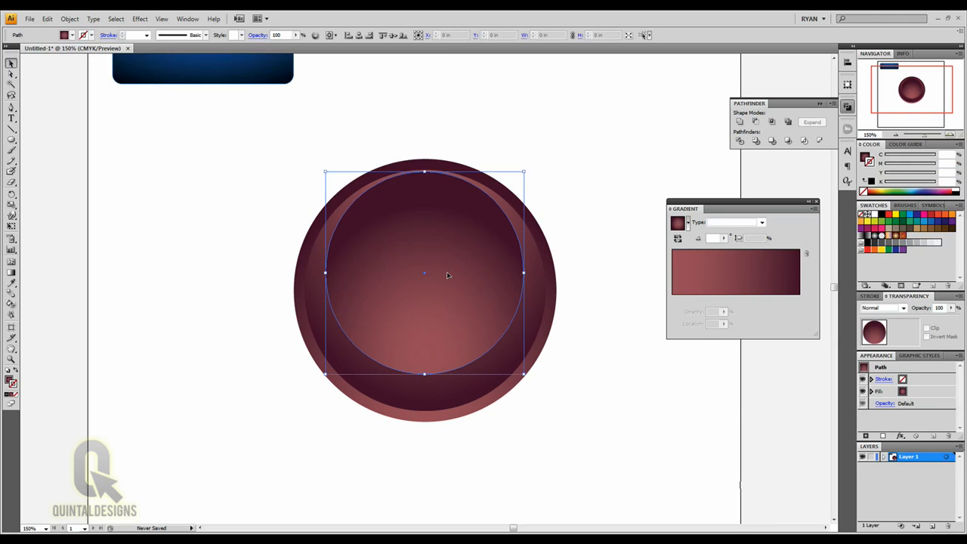
left_click(800, 298)
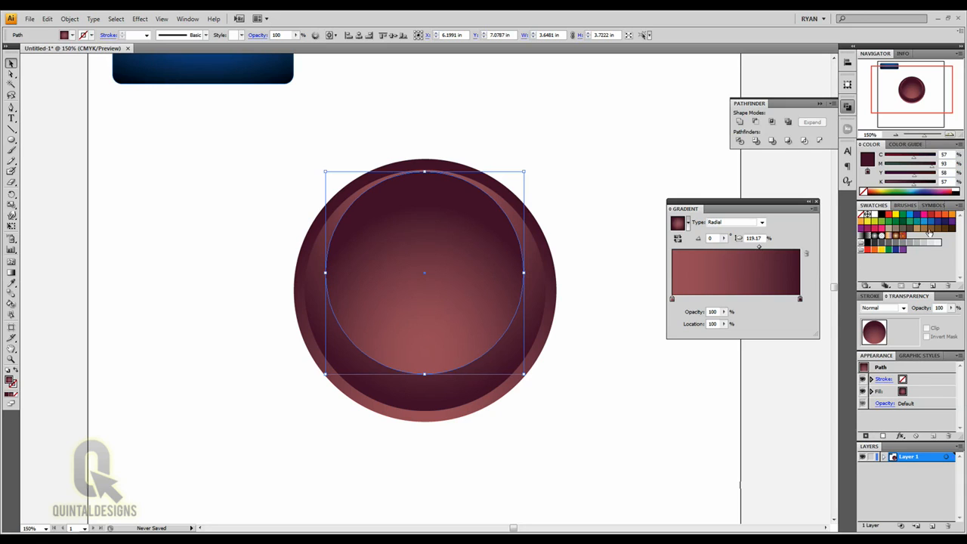
left_click_drag(913, 185, 884, 185)
left_click(886, 175)
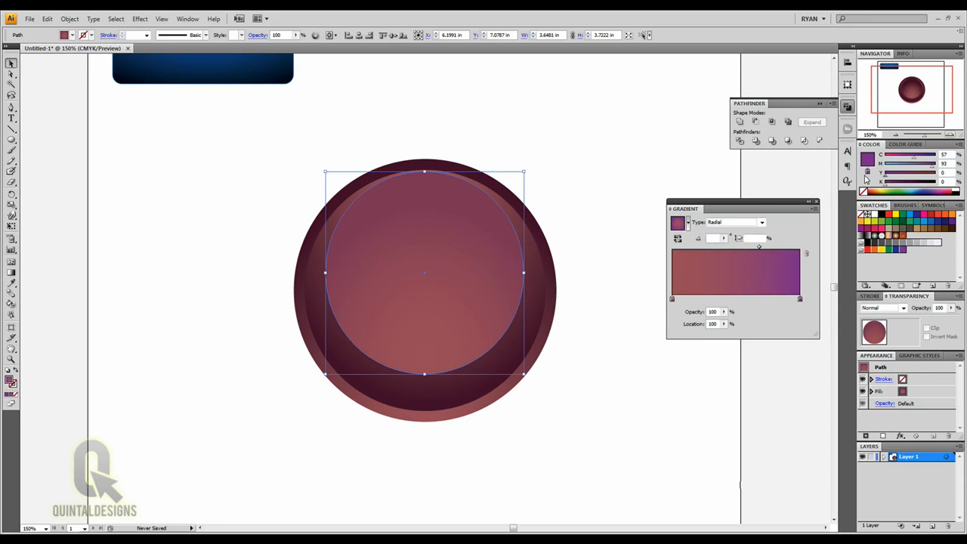
left_click(886, 165)
left_click(885, 155)
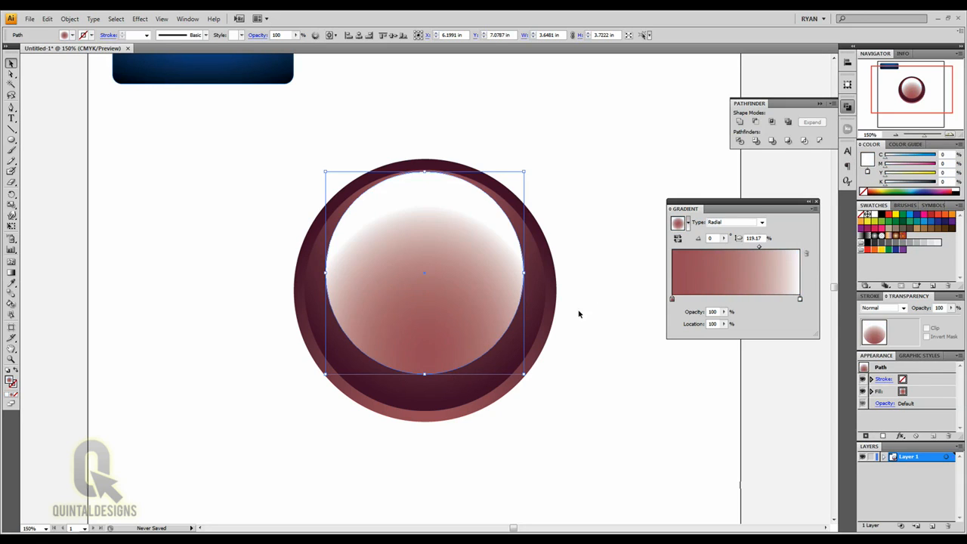
left_click(672, 299)
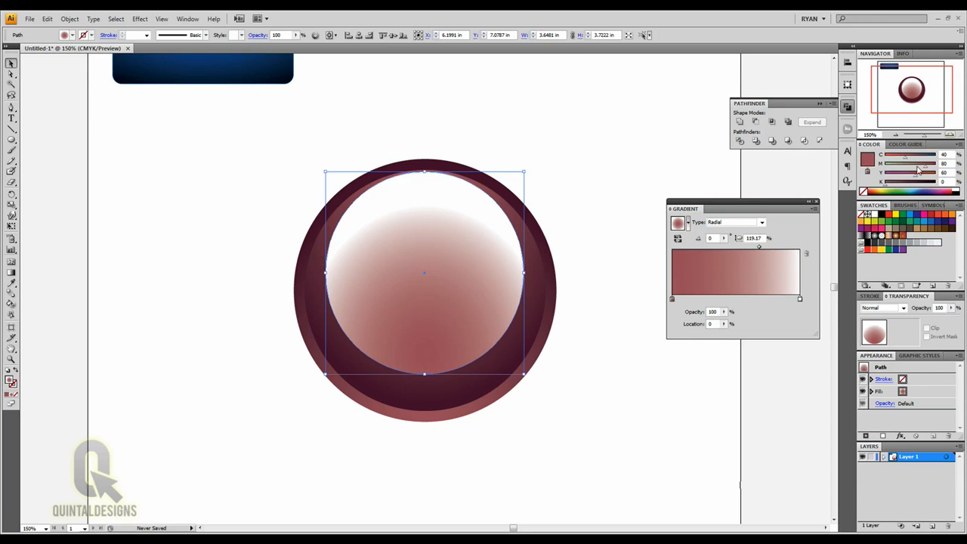
left_click_drag(905, 182, 940, 169)
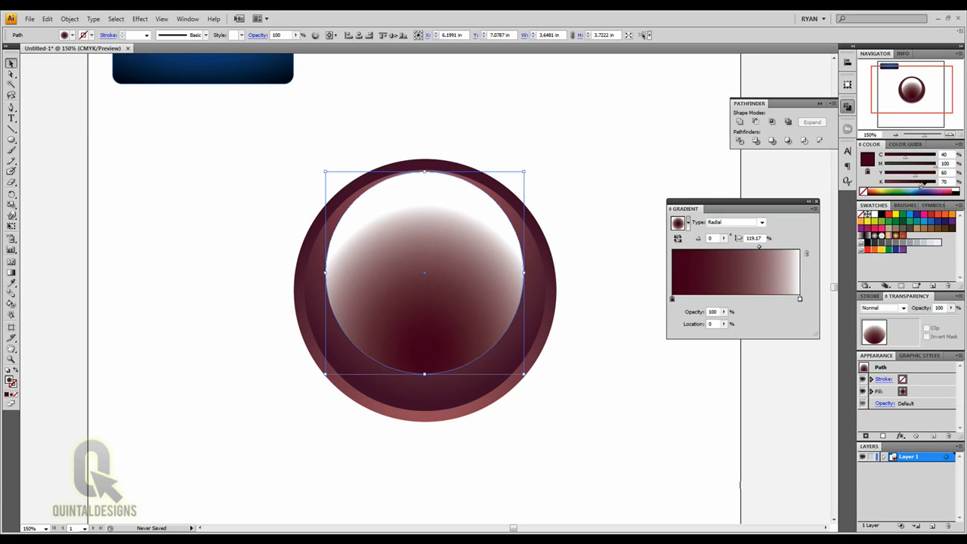
Step: Set the ellipse's blending mode to Screen and its opacity to 26%
left_click(904, 308)
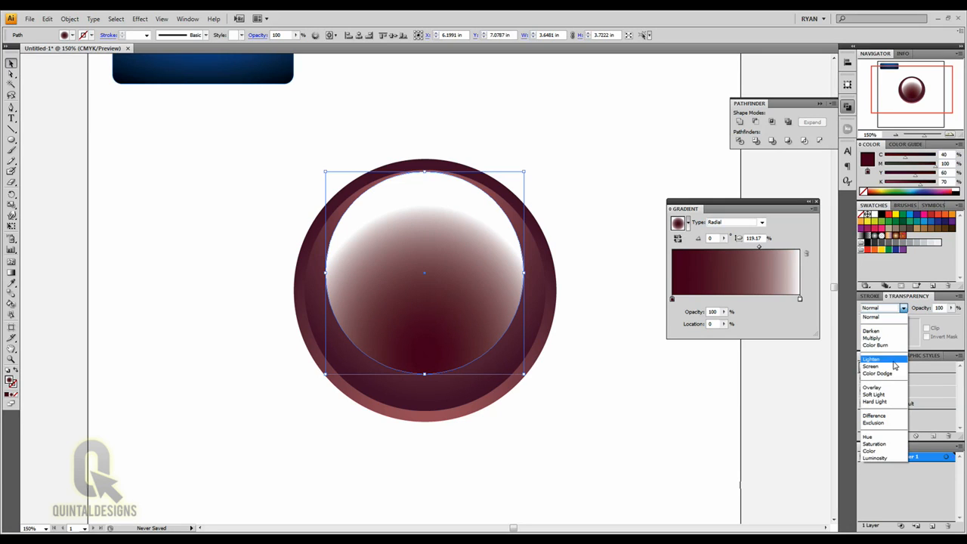
left_click(871, 366)
left_click(942, 308)
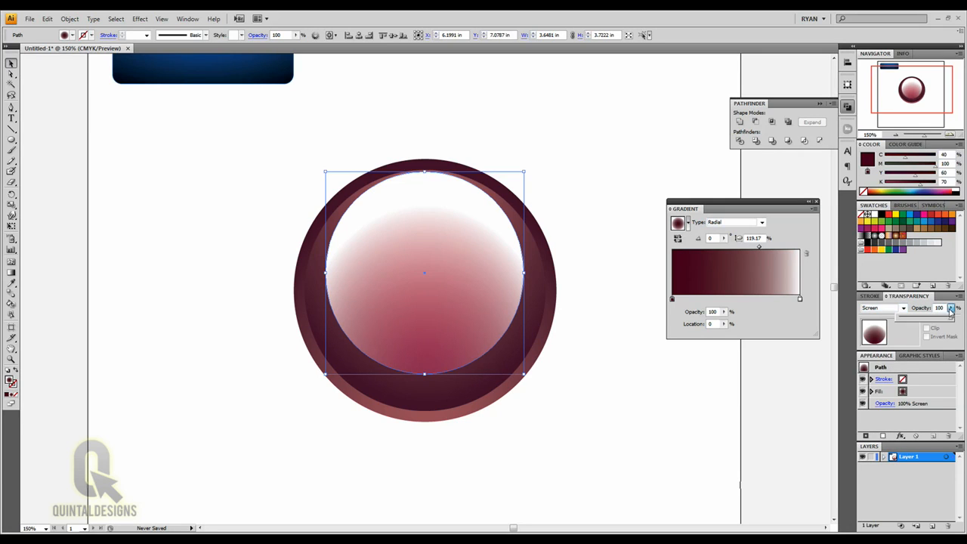
left_click_drag(950, 317, 915, 321)
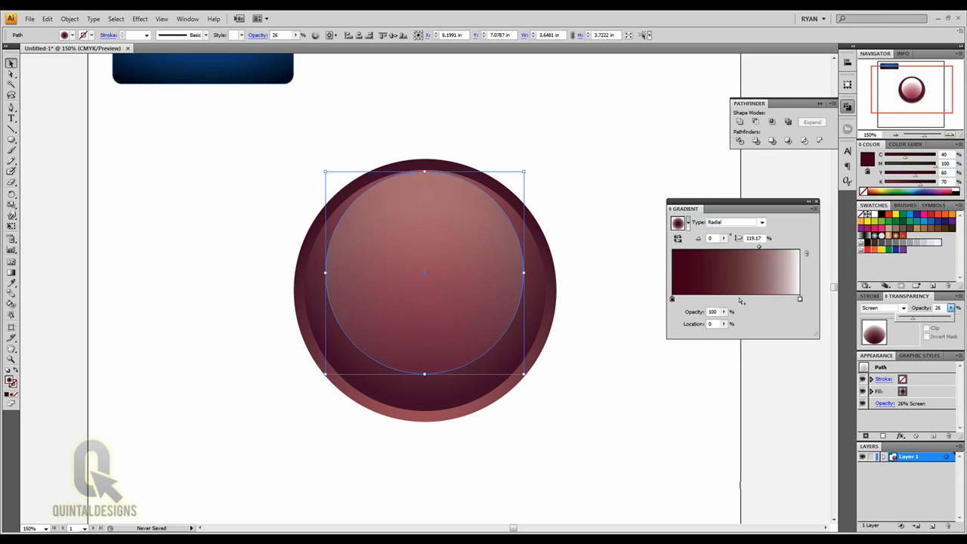
Step: Change the ellipse's inner gradient stop to black with C, M, Y and K all at 100
left_click(936, 181)
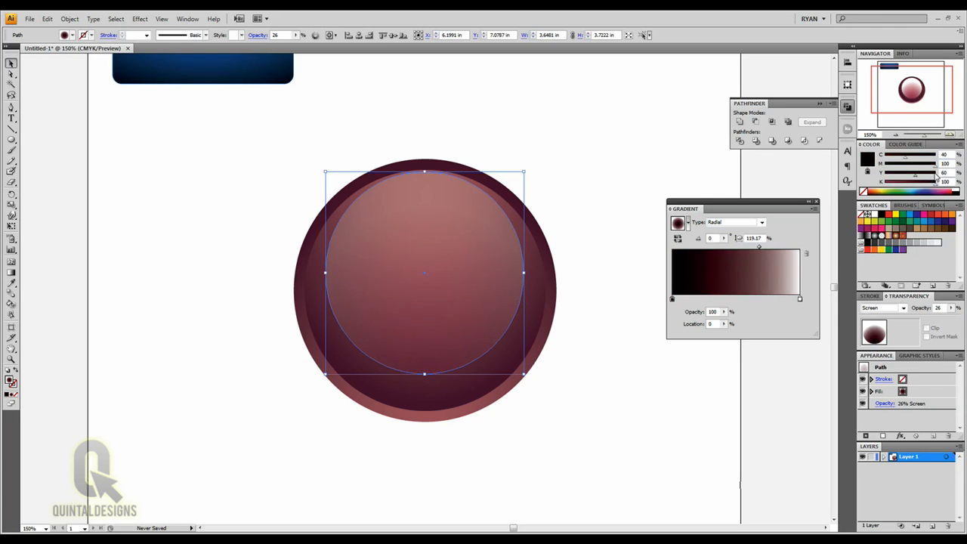
left_click_drag(936, 176, 958, 171)
left_click_drag(906, 157, 938, 157)
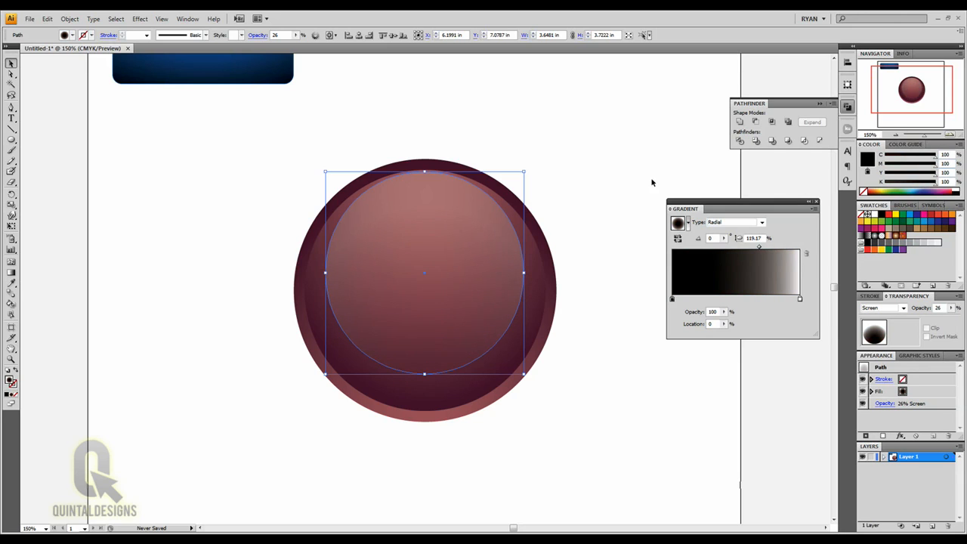
left_click(628, 158)
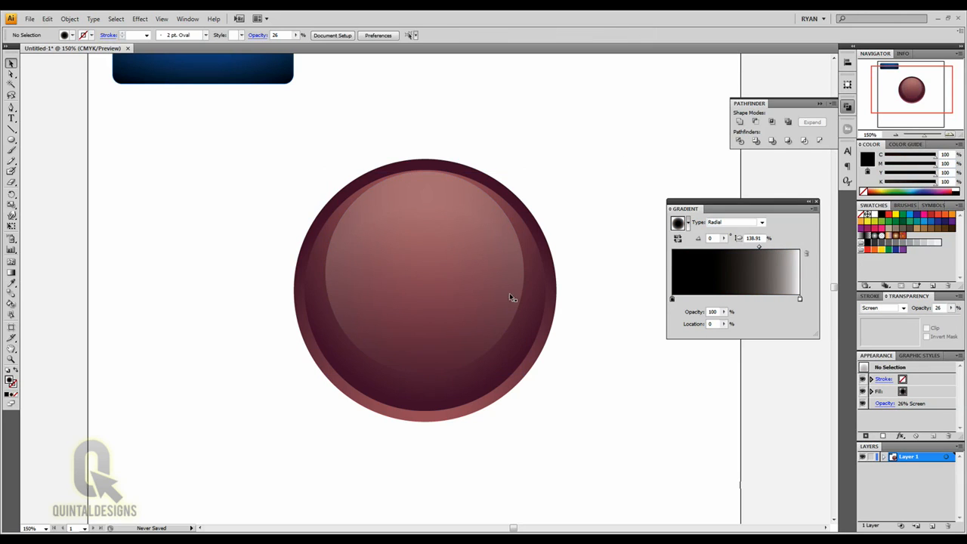
Step: Narrow the highlight ellipse about its centre to a width of about 3.41 in
left_click(507, 254)
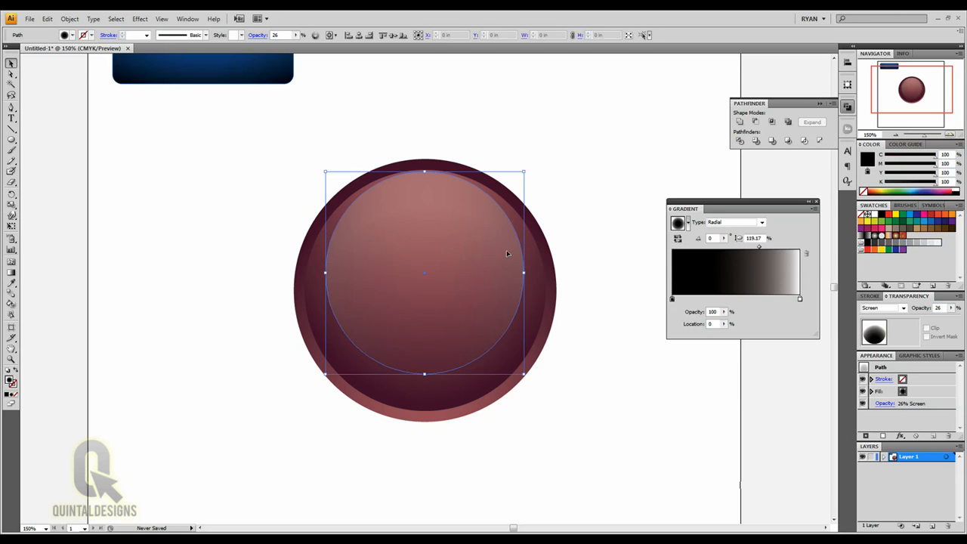
left_click_drag(527, 275, 517, 272)
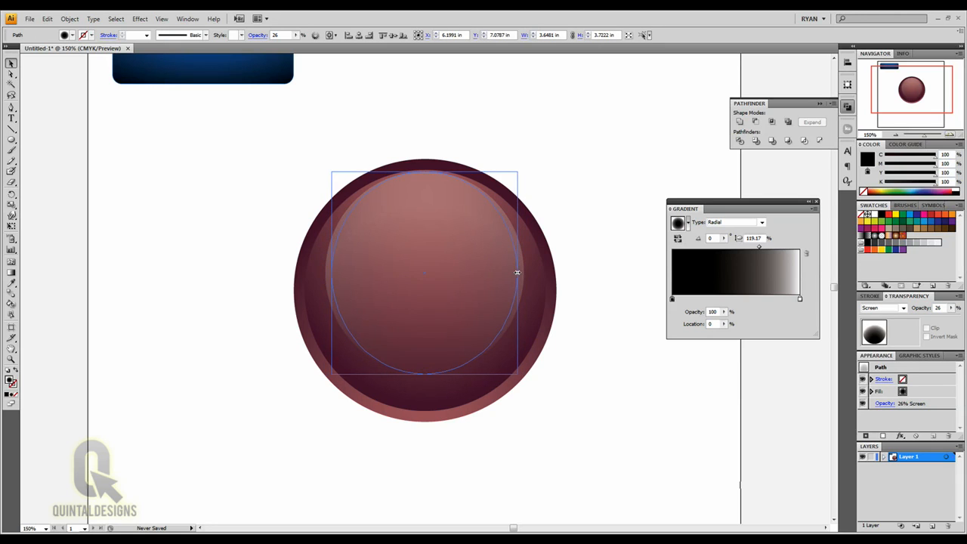
left_click(576, 231)
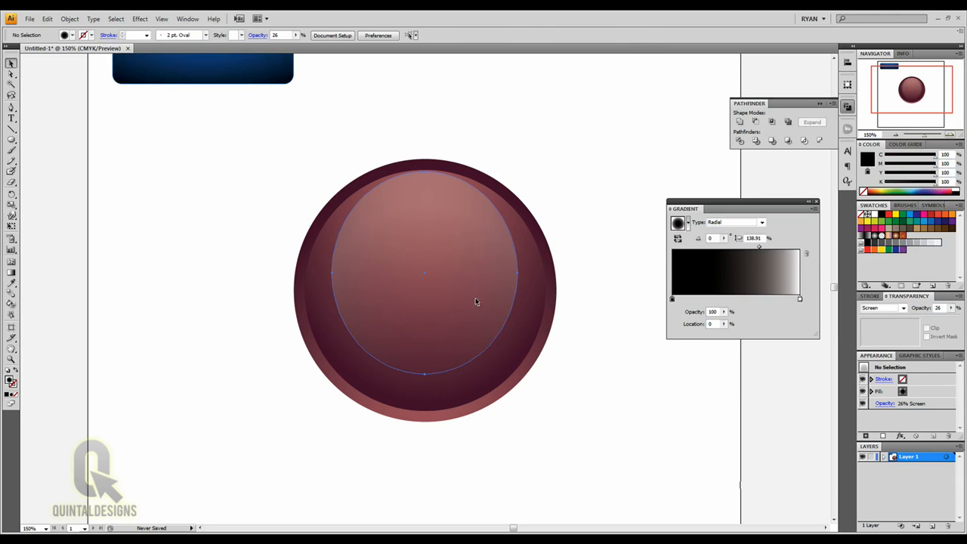
Step: Widen the highlight ellipse about its centre to about 3.74 in and shorten it by raising its lower edge
left_click(512, 282)
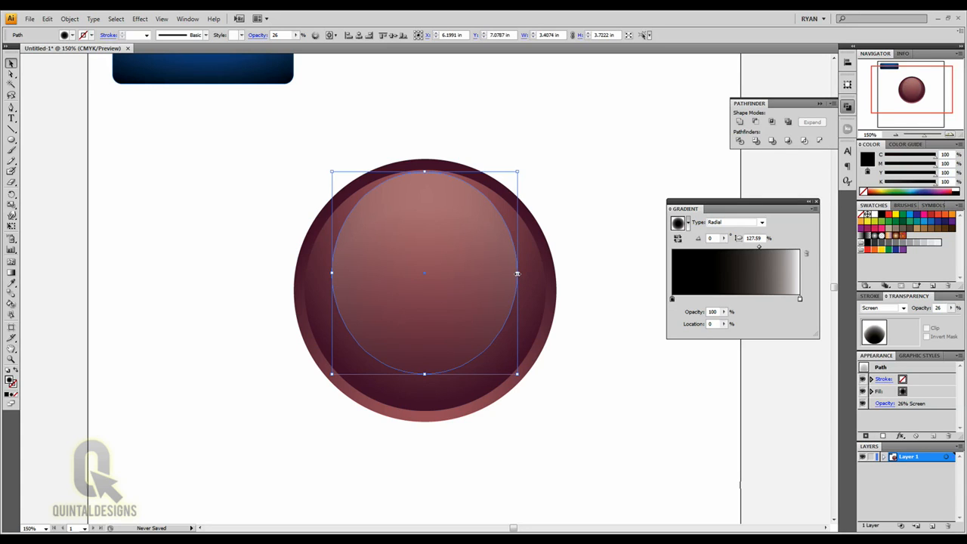
left_click_drag(517, 274, 526, 273)
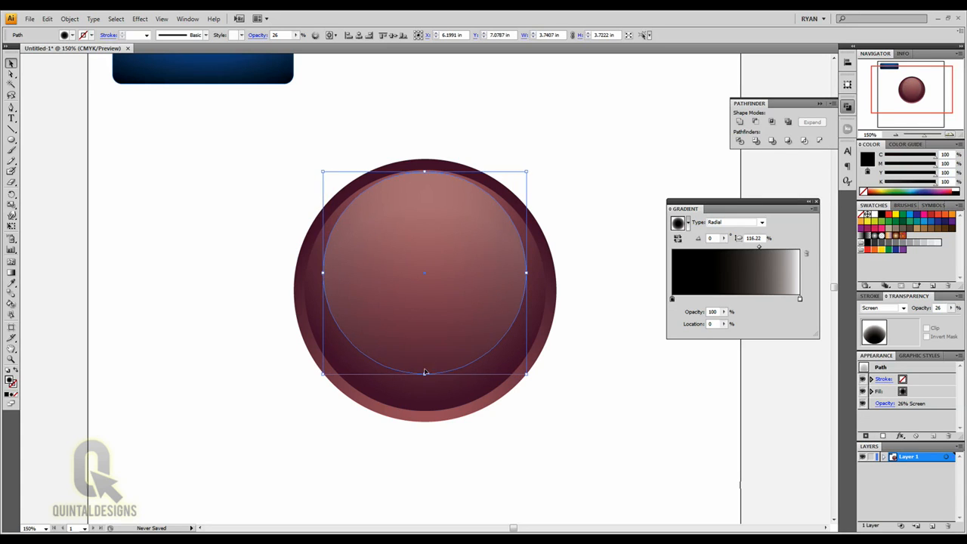
left_click_drag(425, 373, 426, 331)
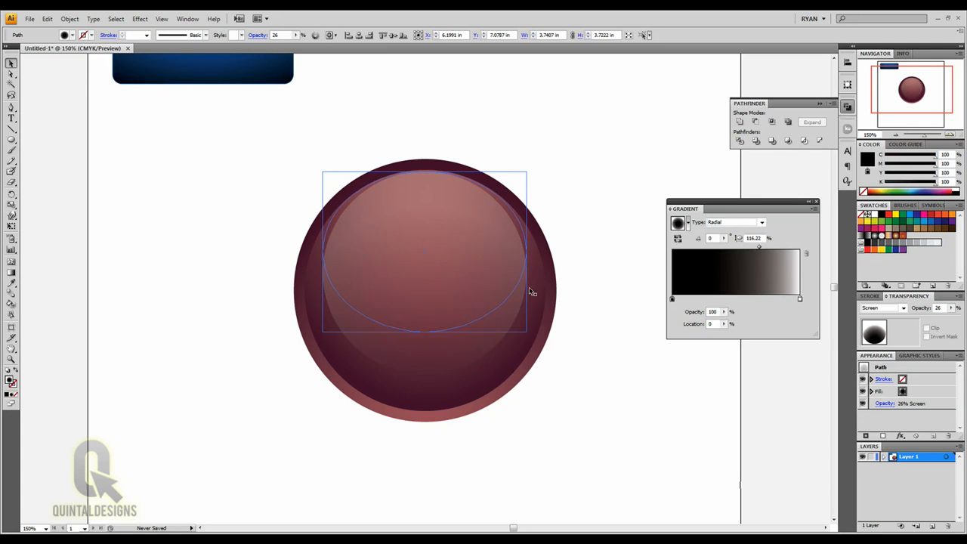
left_click(652, 221)
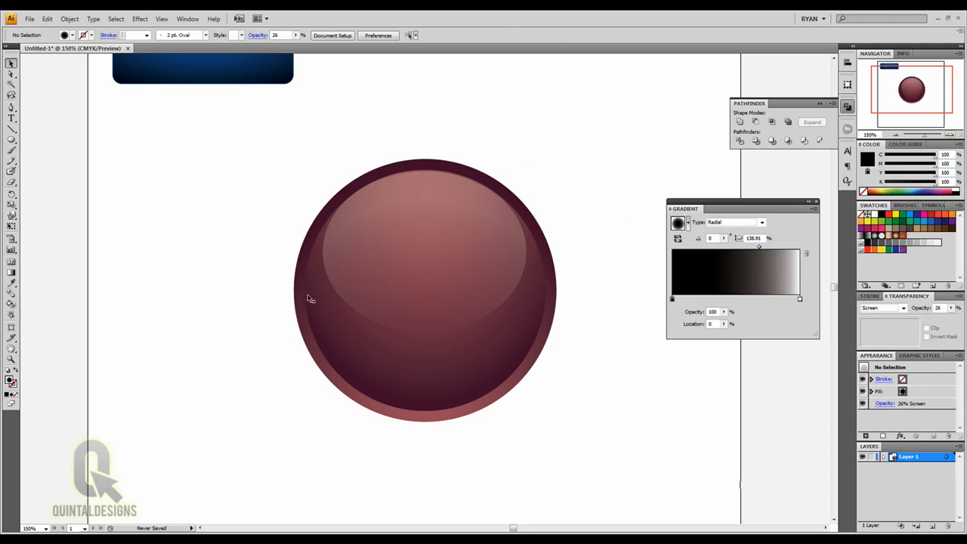
Step: Draw a rounded rectangle about 11.67 by 7.35 in below the two buttons and fill it with 90% black
left_click(899, 134)
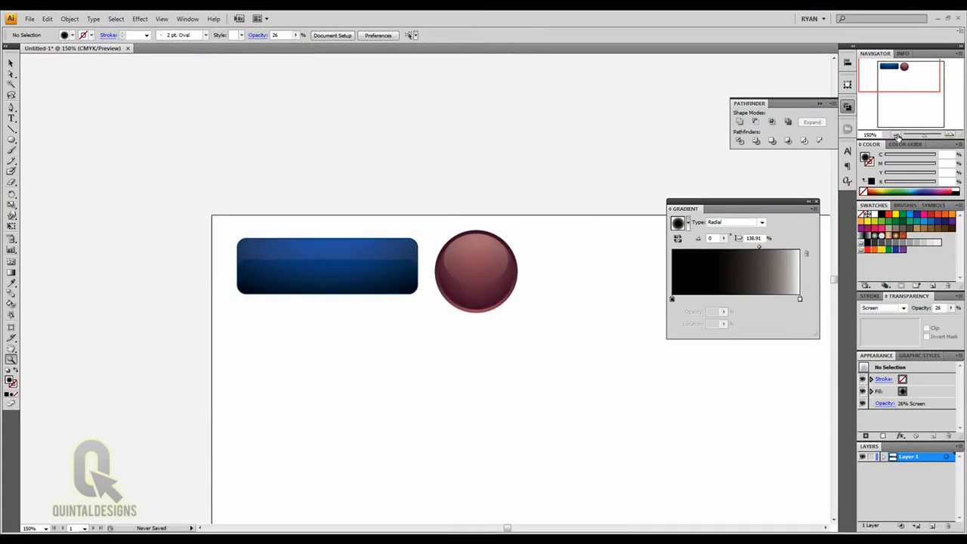
left_click(897, 136)
left_click_drag(499, 336, 354, 234)
key("v")
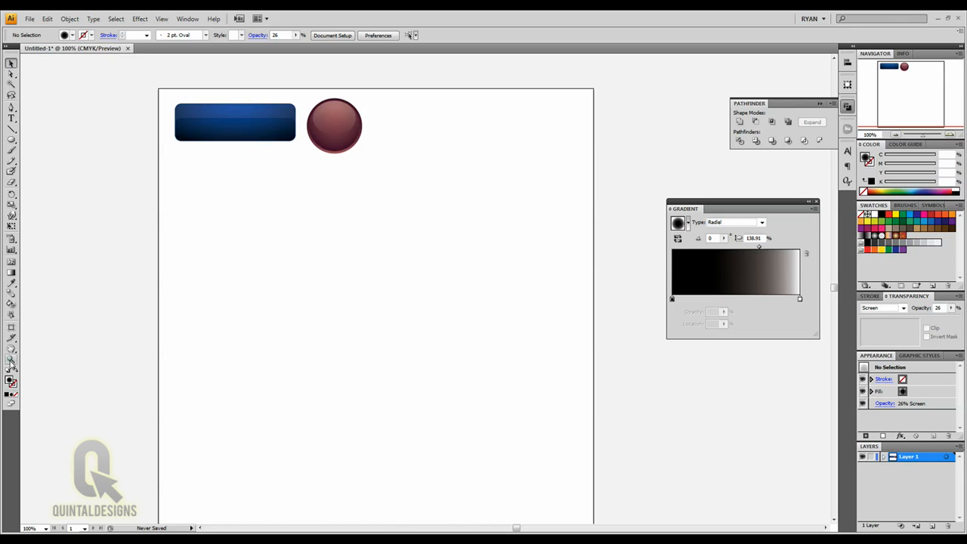
left_click_drag(12, 142, 54, 156)
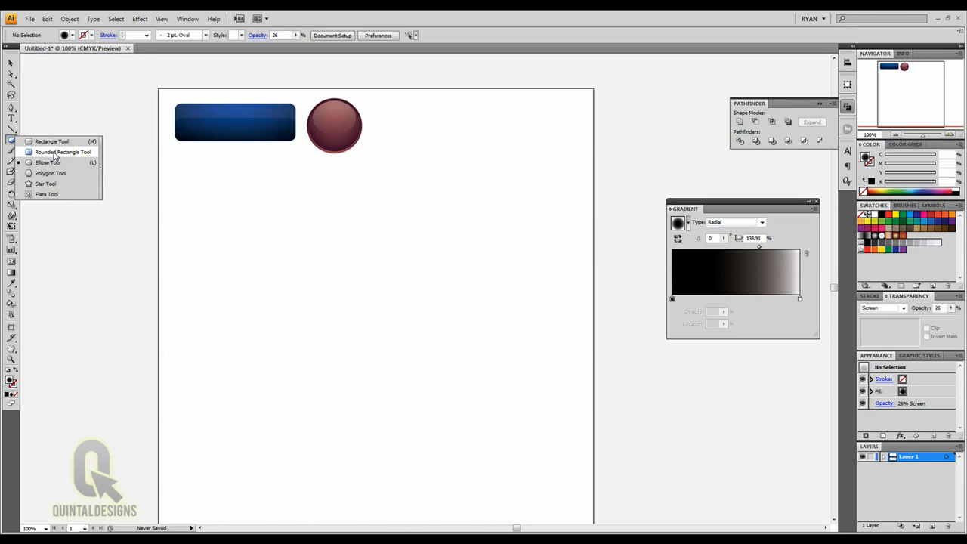
left_click_drag(166, 217, 588, 482)
left_click(881, 214)
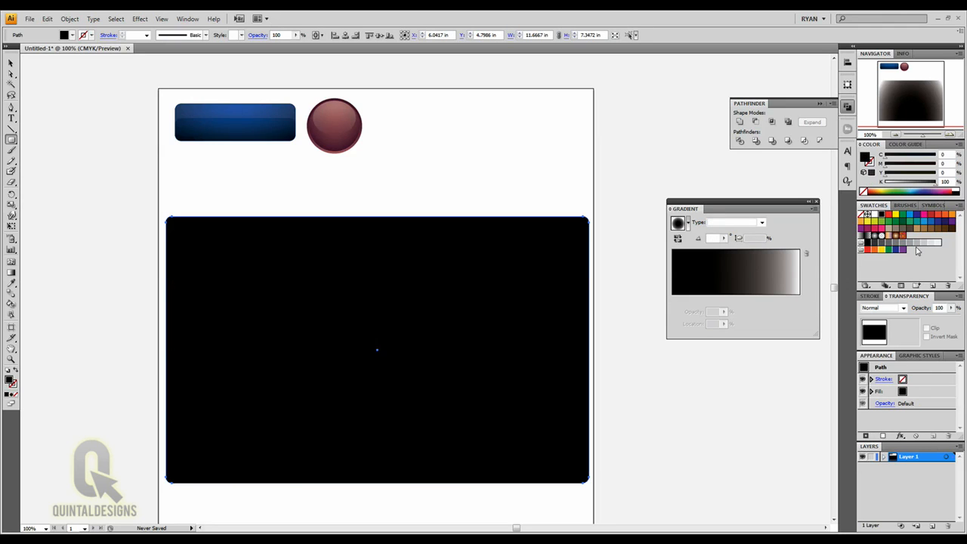
left_click(875, 243)
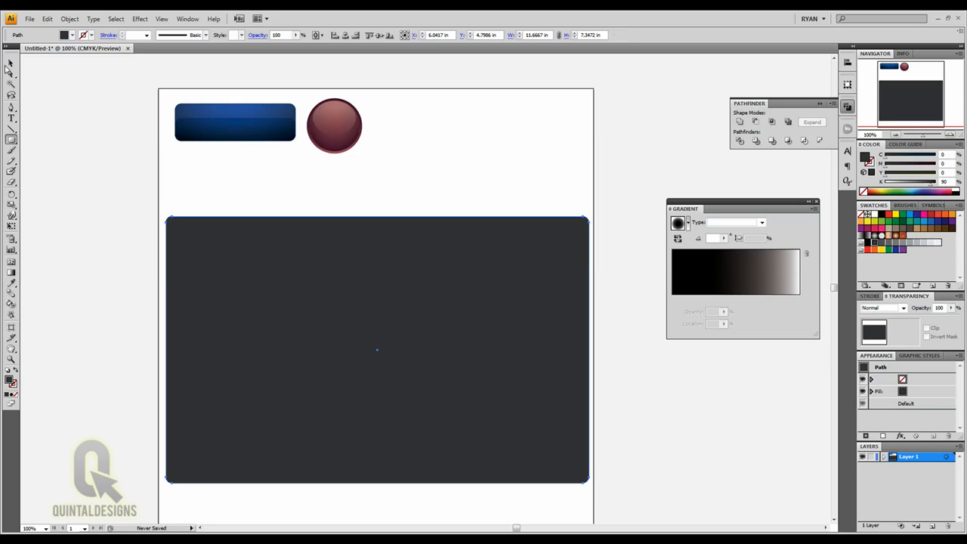
key("ctrl+shift+a")
left_click(12, 63)
Step: Draw a rectangular bar about 7.46 in wide and 0.51 in high inside the dark panel and fill it white
scroll(267, 337, "down", 2)
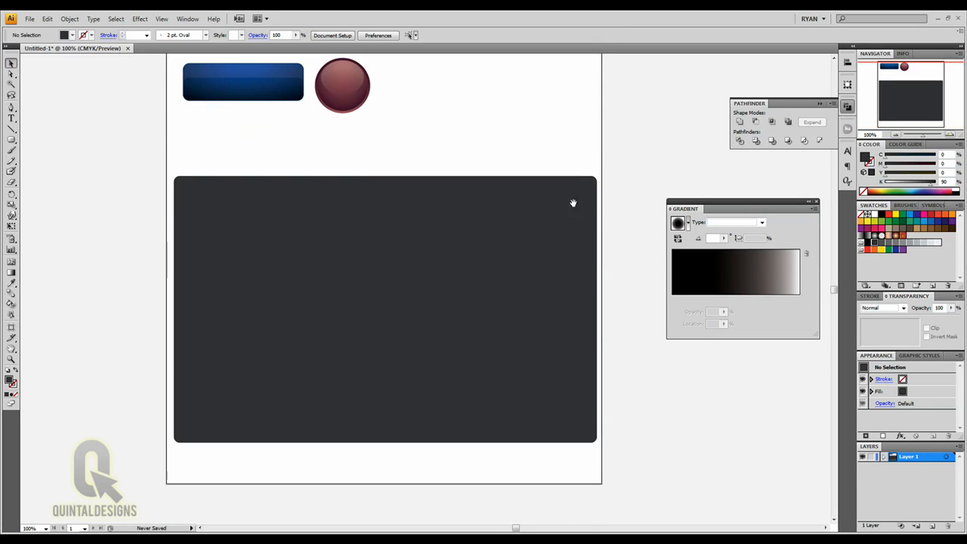
left_click(950, 135)
left_click(950, 135)
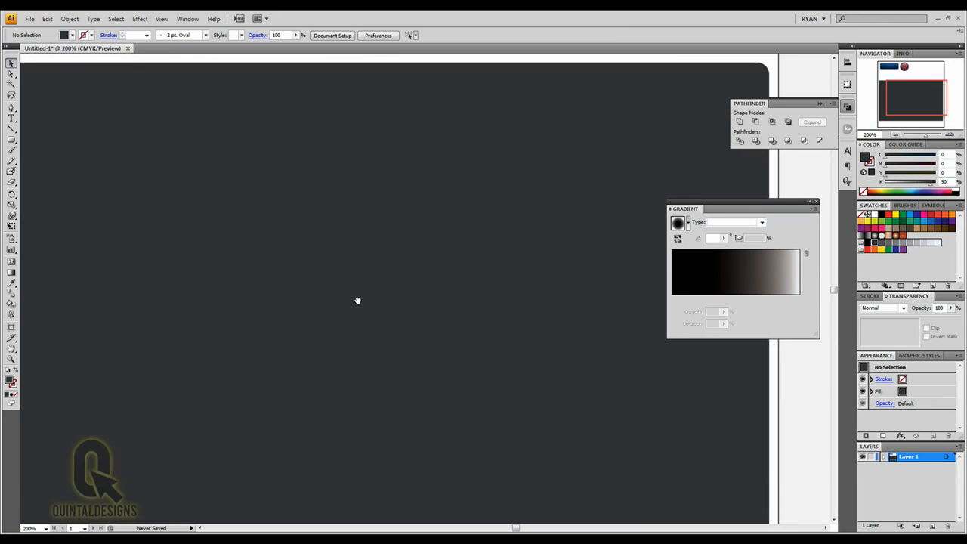
left_click_drag(358, 300, 385, 291)
left_click_drag(13, 140, 60, 144)
left_click_drag(92, 208, 633, 245)
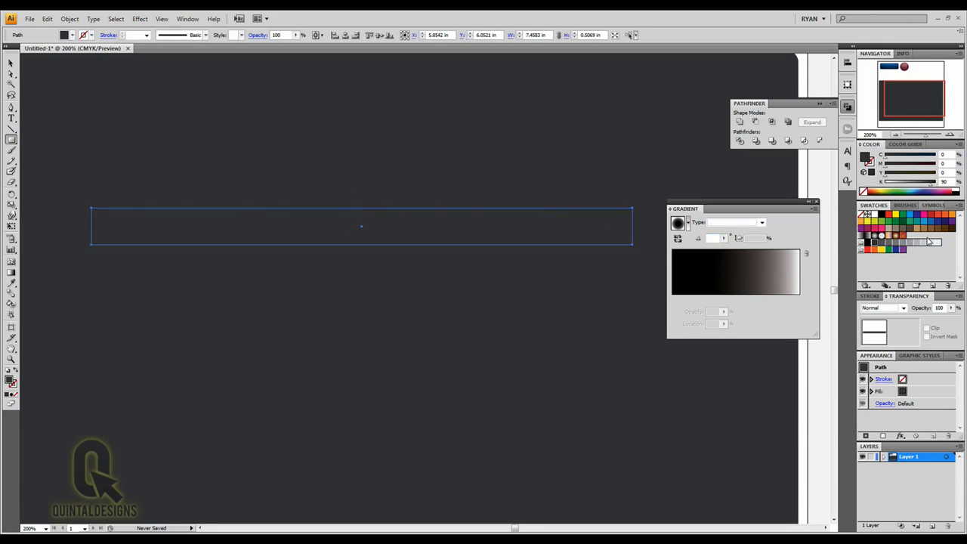
left_click(872, 215)
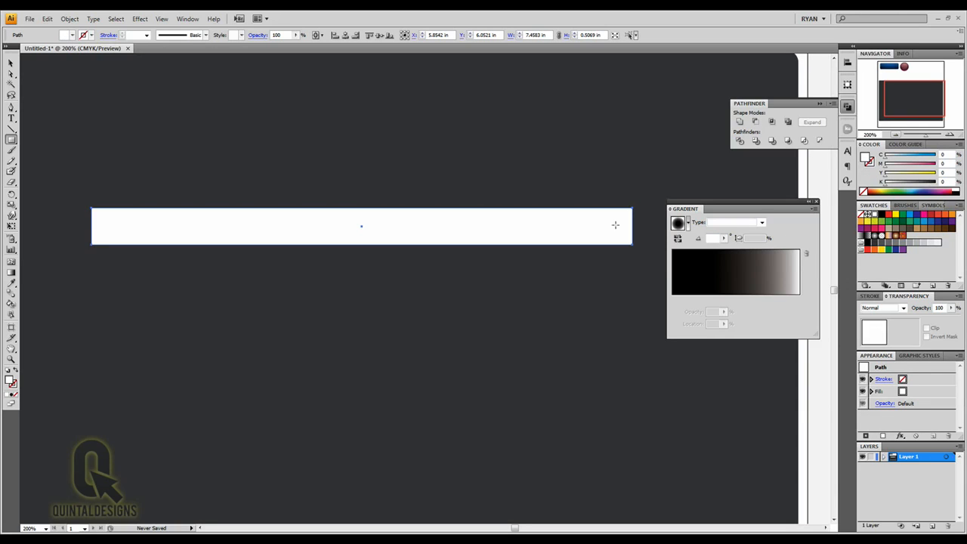
Step: Apply the white-to-black linear gradient to the bar and lighten its black stop to K 30
scroll(312, 197, "up", 1)
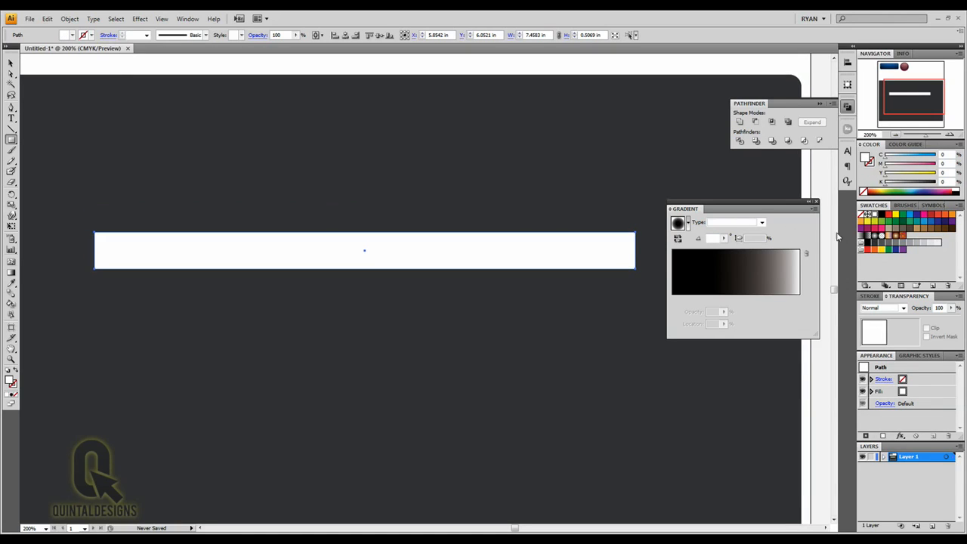
left_click(860, 237)
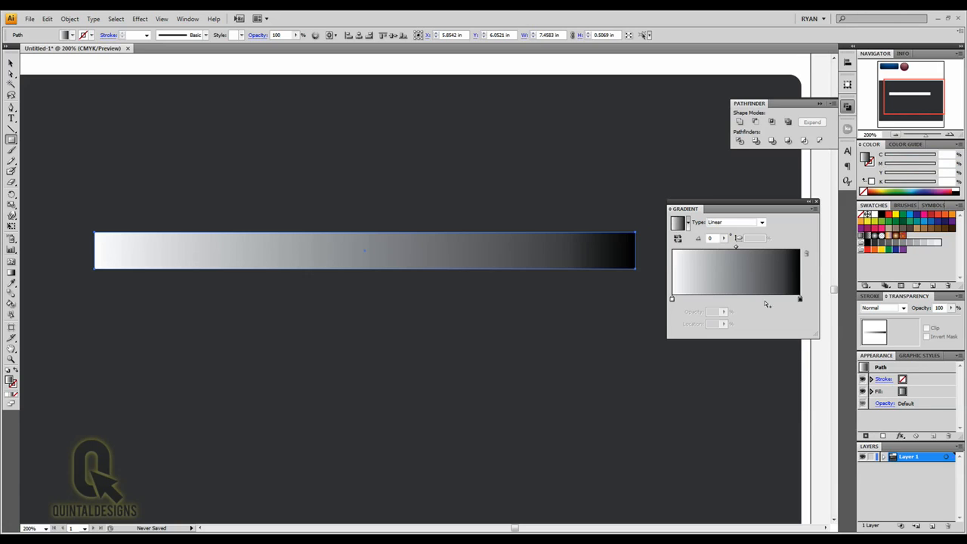
left_click(800, 300)
left_click_drag(899, 182, 901, 186)
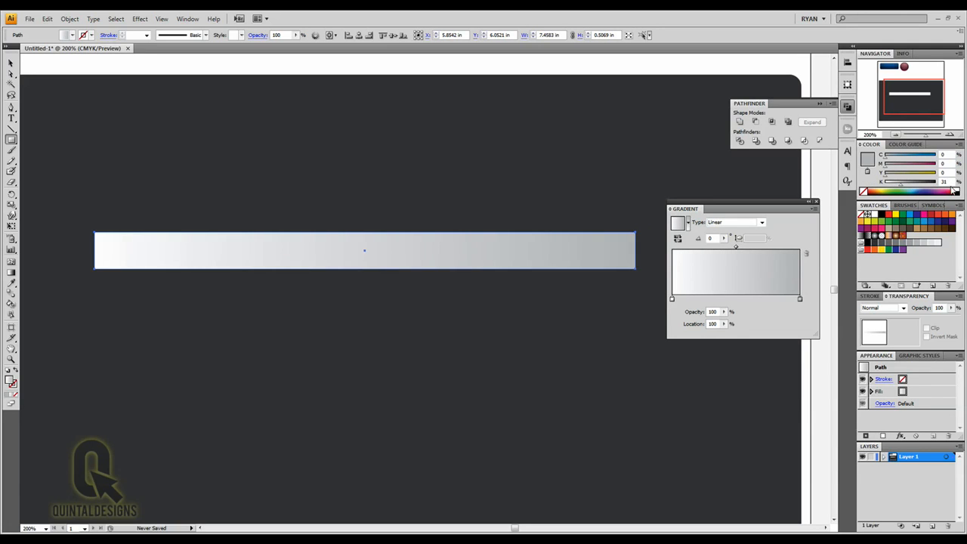
left_click(948, 182)
Step: Redirect the bar's gradient to run straight down from its upper to its lower edge at -90°
left_click(11, 276)
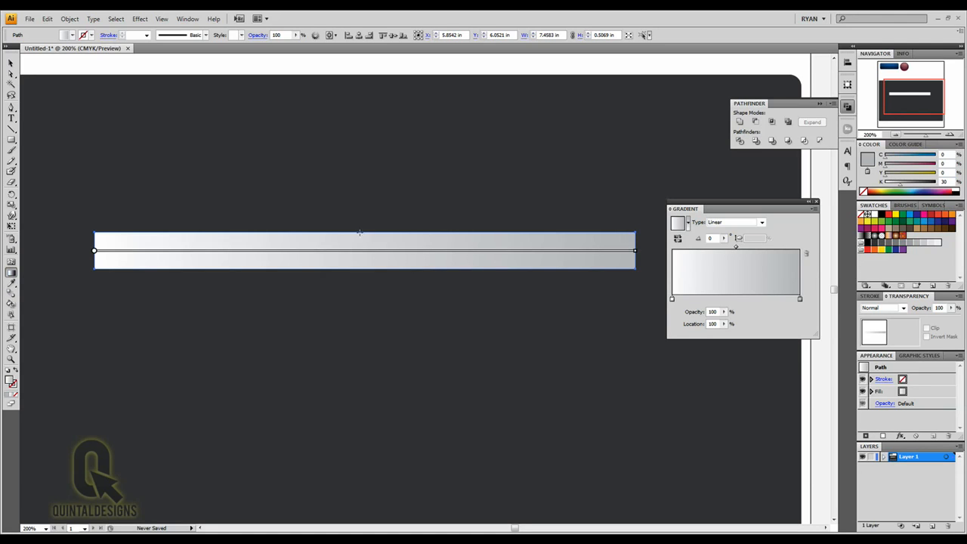
mouse_move(359, 233)
left_mouse_down()
mouse_move(366, 272)
mouse_move(607, 270)
mouse_move(420, 270)
mouse_move(589, 267)
left_mouse_up()
left_click(11, 62)
left_click(123, 67)
key("ctrl+plus")
key("ctrl+plus")
Step: Darken the bar's gray gradient stop to K 69 and swap the white and gray stops
left_click(578, 216)
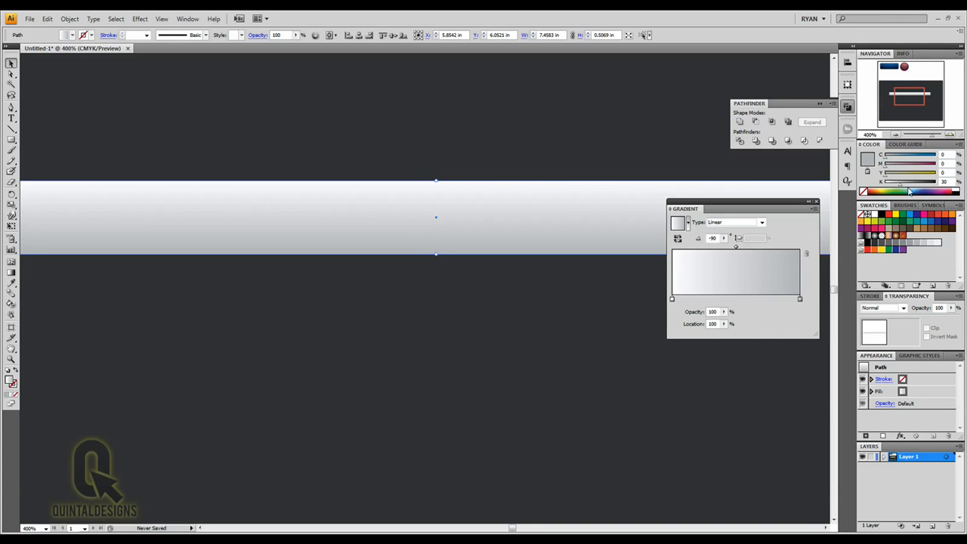
left_click_drag(900, 184, 920, 184)
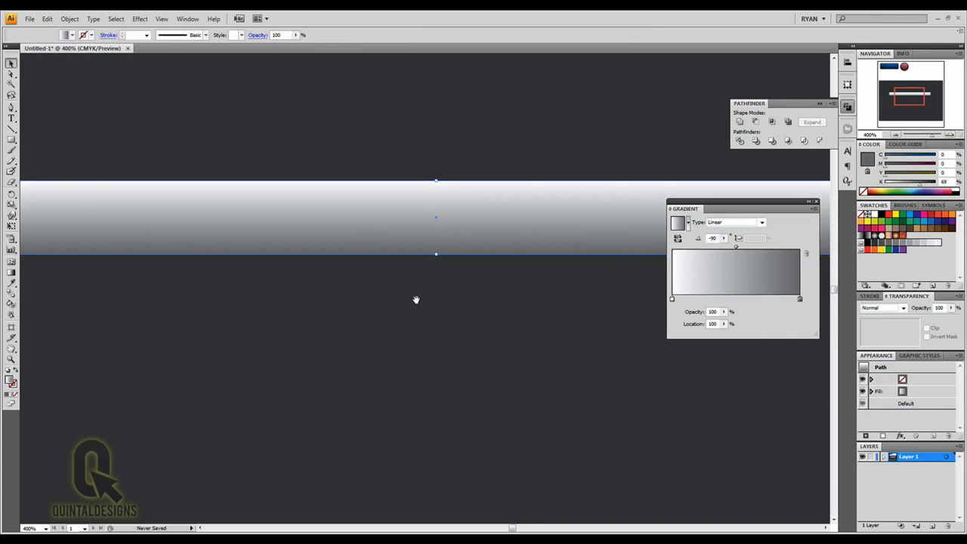
key("ctrl+minus")
key("ctrl+minus")
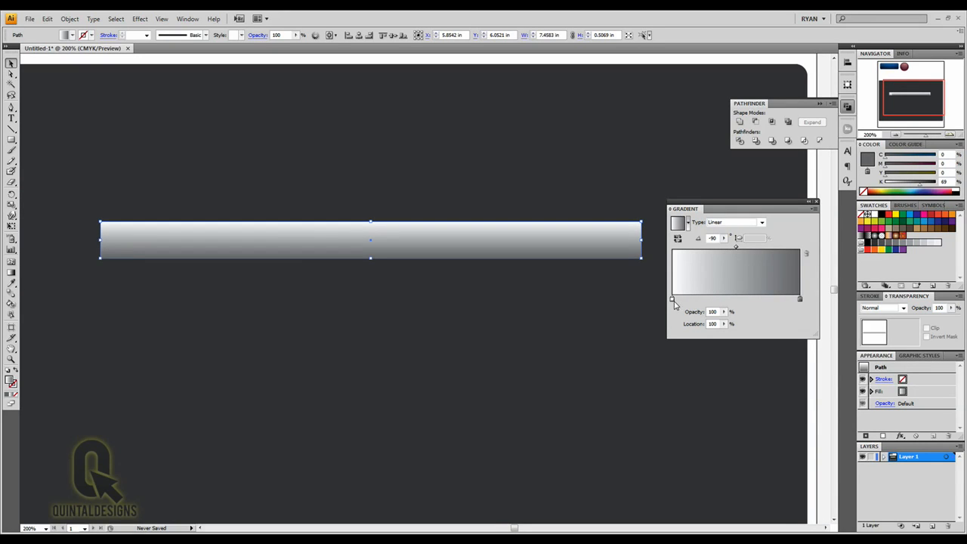
mouse_move(673, 299)
left_mouse_down()
mouse_move(779, 299)
mouse_move(672, 299)
left_mouse_up()
left_click_drag(779, 299, 809, 300)
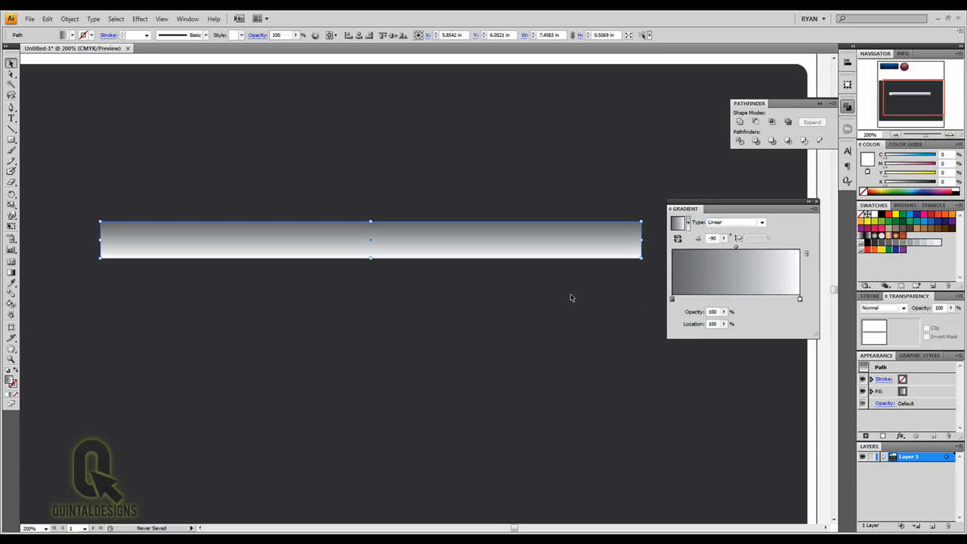
left_click(52, 181)
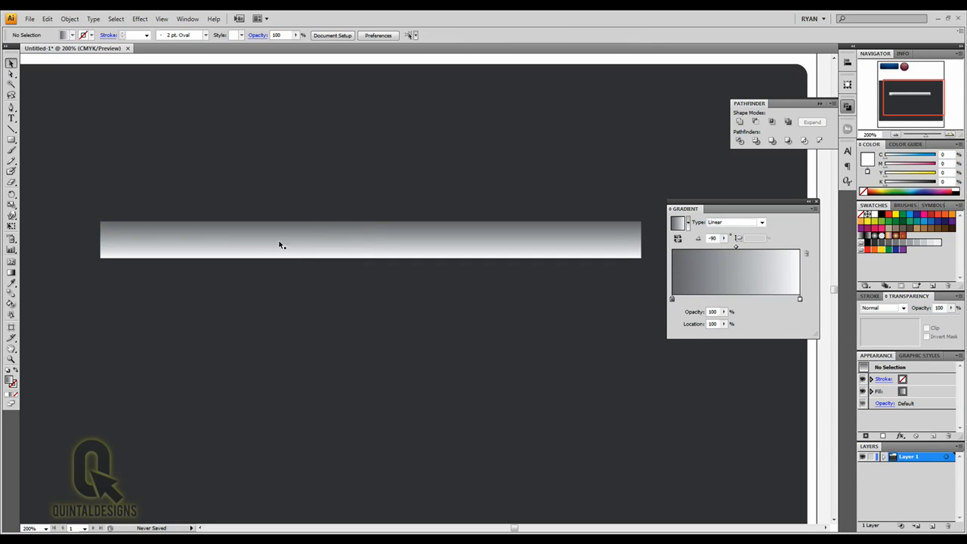
Step: Duplicate the gradient bar in place and nudge the copy up about 0.014 in so the original shows along the lower edge
left_click(13, 359)
left_click_drag(87, 199, 658, 277)
left_click(12, 63)
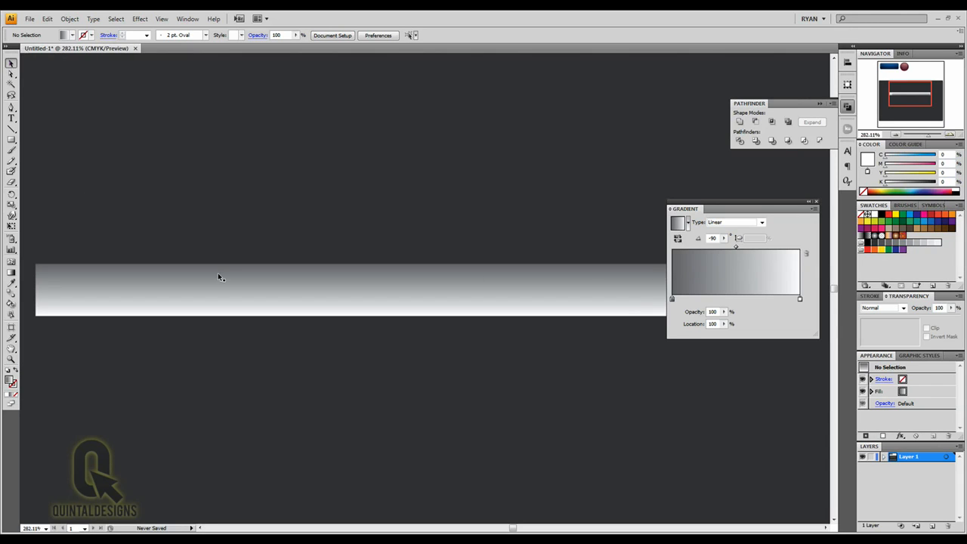
left_click(249, 291)
left_click_drag(271, 302, 264, 294)
key("z")
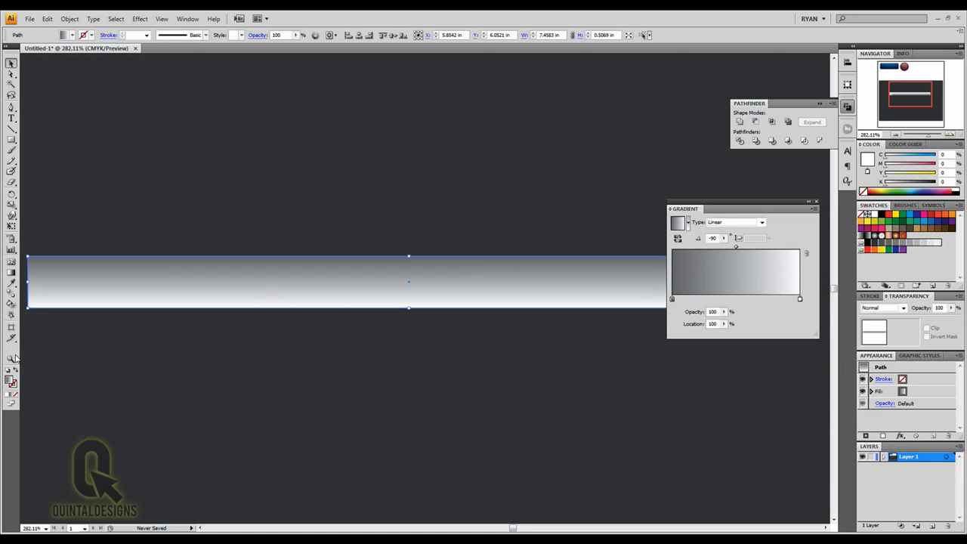
left_click_drag(78, 256, 177, 302)
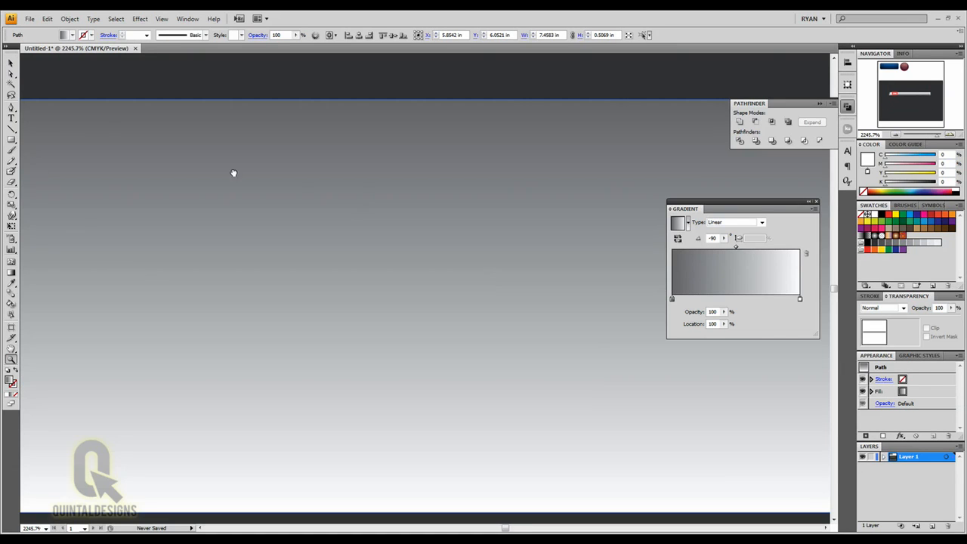
left_click_drag(233, 173, 536, 169)
left_click_drag(190, 164, 246, 171)
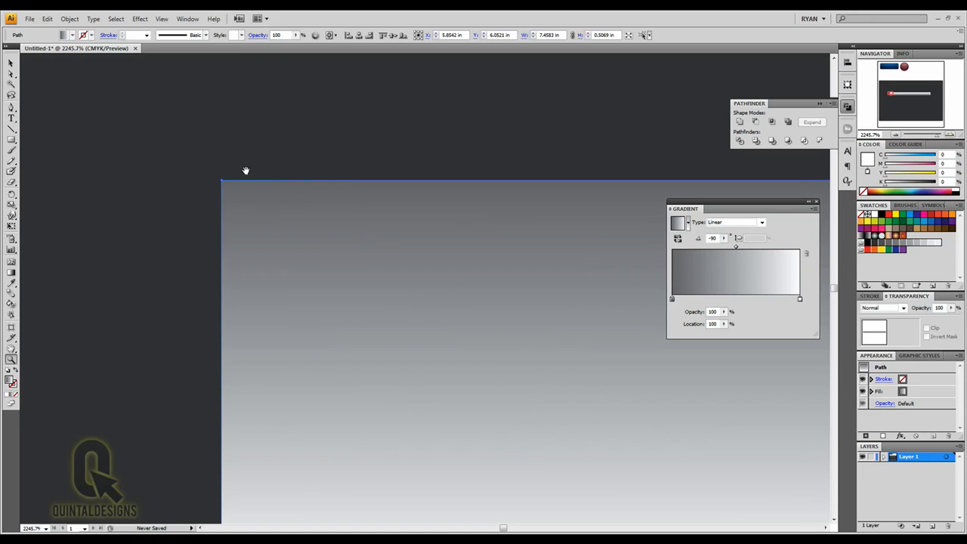
left_click(10, 63)
left_click_drag(319, 215, 254, 198)
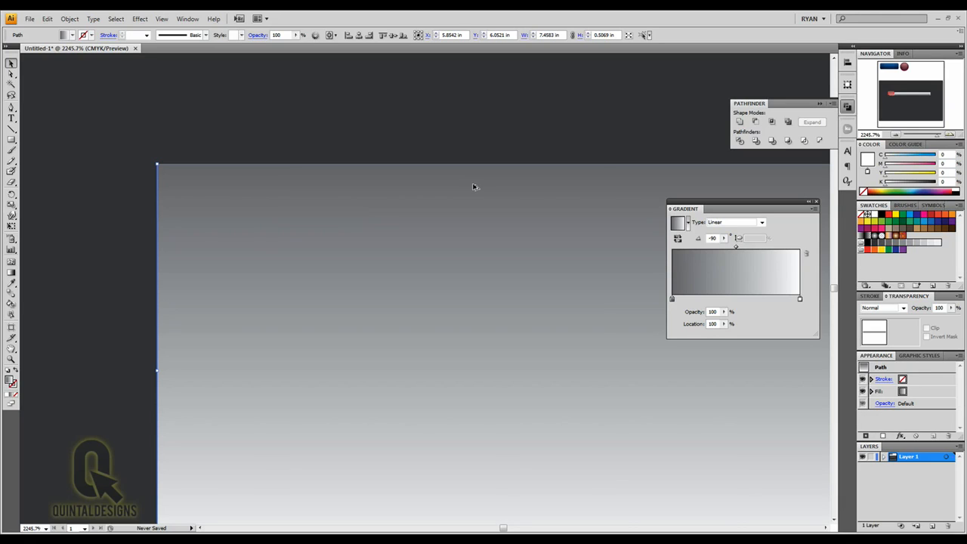
key("Up")
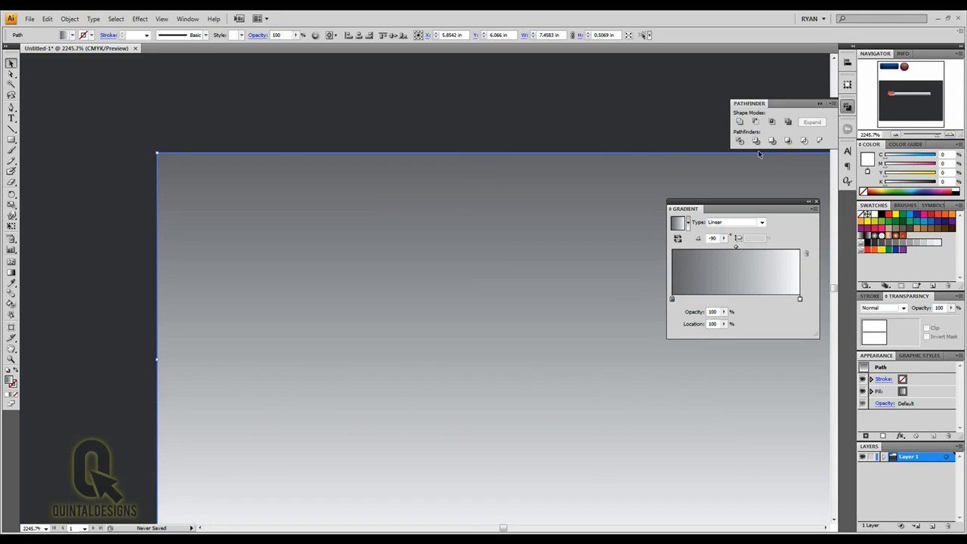
Step: Reflect the front copy of the gradient bar across the horizontal axis
left_click(896, 136)
left_click(896, 136)
left_click(896, 135)
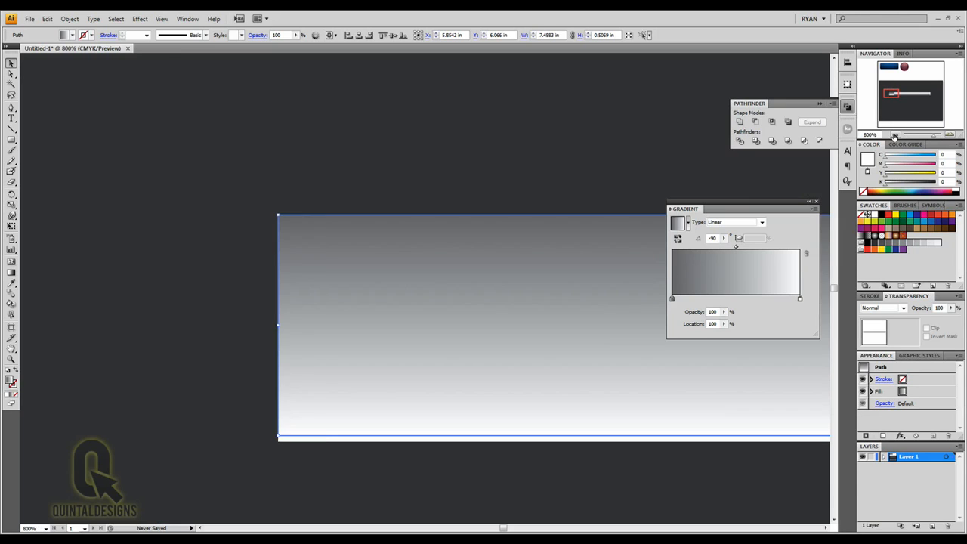
left_click(896, 136)
left_click_drag(597, 213, 272, 179)
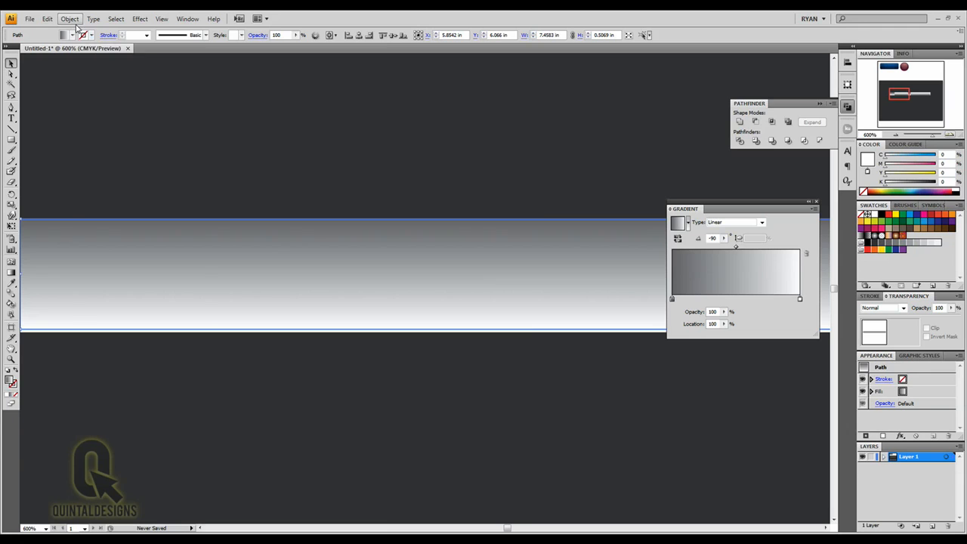
left_click(70, 19)
mouse_move(77, 33)
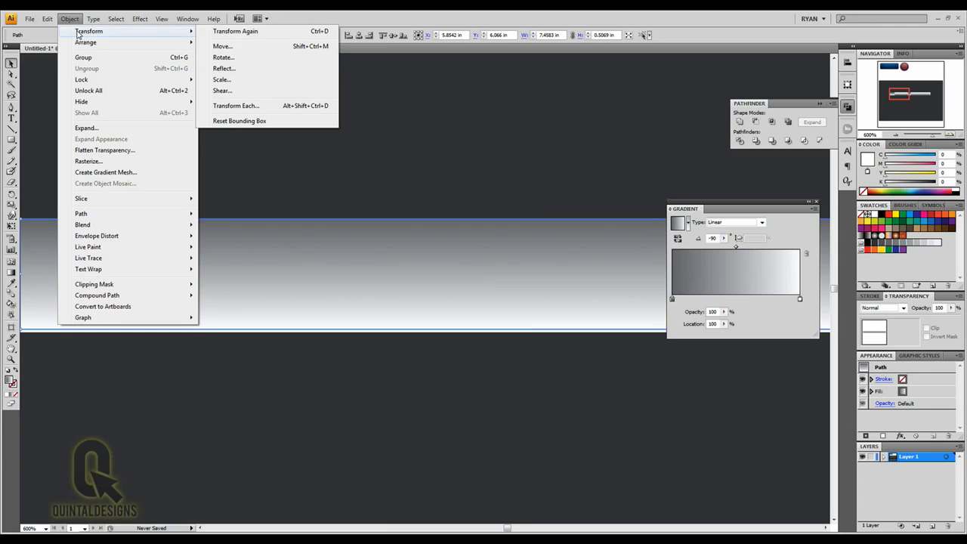
left_click(240, 67)
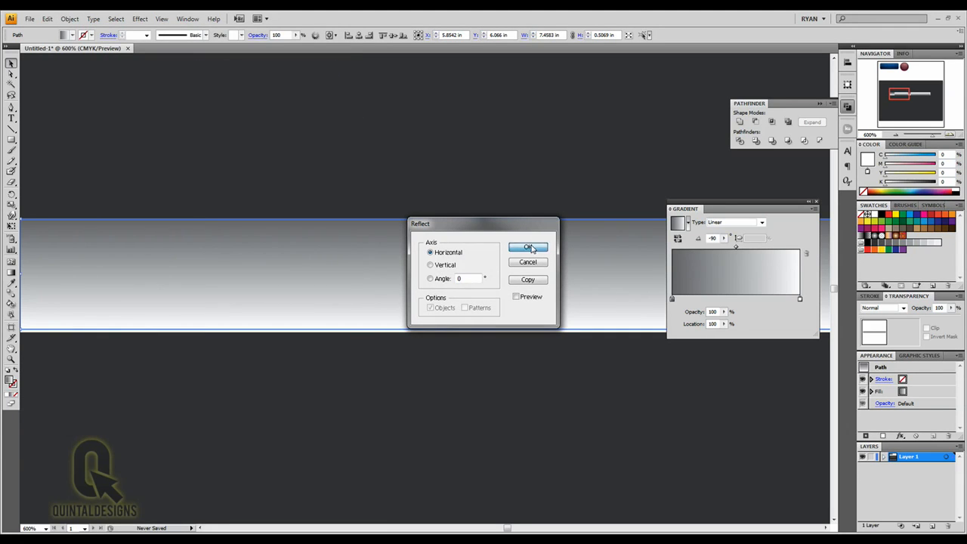
left_click(531, 247)
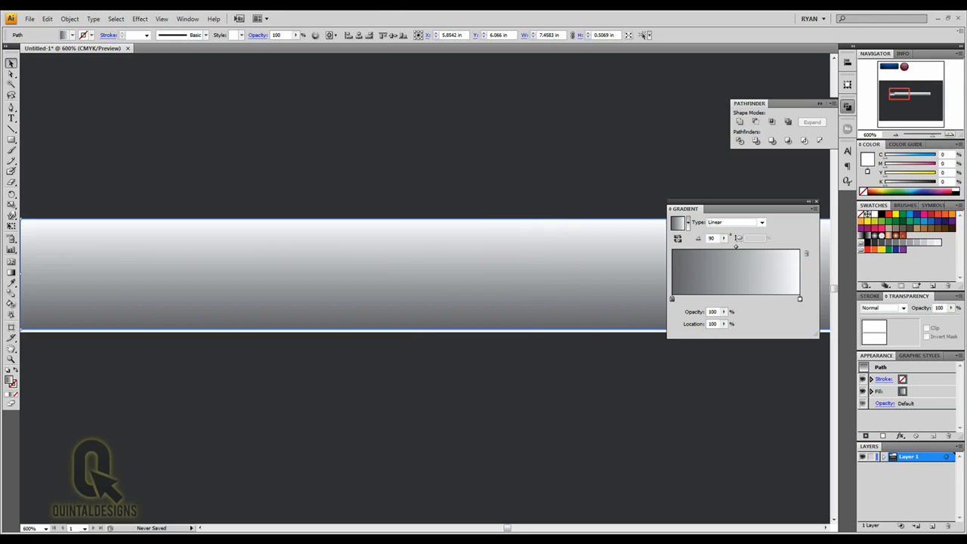
Step: Send the reflected gradient bar backward, behind the other bar
left_click(896, 134)
left_click(896, 135)
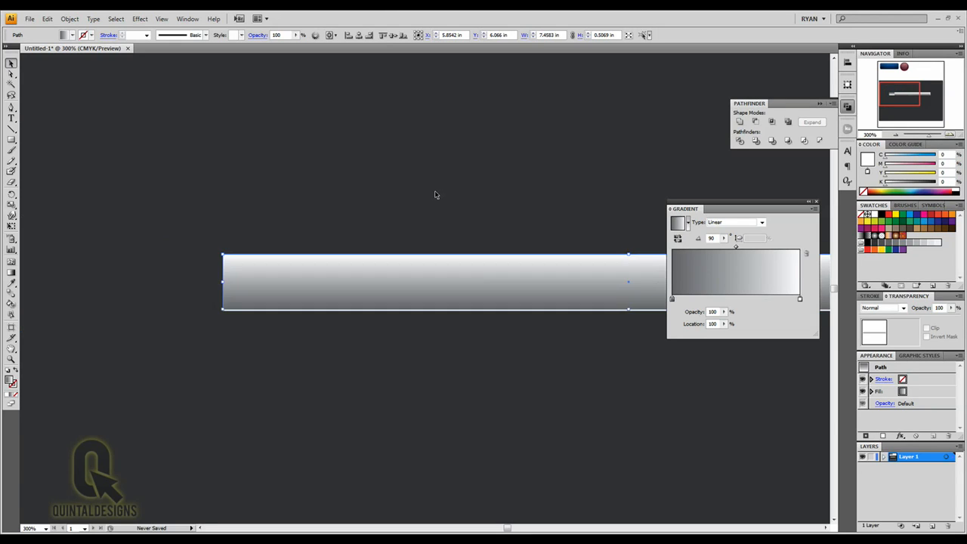
left_click(436, 194)
left_click_drag(497, 234, 412, 179)
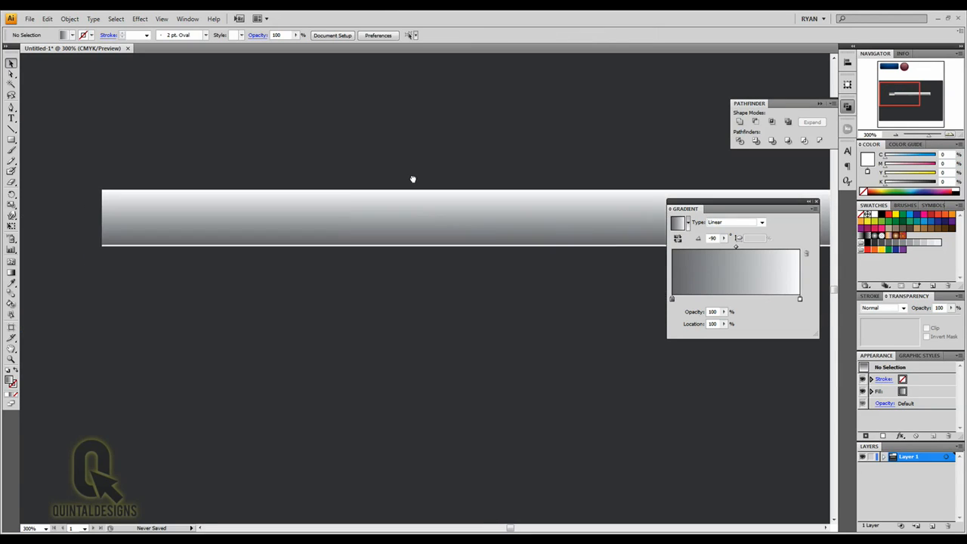
left_click_drag(518, 248, 663, 247)
left_click_drag(441, 245, 602, 248)
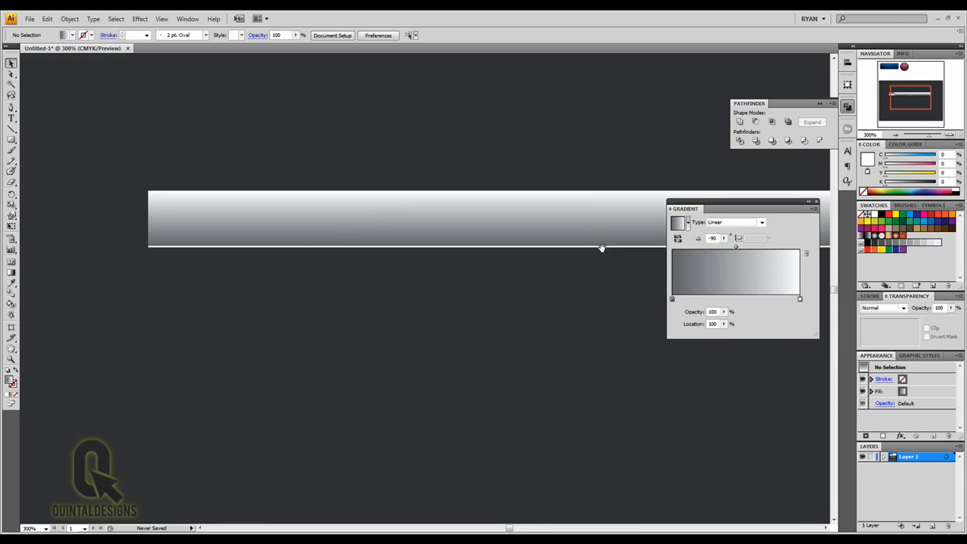
left_click_drag(533, 307, 417, 319)
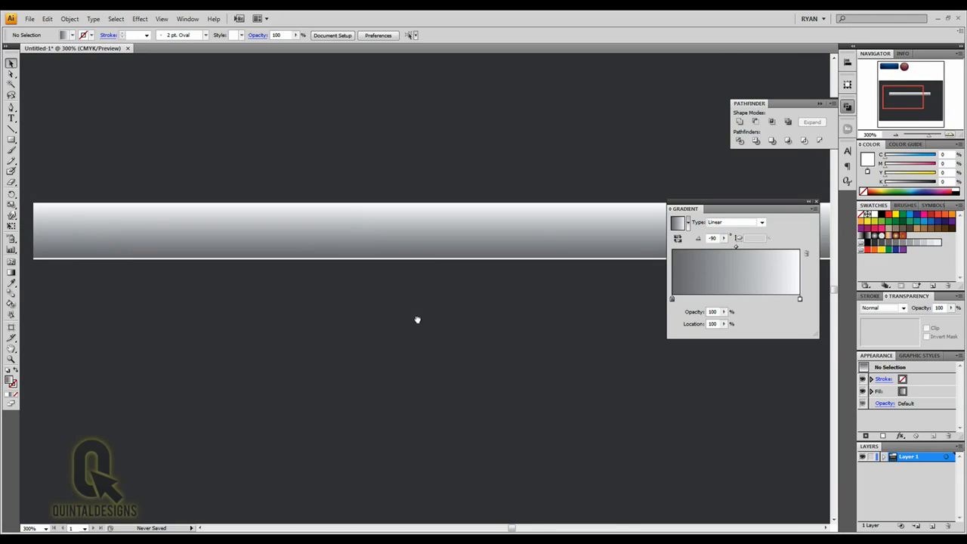
left_click(423, 230)
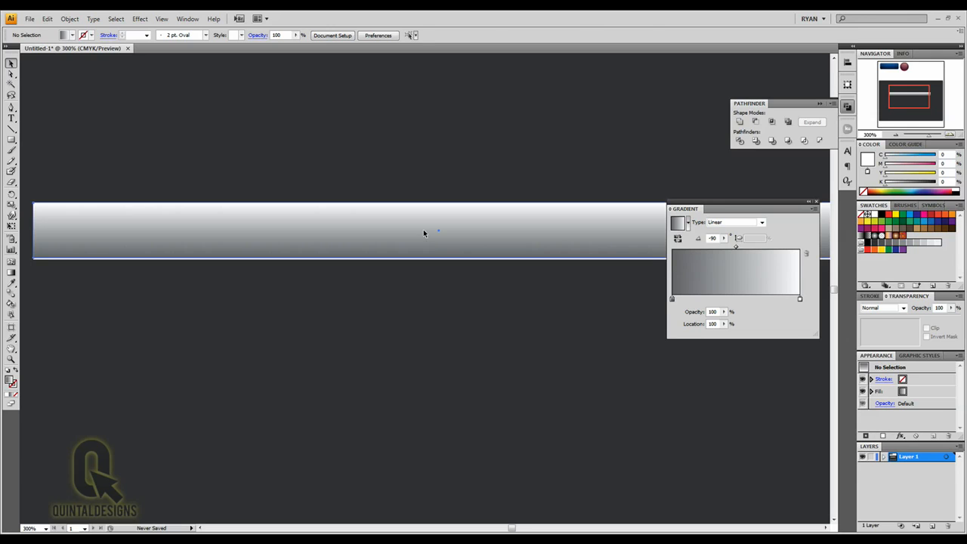
right_click(287, 230)
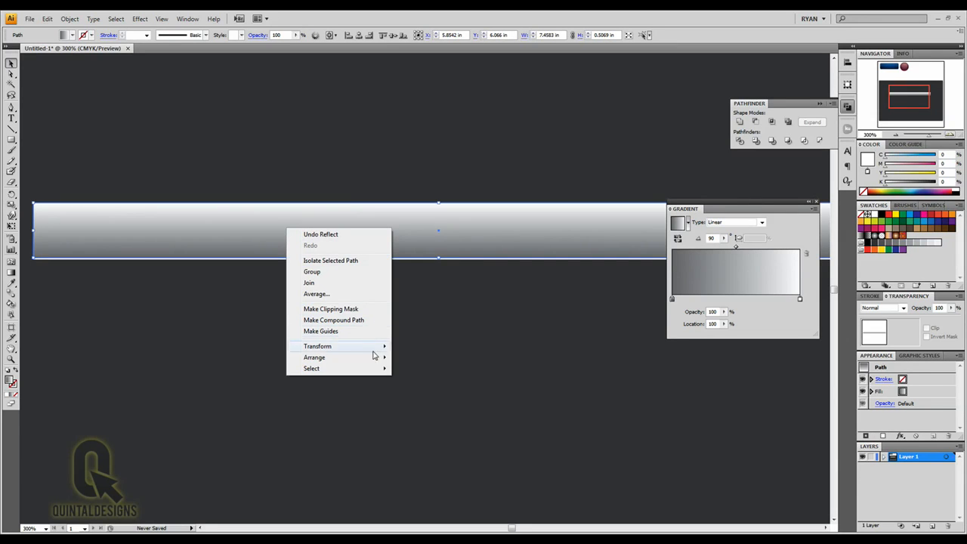
mouse_move(371, 358)
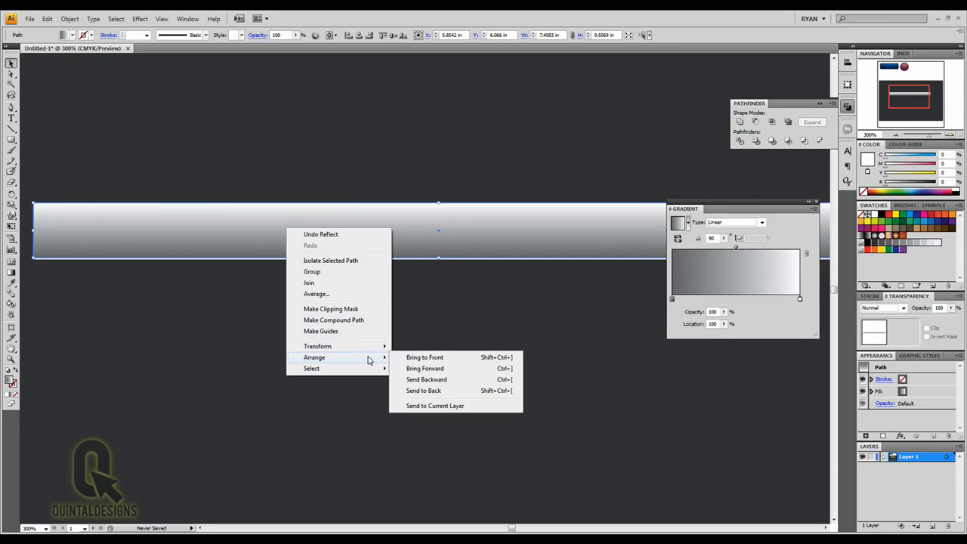
left_click(460, 380)
left_click(475, 319)
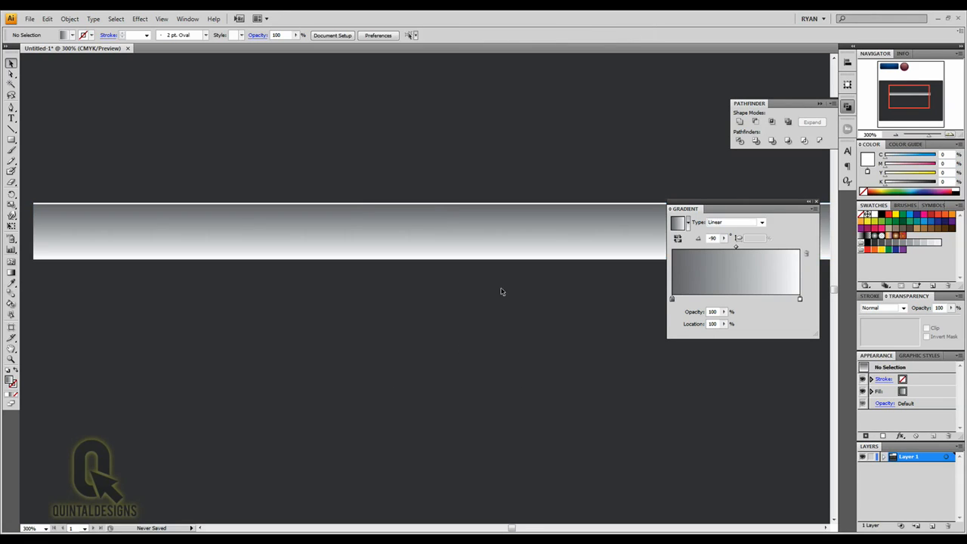
Step: Move the Gradient panel clear of the bar and activate the Ellipse tool with the whole bar in view
left_click_drag(507, 292, 511, 257)
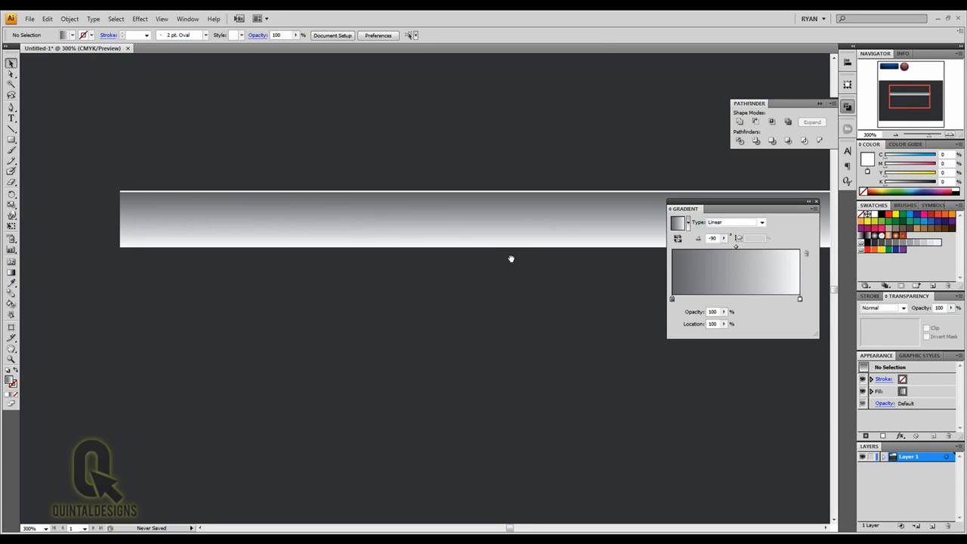
left_click_drag(534, 216, 455, 189)
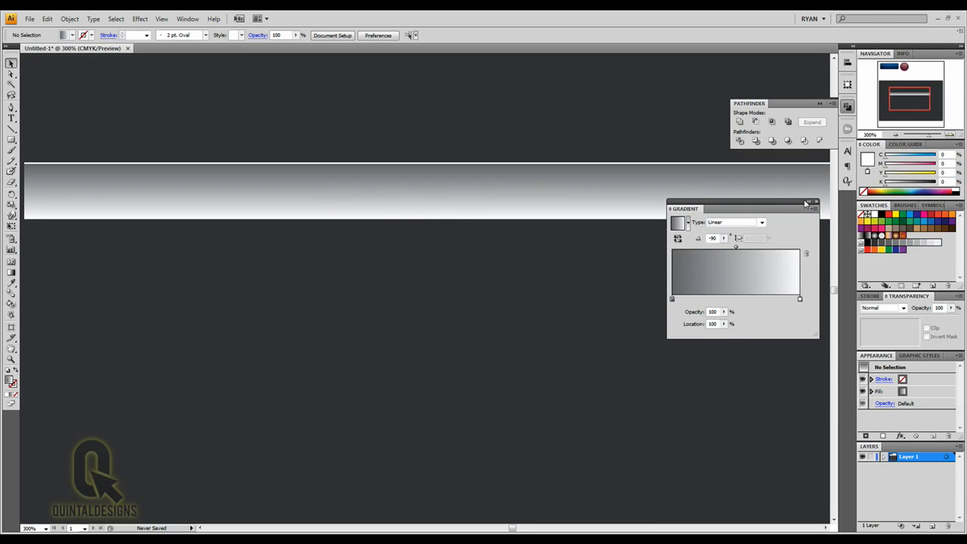
left_click_drag(809, 205, 782, 316)
left_click_drag(12, 140, 49, 163)
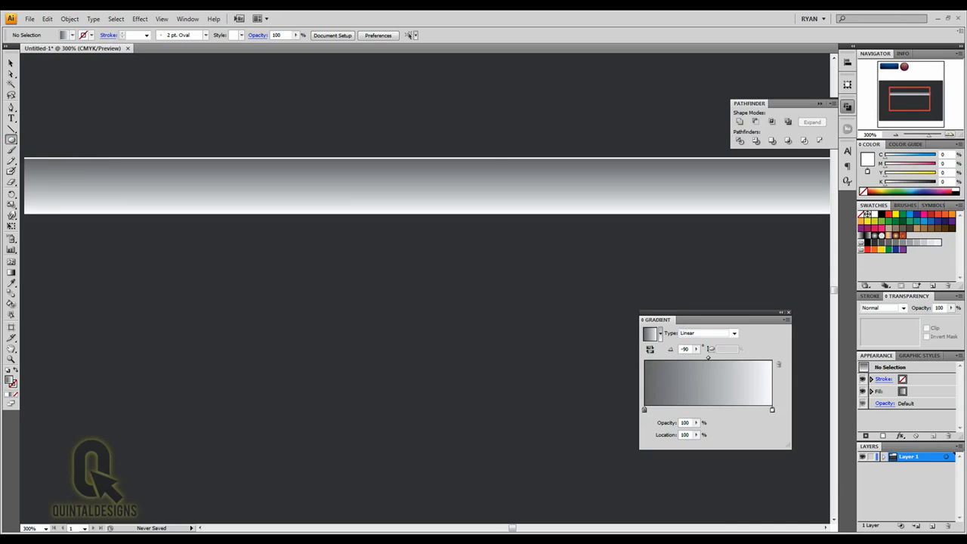
left_click(896, 134)
left_click(895, 135)
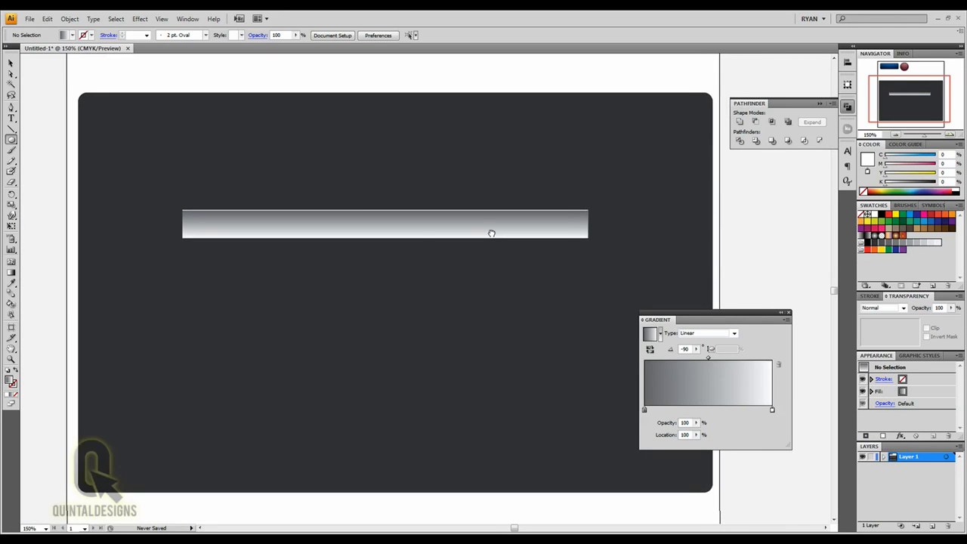
left_click_drag(491, 232, 493, 233)
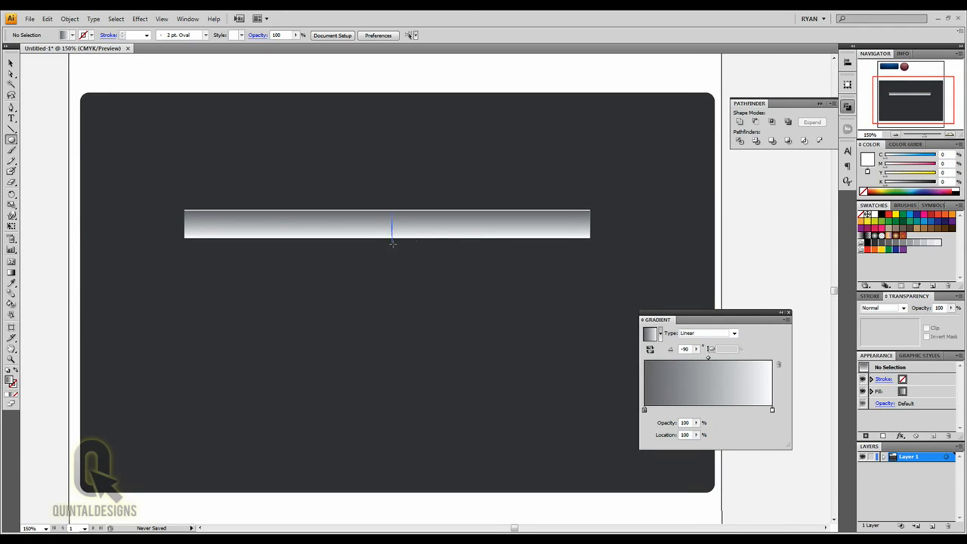
left_click_drag(393, 243, 624, 237)
left_click(12, 63)
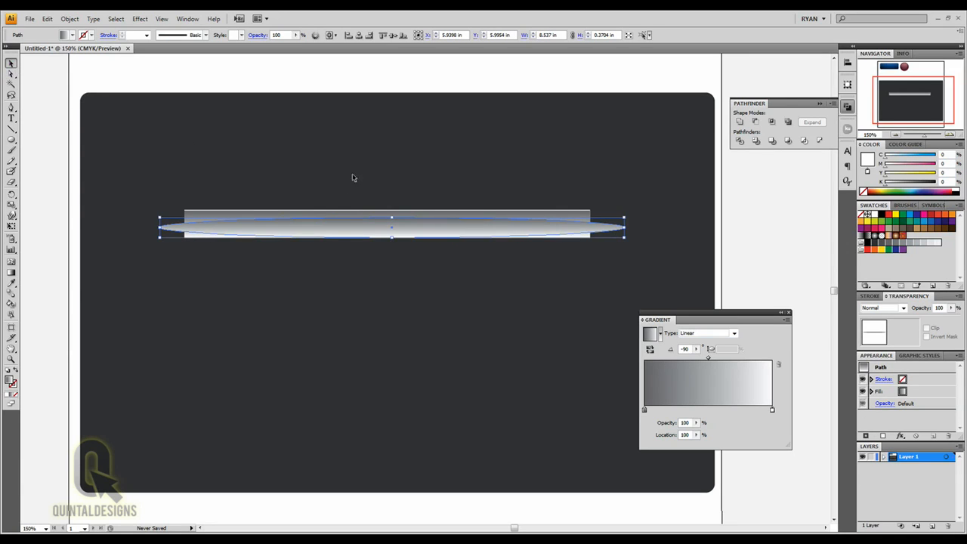
key("Delete")
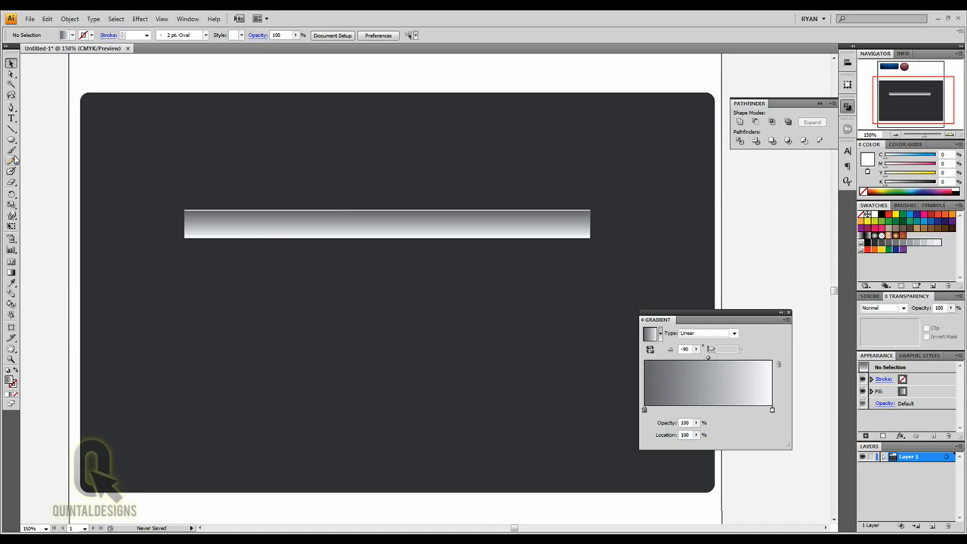
Step: Draw a flat ellipse about 9.65 by 0.48 in over the bar's lower part and center it and both bars horizontally on the artboard
key("l")
left_click_drag(390, 229, 653, 242)
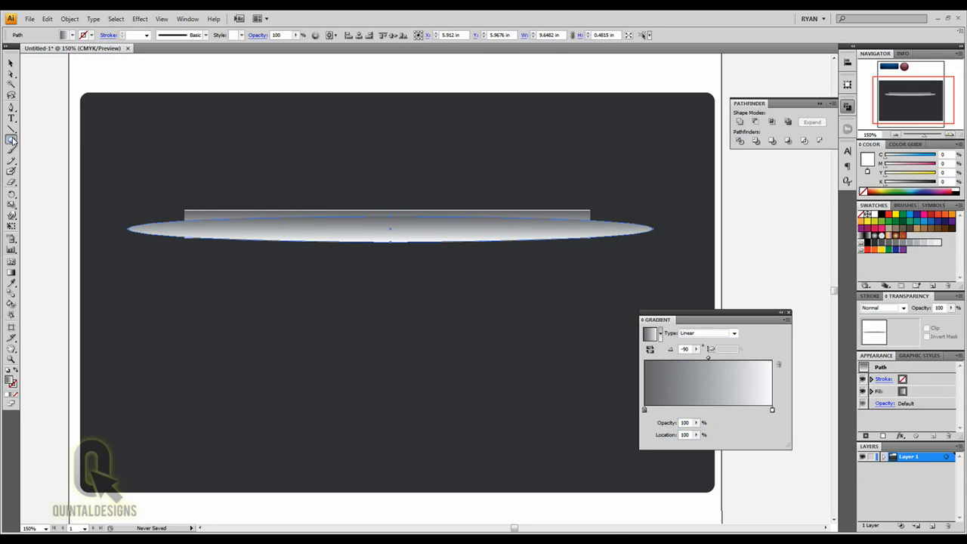
left_click(11, 63)
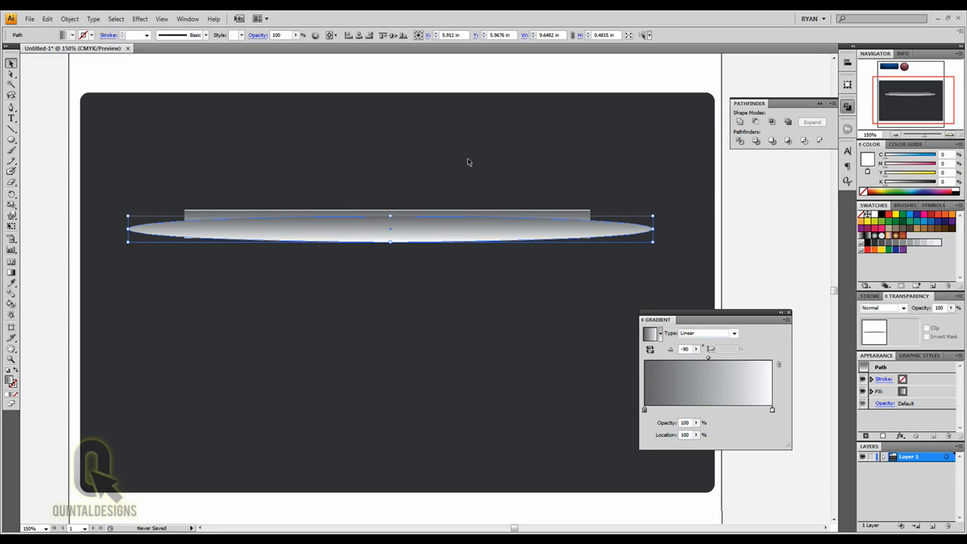
left_click_drag(467, 162, 368, 292)
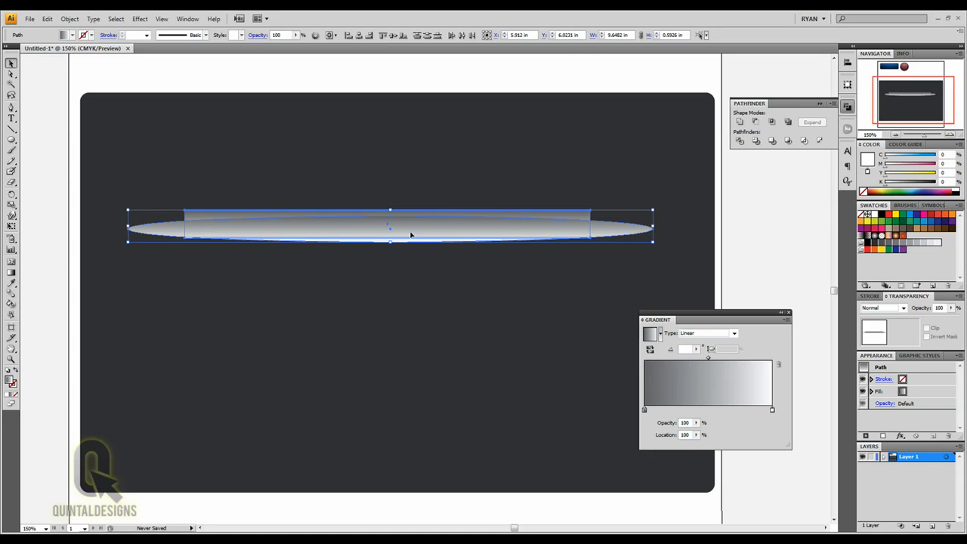
left_click(359, 36)
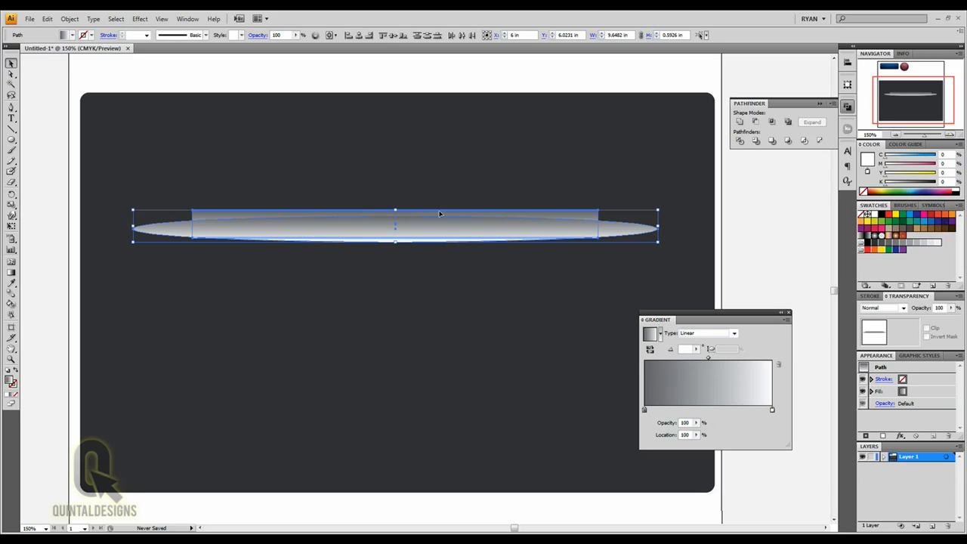
left_click(477, 274)
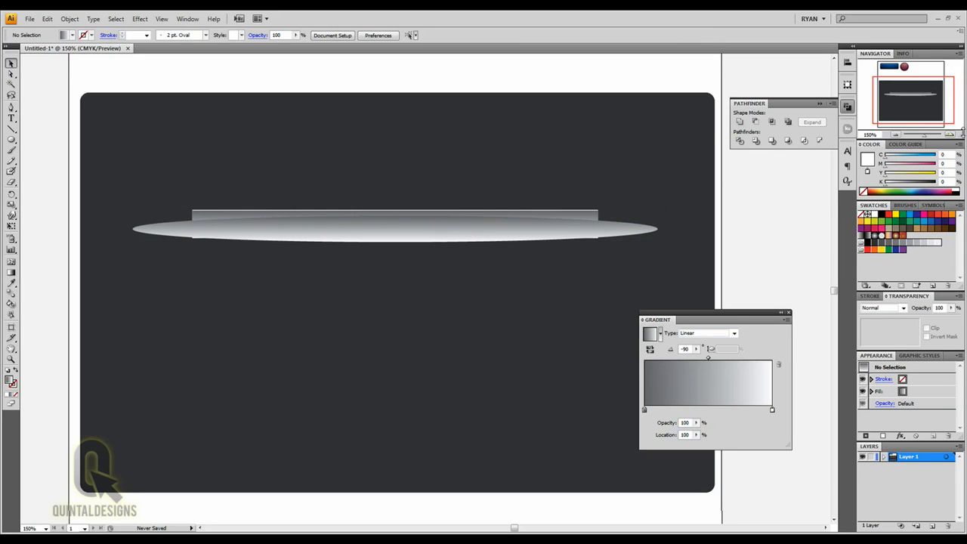
Step: Divide the front gradient bar with the ellipse using Pathfinder Divide
left_click(953, 135)
left_click(953, 134)
left_click_drag(491, 222, 484, 308)
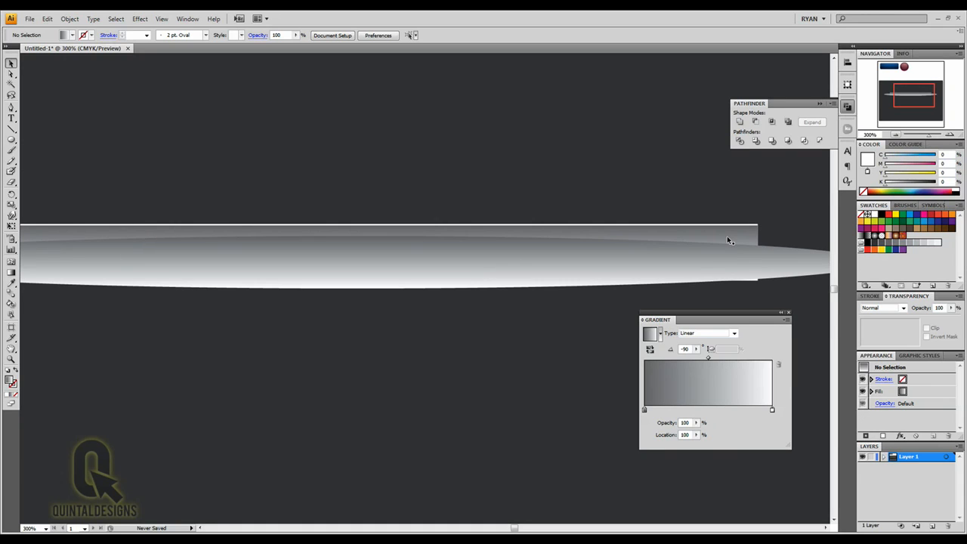
left_click(706, 270)
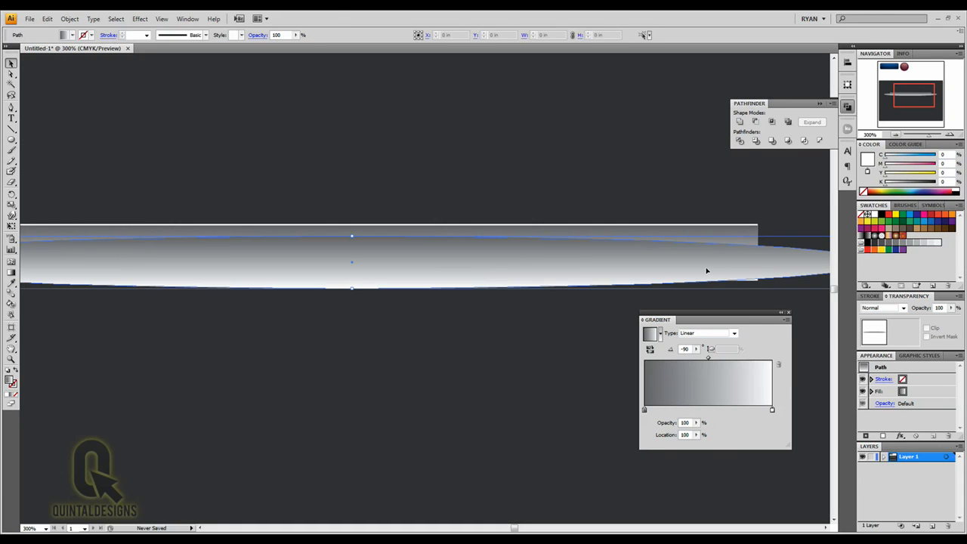
left_click(744, 235, "shift")
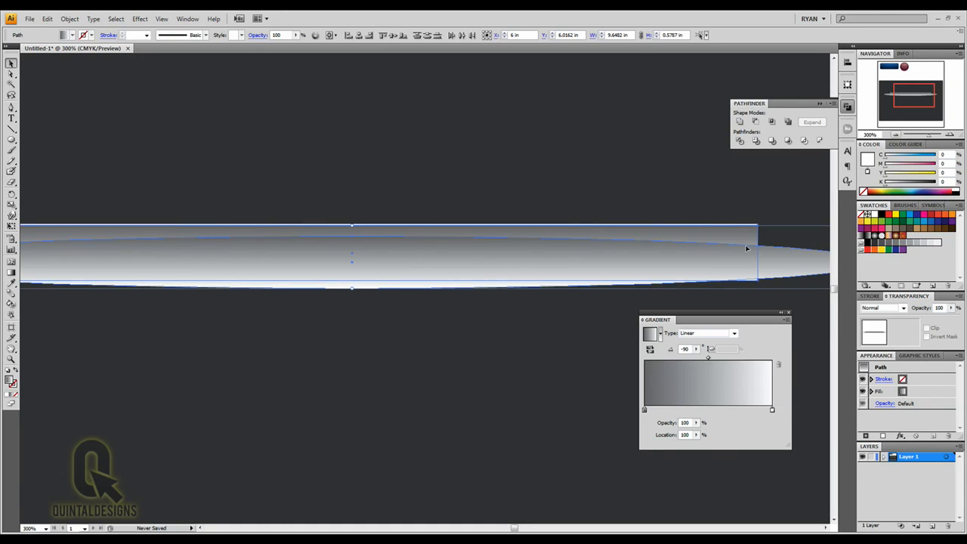
left_click(738, 148)
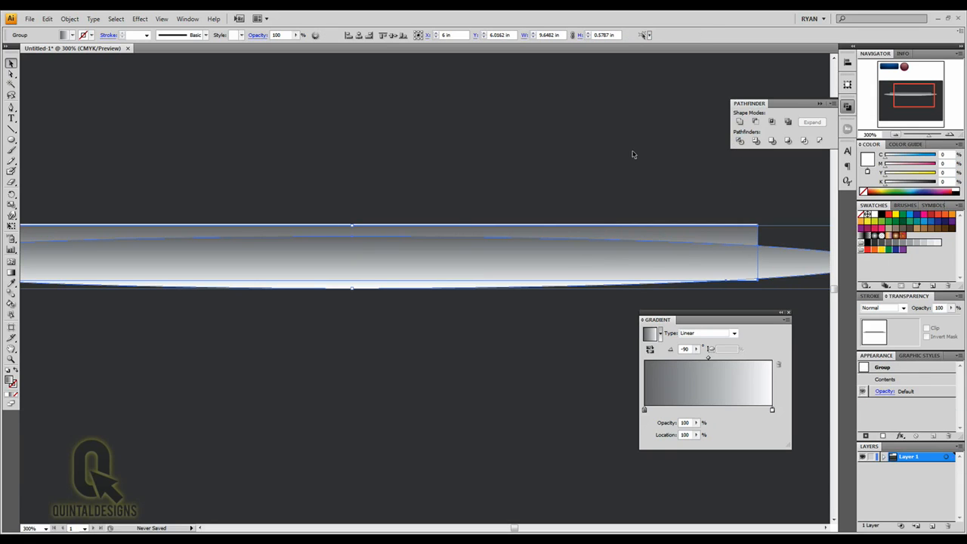
Step: Delete the divided ellipse pieces below the bar, over its face and beyond its right end
left_click(12, 74)
left_click(383, 295)
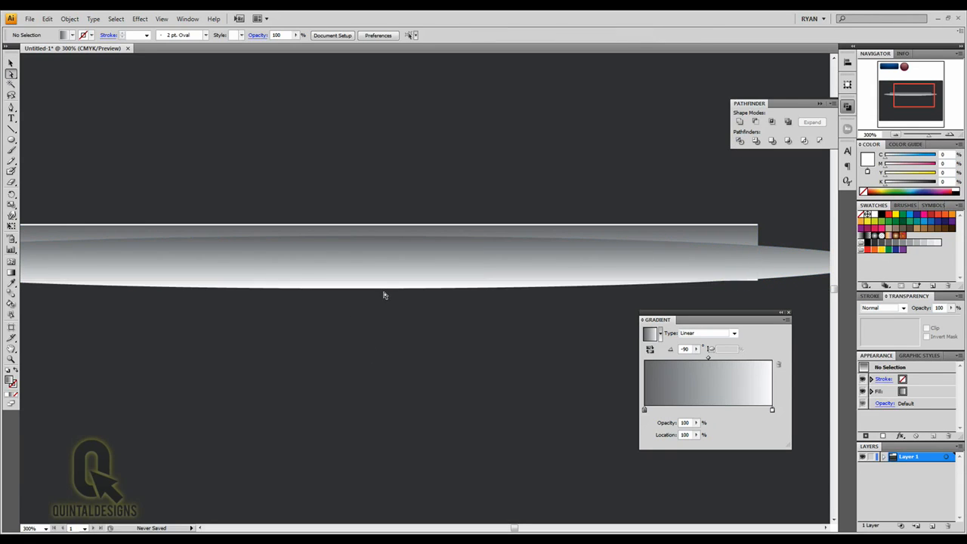
left_click(393, 283)
key("Delete")
left_click(431, 267)
key("Delete")
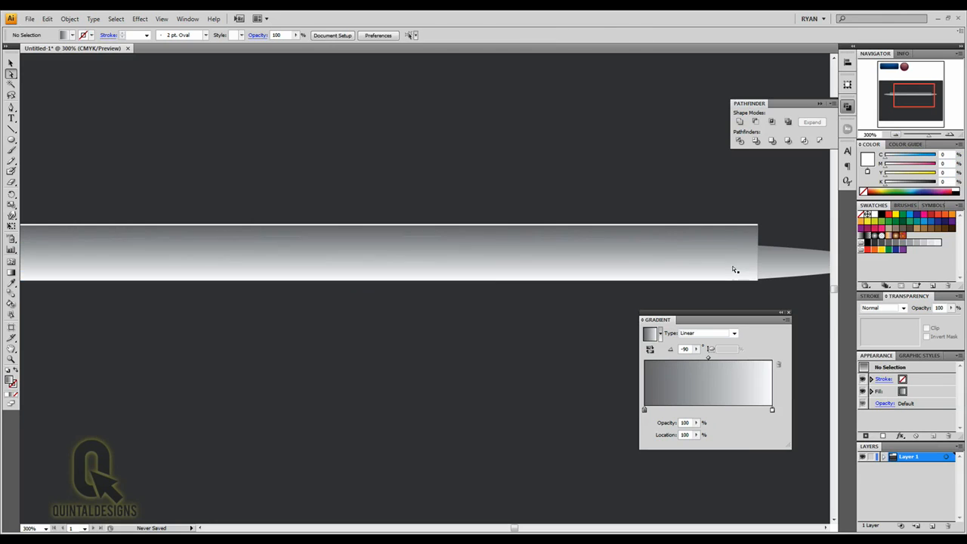
left_click(776, 276)
key("Delete")
Step: Delete the front bar's piece below the curve, its lower-right corner sliver and the ellipse tip beyond its left end
left_click(759, 281)
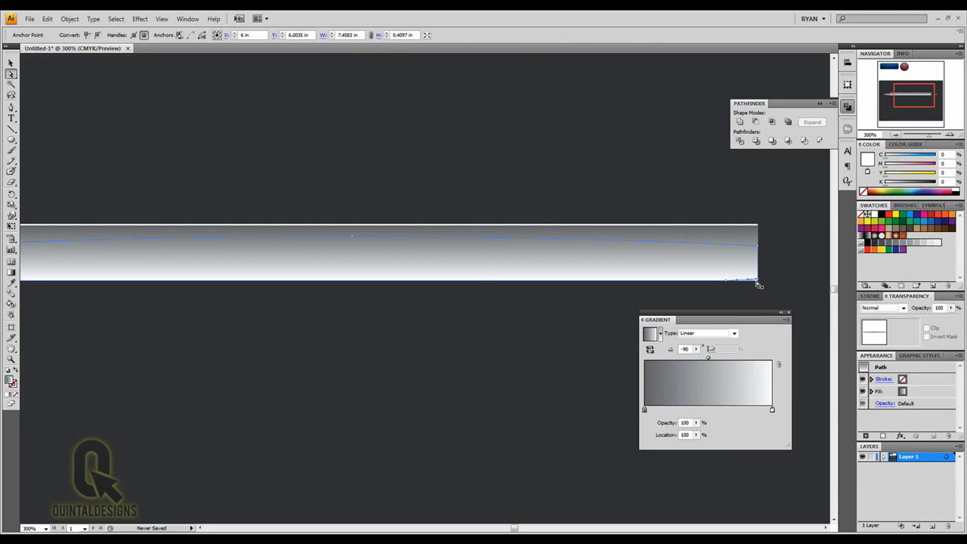
key("Delete")
left_click(758, 282)
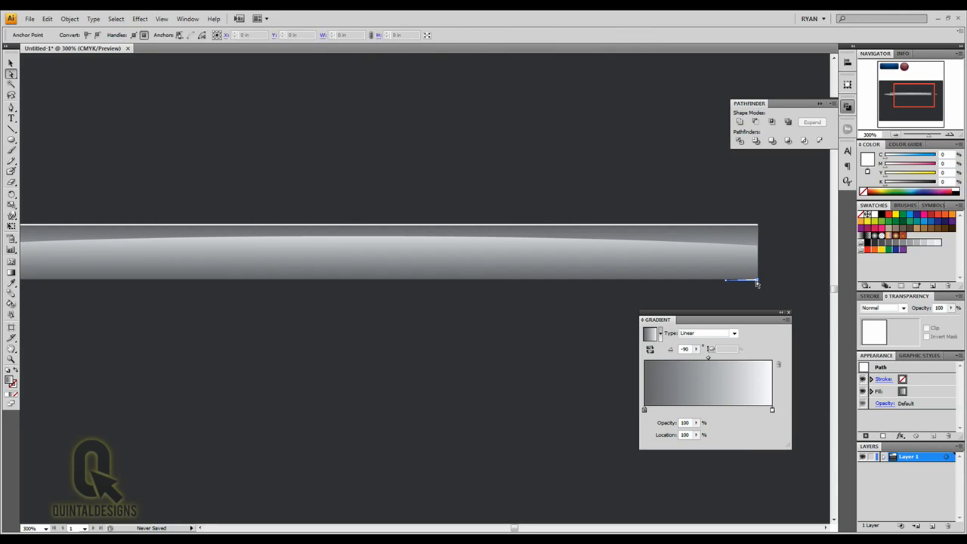
key("Delete")
left_click_drag(255, 250, 568, 246)
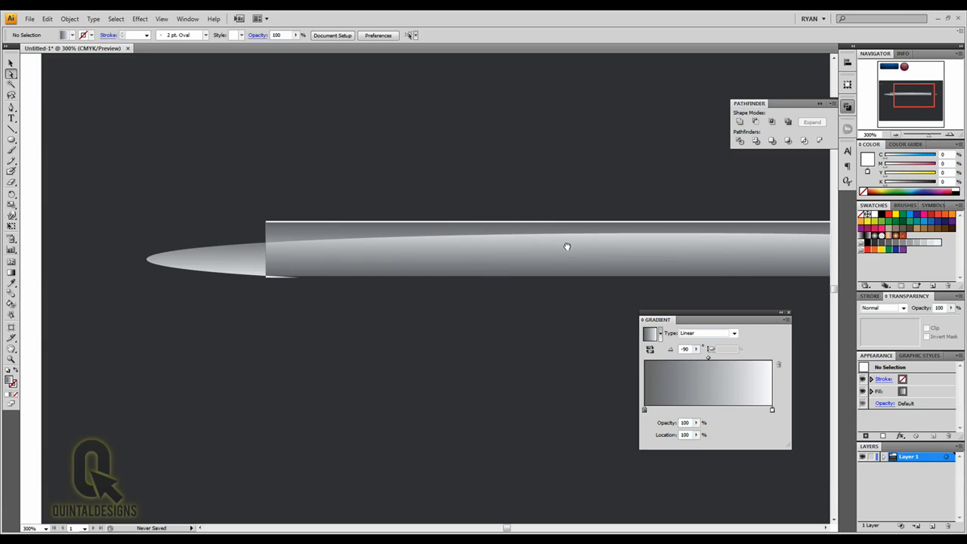
left_click(232, 265)
key("Delete")
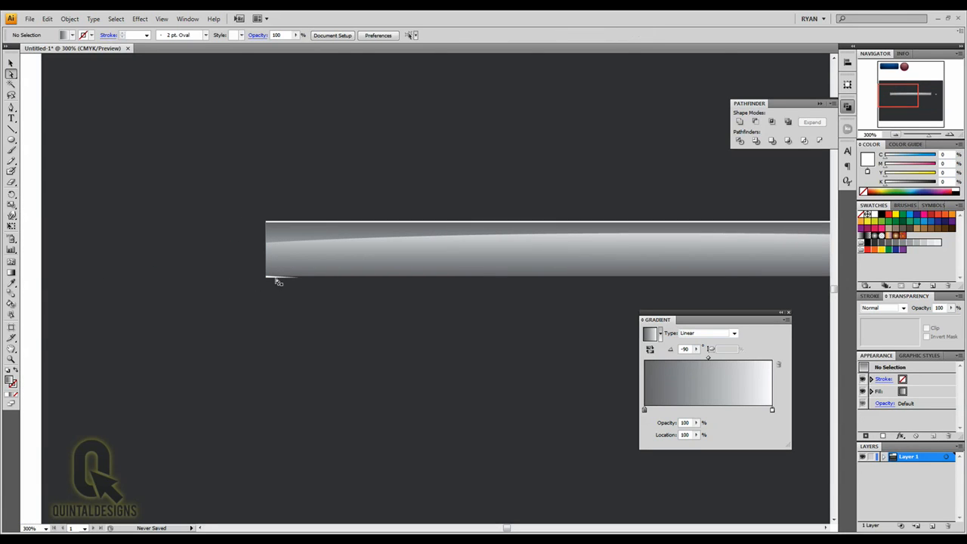
Step: Delete the leftover white sliver under the bar's lower-left corner
left_click(276, 281)
key("Delete")
left_click_drag(417, 299, 275, 297)
Step: Fill the curved highlight piece along the bar's upper edge with white
key("ctrl+minus")
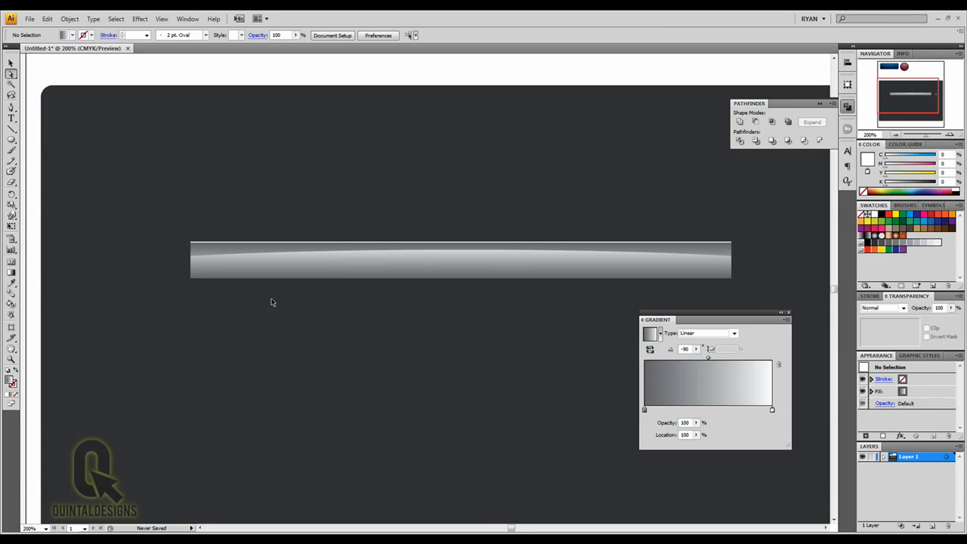
key("ctrl+minus")
left_click_drag(426, 326, 398, 300)
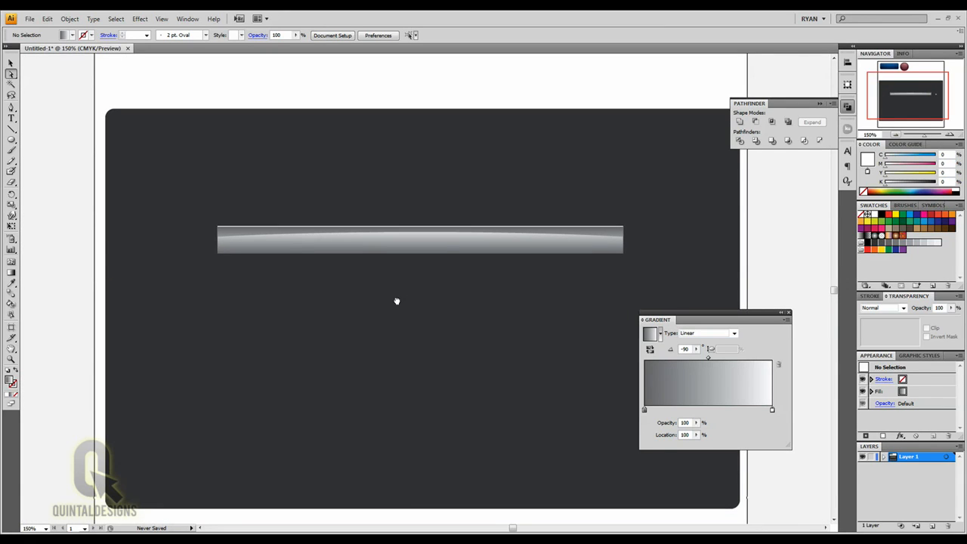
left_click(11, 62)
left_click(283, 233)
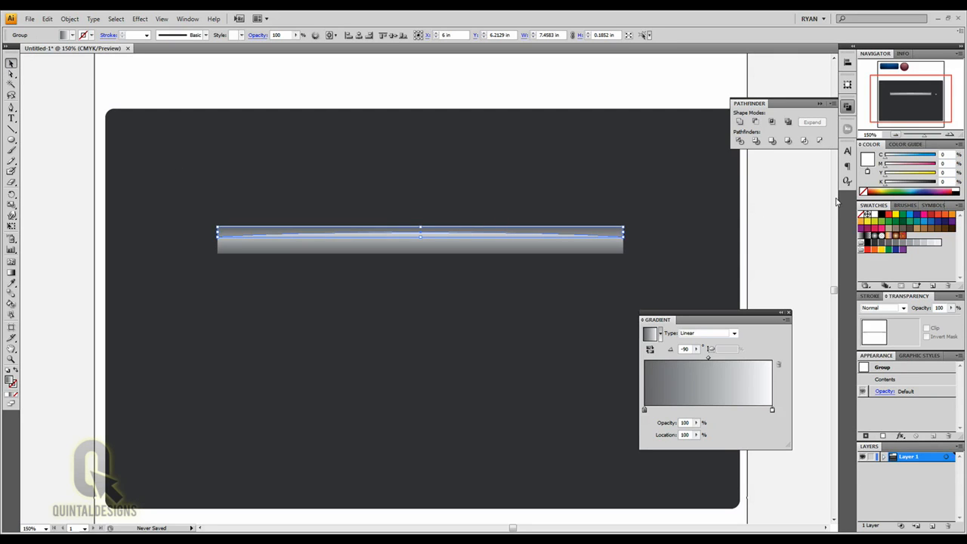
left_click(875, 215)
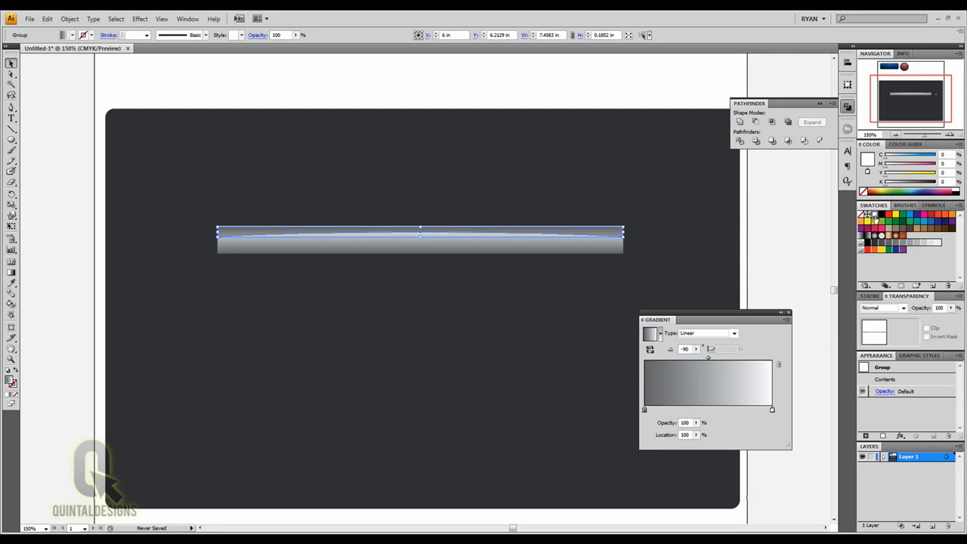
left_click(667, 218)
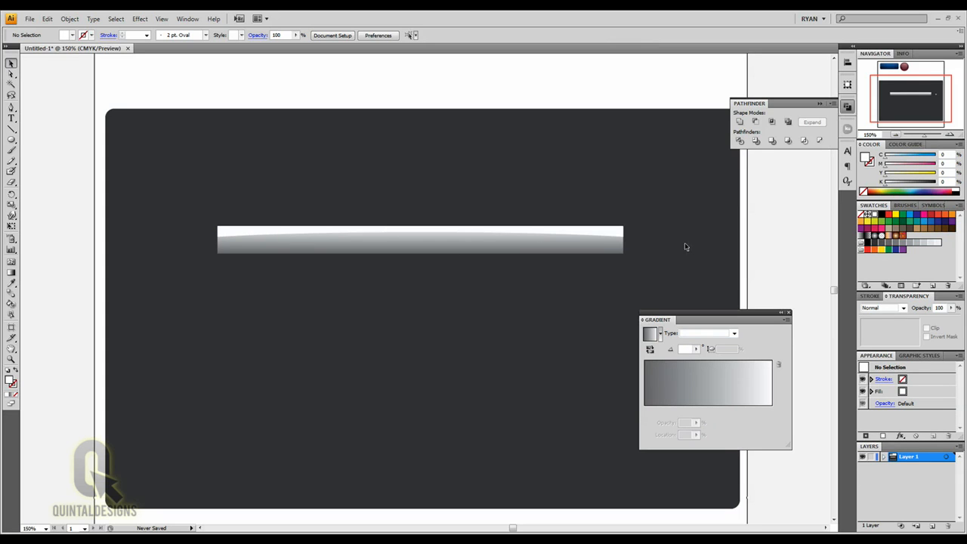
Step: Move the blue rounded button and the round maroon button together onto the dark background, below the bar
key("ctrl+1")
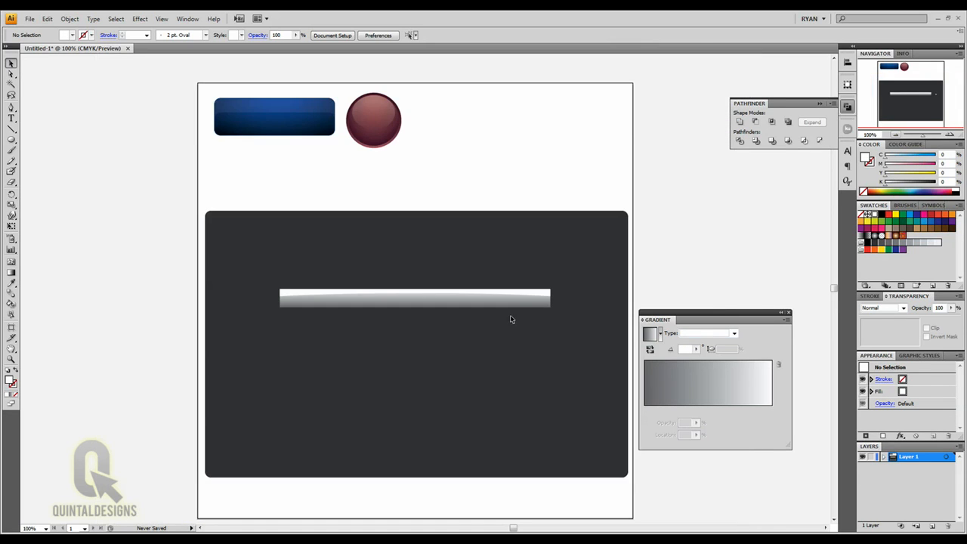
left_click_drag(436, 98, 206, 137)
left_click_drag(265, 108, 372, 351)
left_click(693, 250)
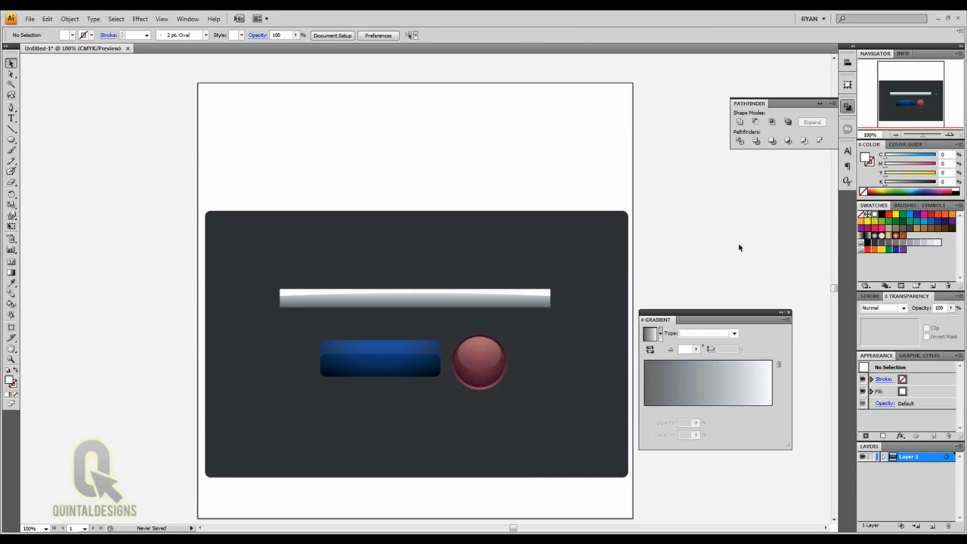
Step: Fill the blue button's upper highlight with the gray-to-white linear gradient, running vertically at 90° with white at its upper edge
key("ctrl+plus")
key("ctrl+plus")
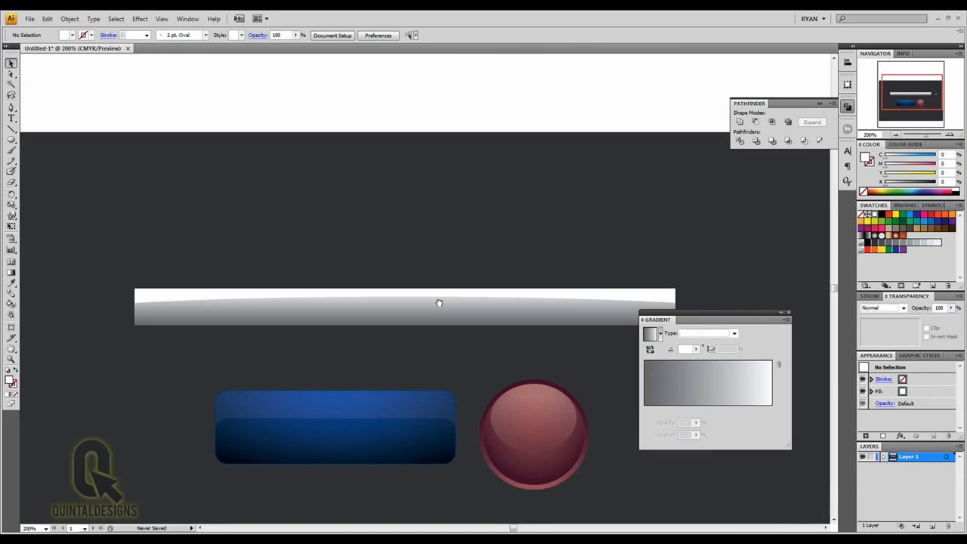
left_click_drag(438, 300, 433, 199)
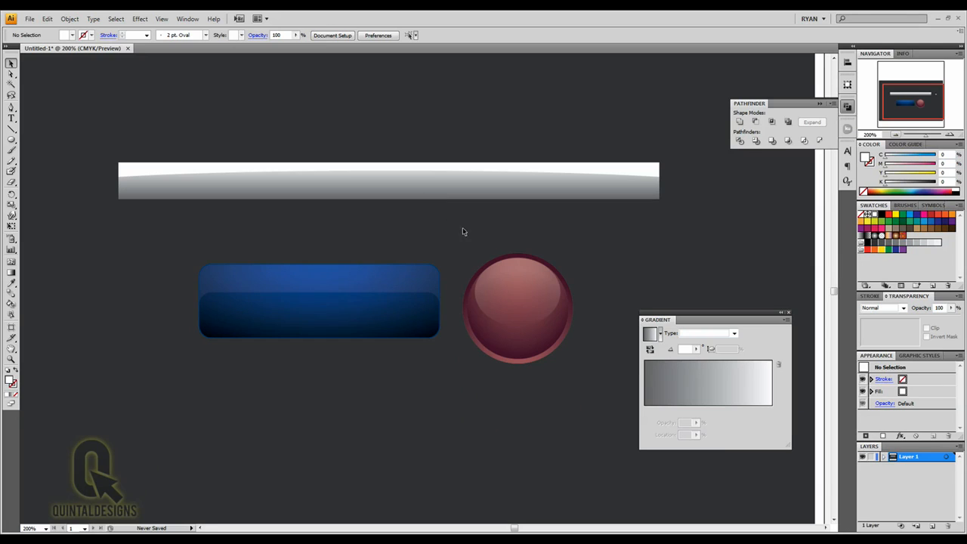
left_click_drag(400, 262, 437, 267)
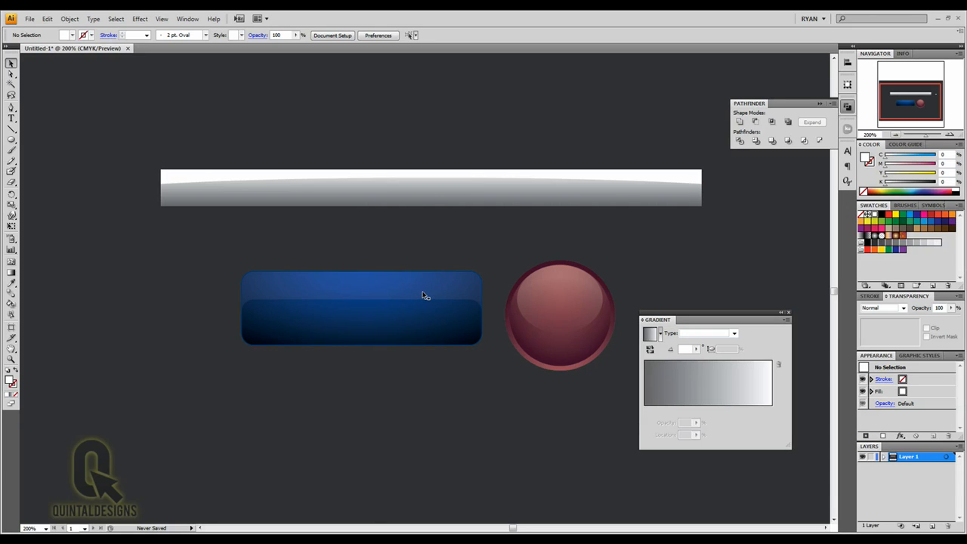
left_click(425, 295)
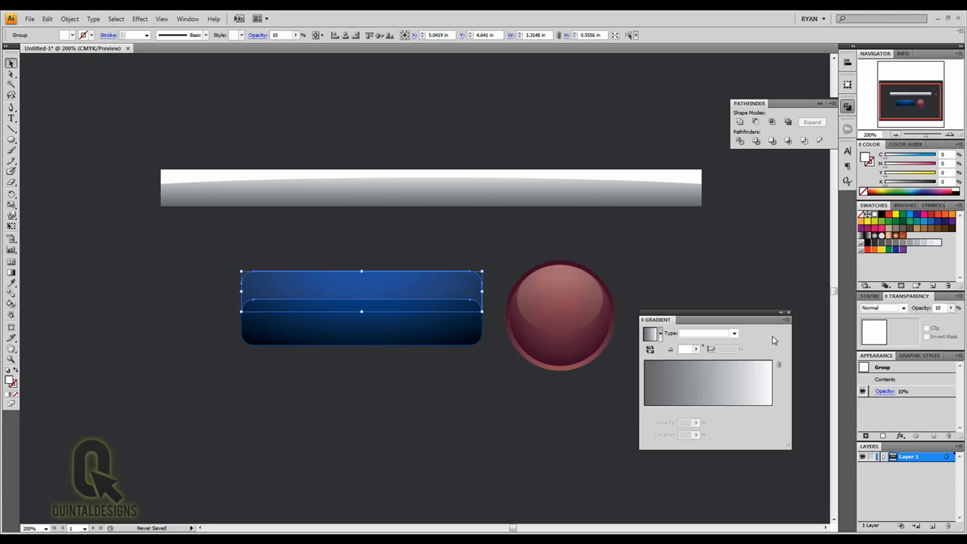
left_click(723, 415)
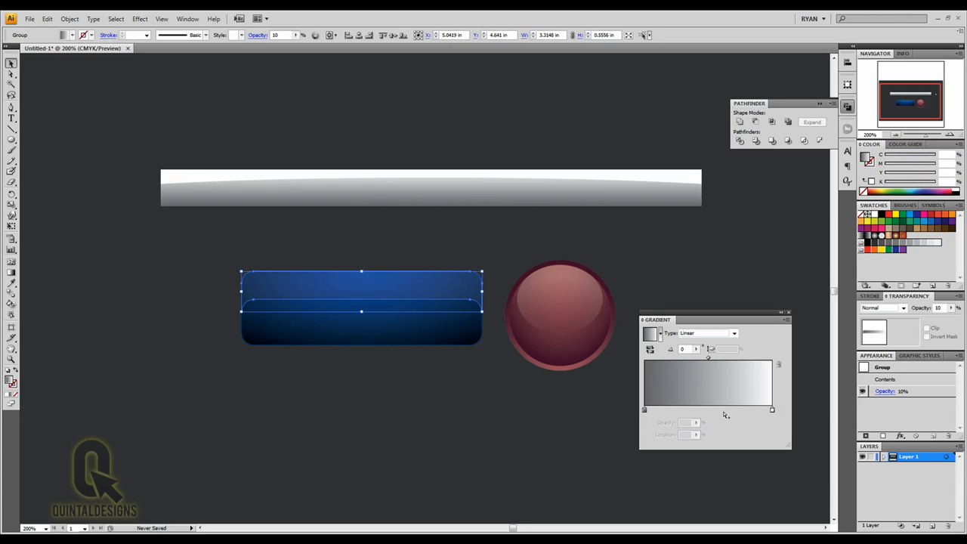
left_click(12, 272)
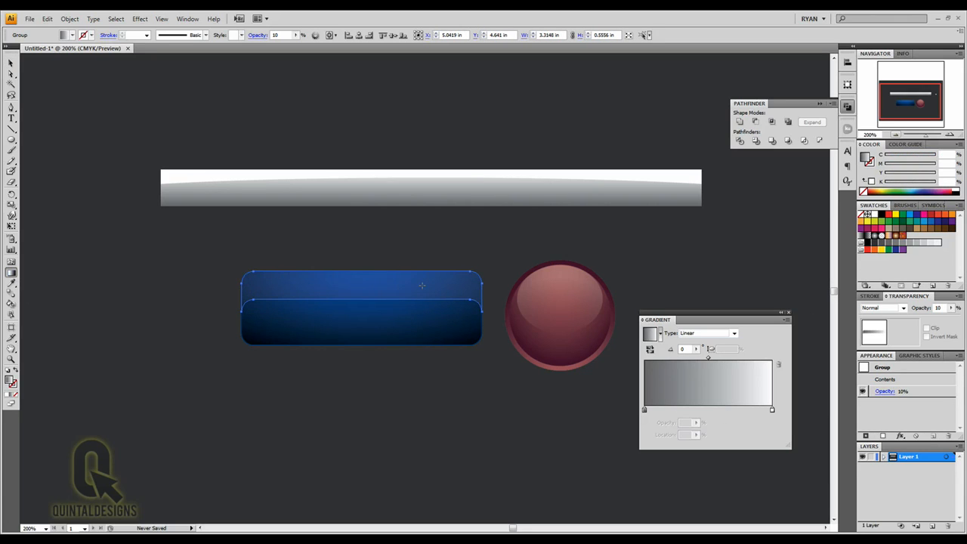
left_click_drag(365, 299, 364, 272)
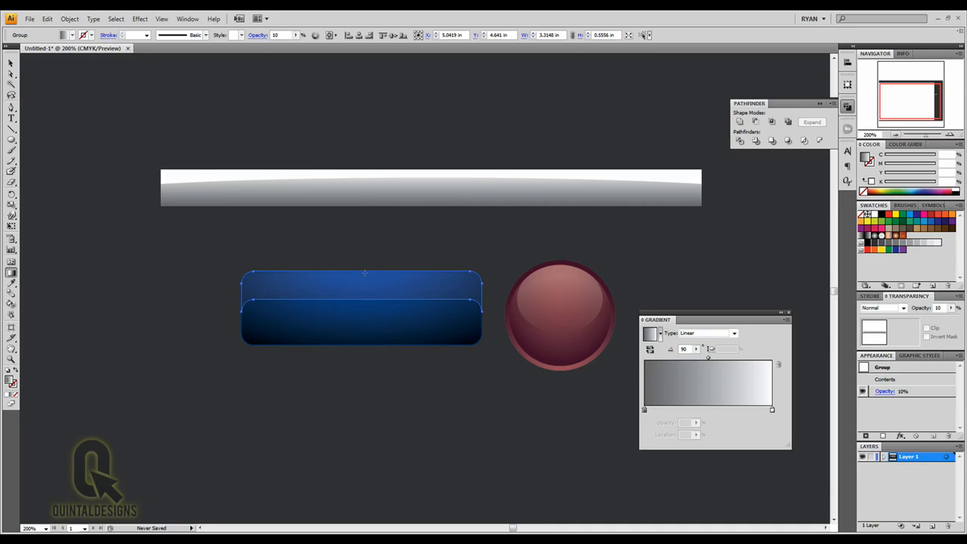
left_click(11, 63)
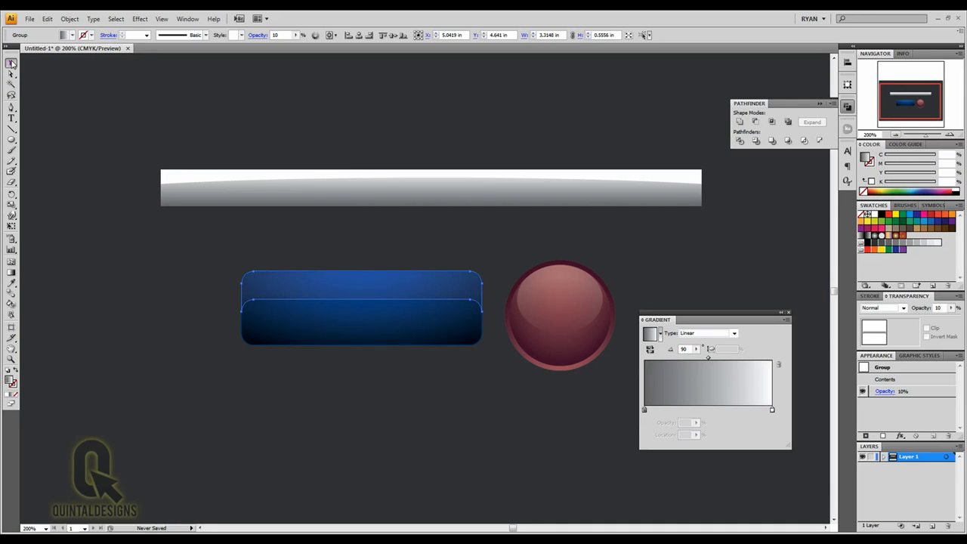
left_click(337, 117)
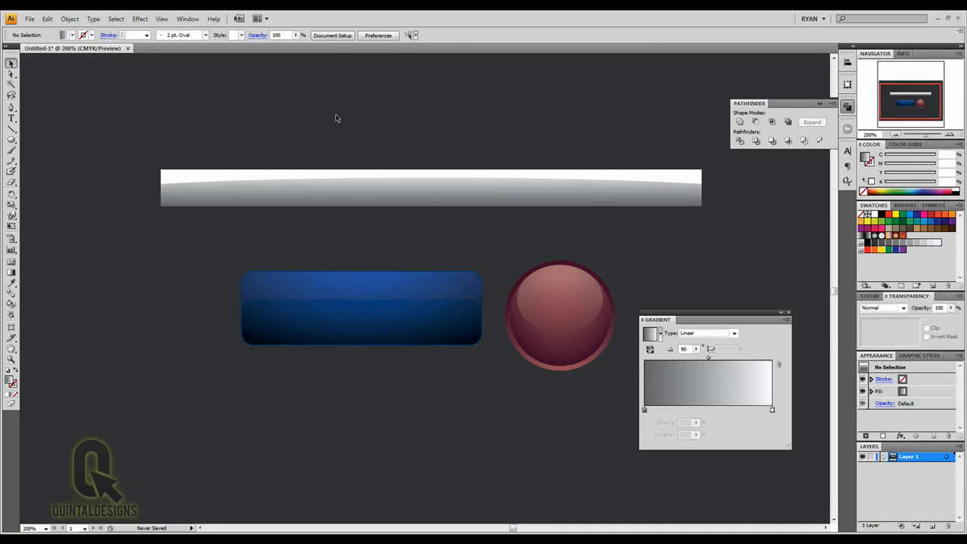